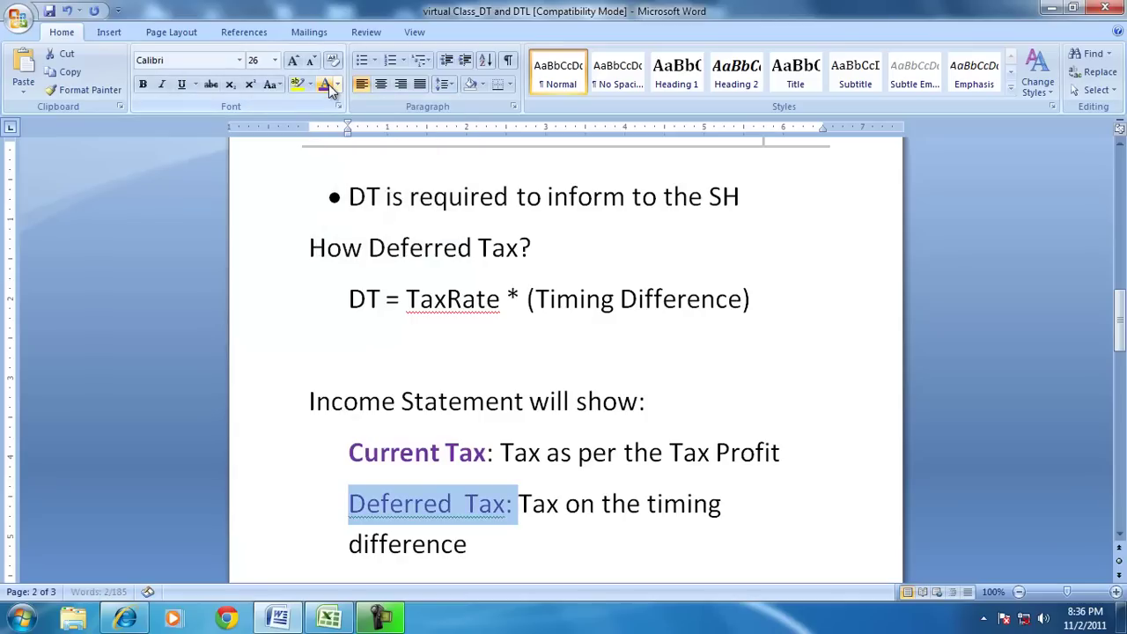
Bold the "Deferred Tax:" label and turn the Current Tax and Deferred Tax lines into a bulleted list.
key(ctrl+b)
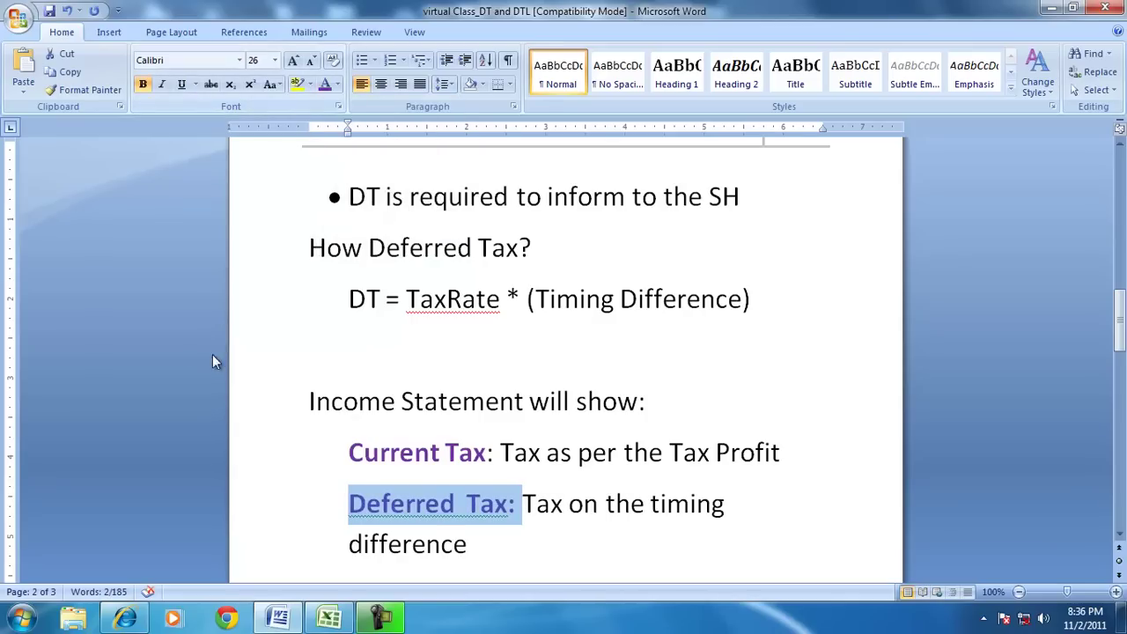
click(562, 454)
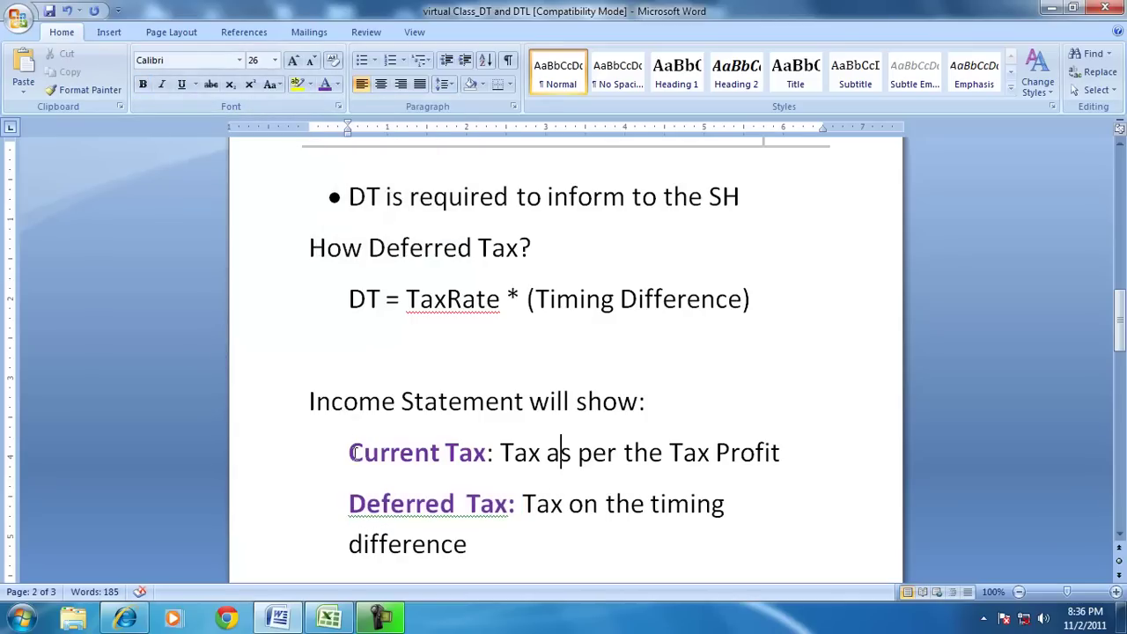
drag(351, 453, 365, 500)
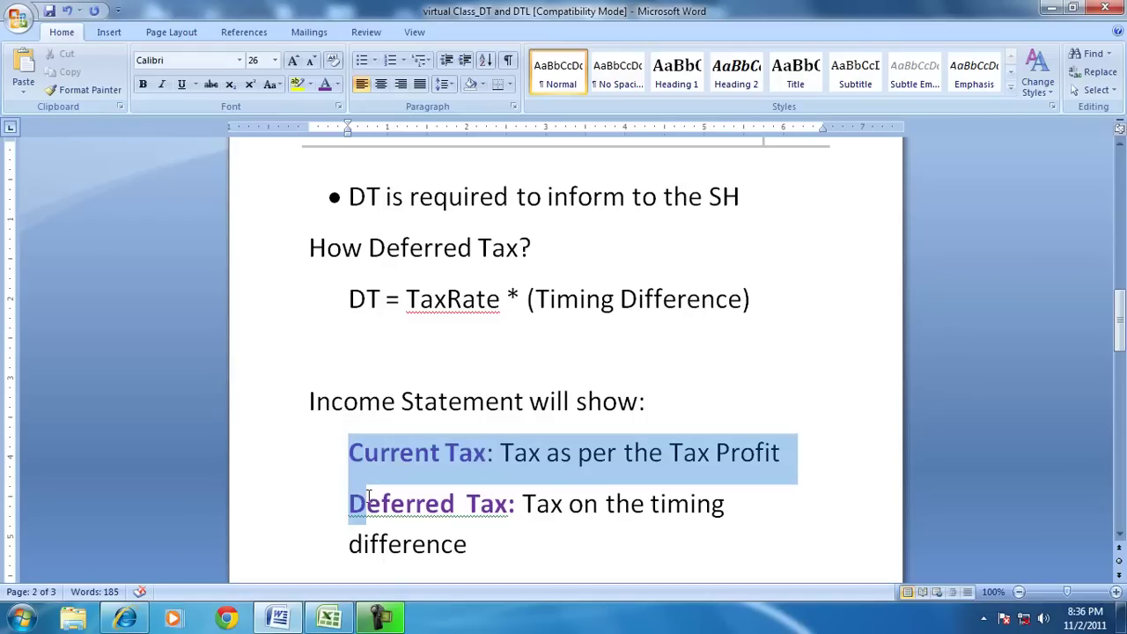
click(360, 68)
click(622, 351)
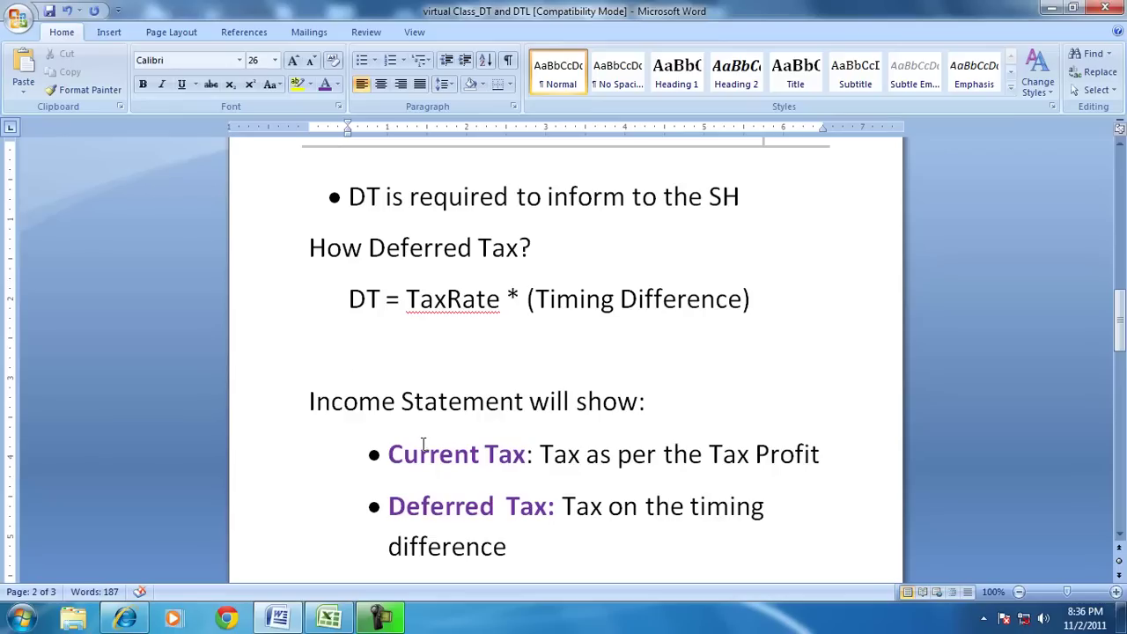
scroll(491, 489, down, 1)
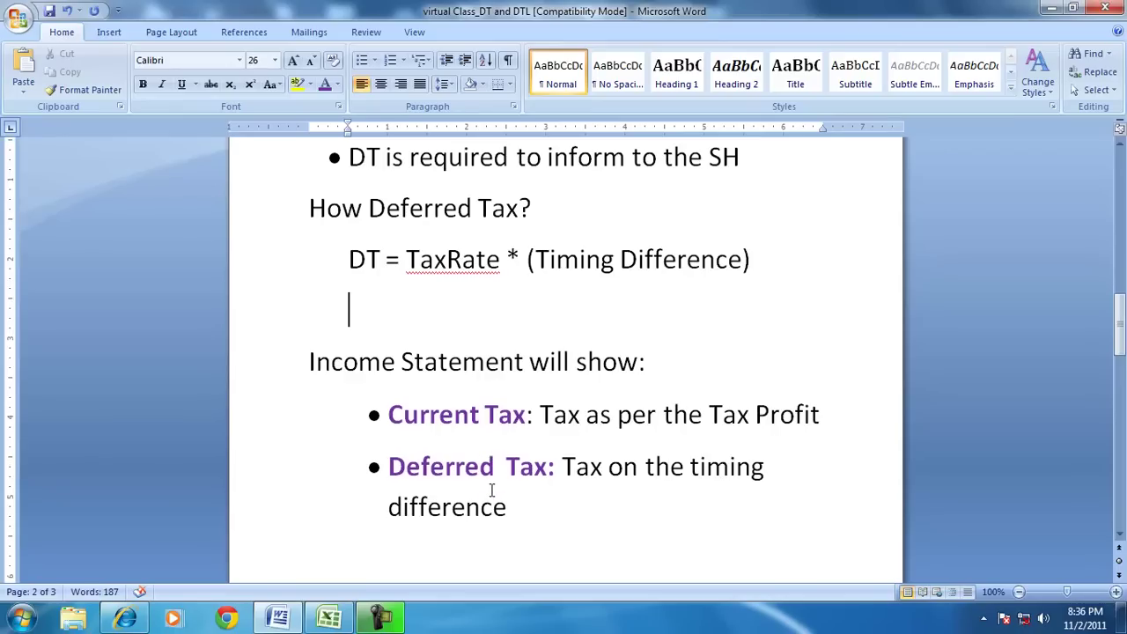
Switch to the Excel workbook and shade the balance sheet's 2,010 column, B2:B17, light blue.
mouse_move(332, 622)
click(332, 622)
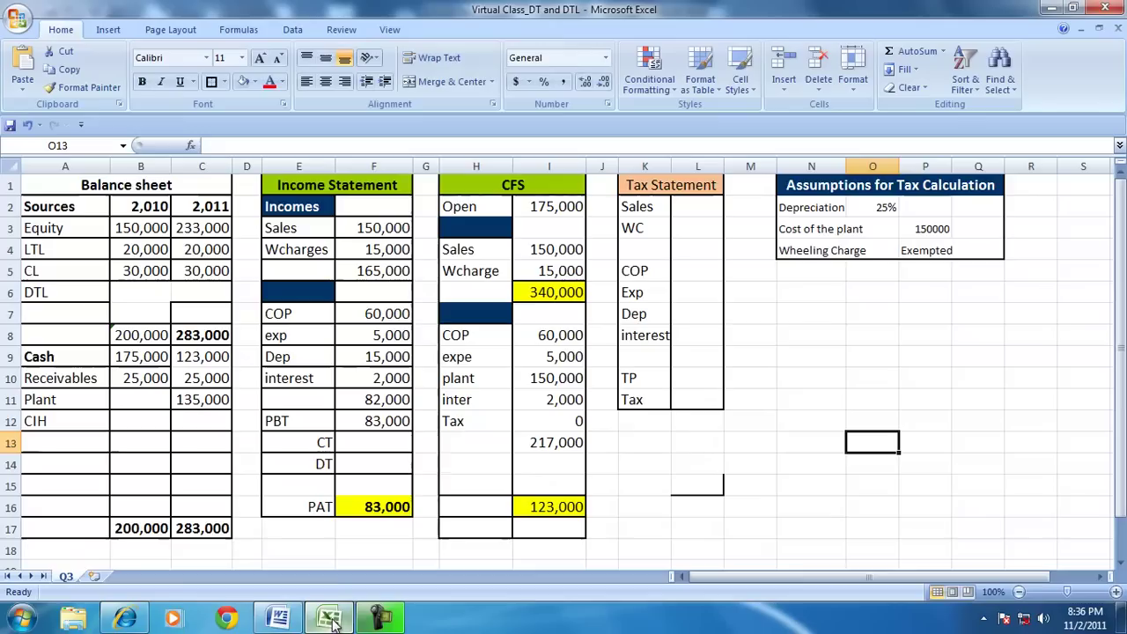
drag(91, 187, 150, 520)
drag(133, 205, 152, 526)
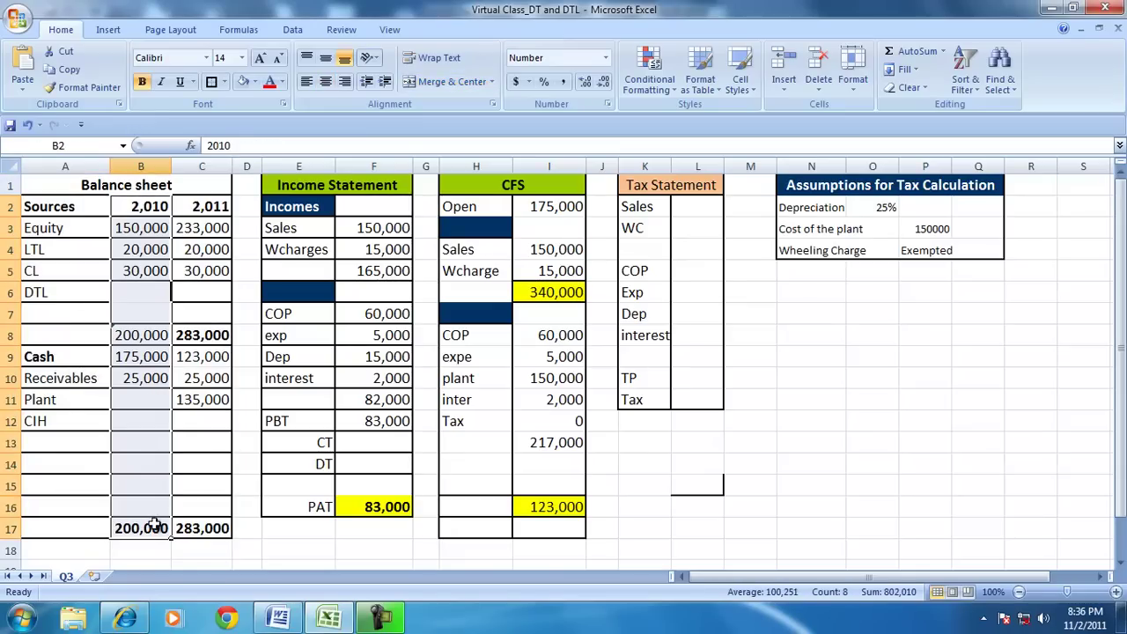
click(245, 83)
click(315, 550)
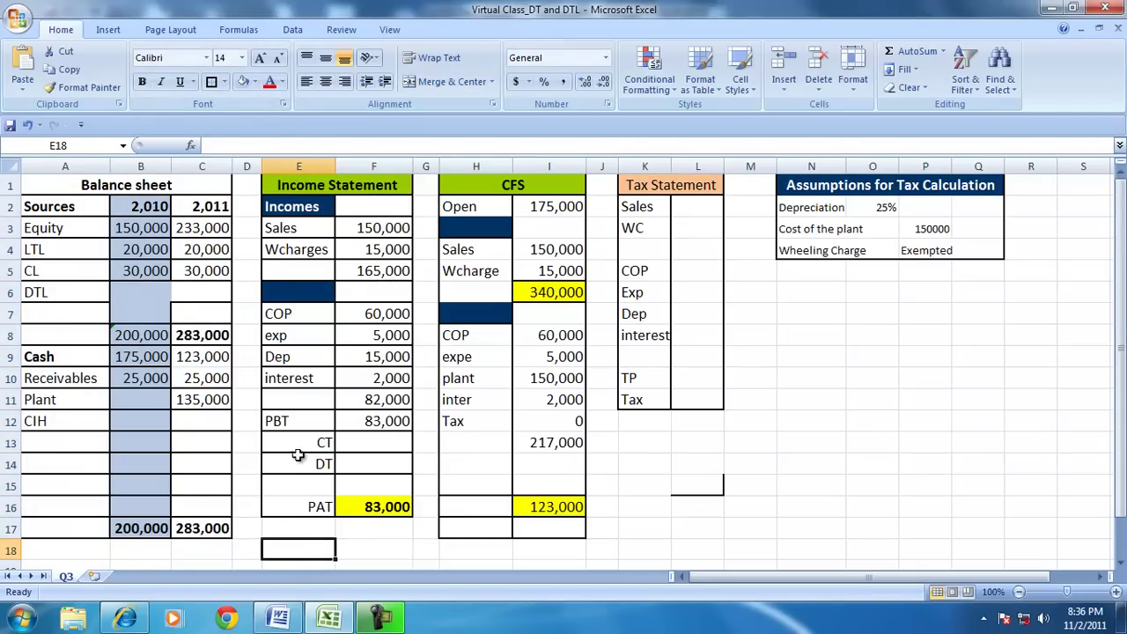
Shade the PBT label and amount in the Income Statement, E12:F12, light blue.
drag(383, 222, 379, 421)
drag(278, 423, 373, 425)
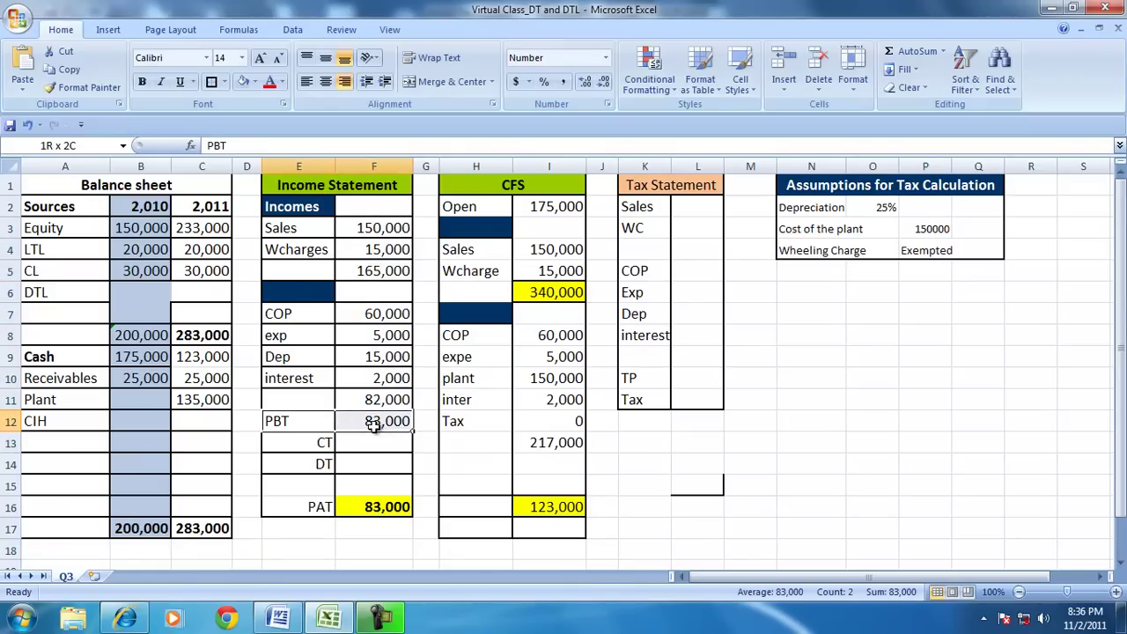
click(243, 82)
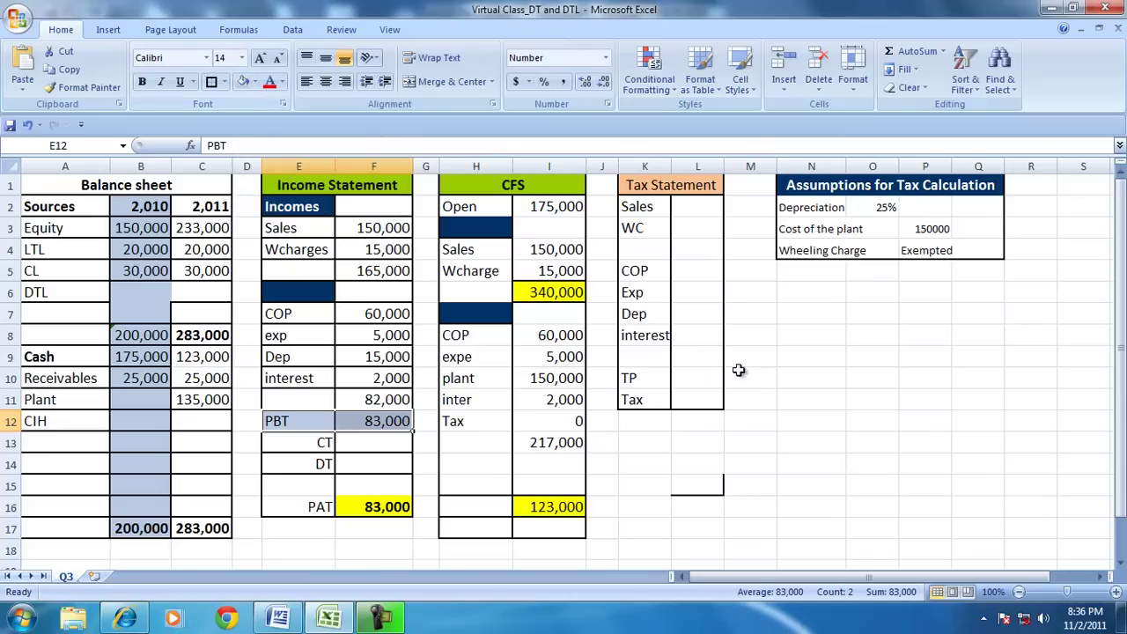
click(828, 397)
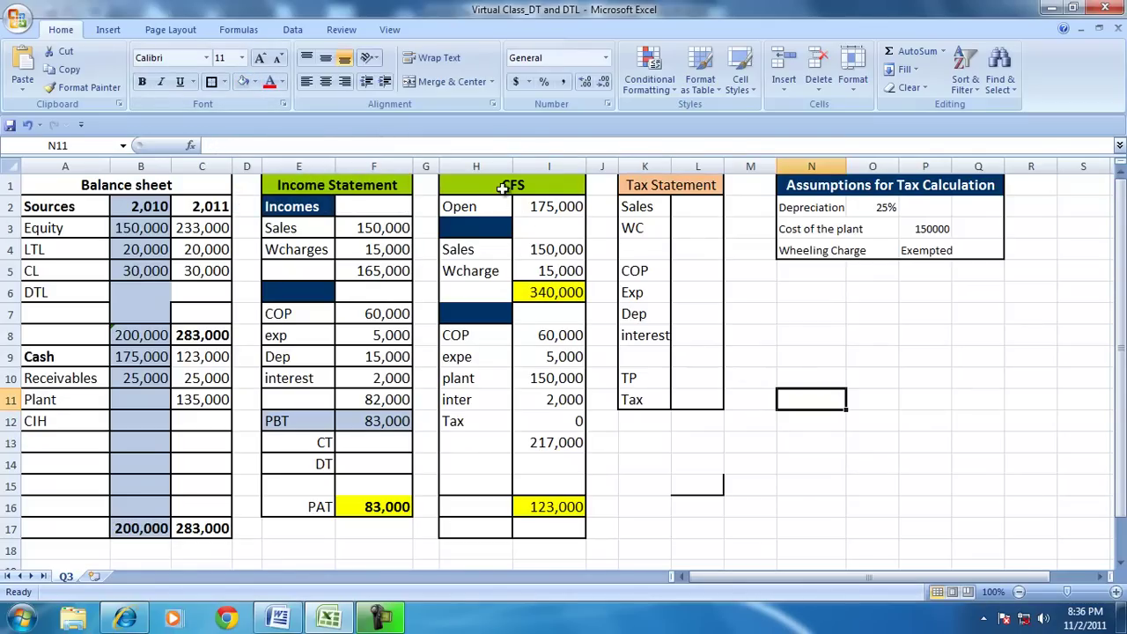
Clear both 2,011 totals in the balance sheet, cells C8 and C17.
click(563, 206)
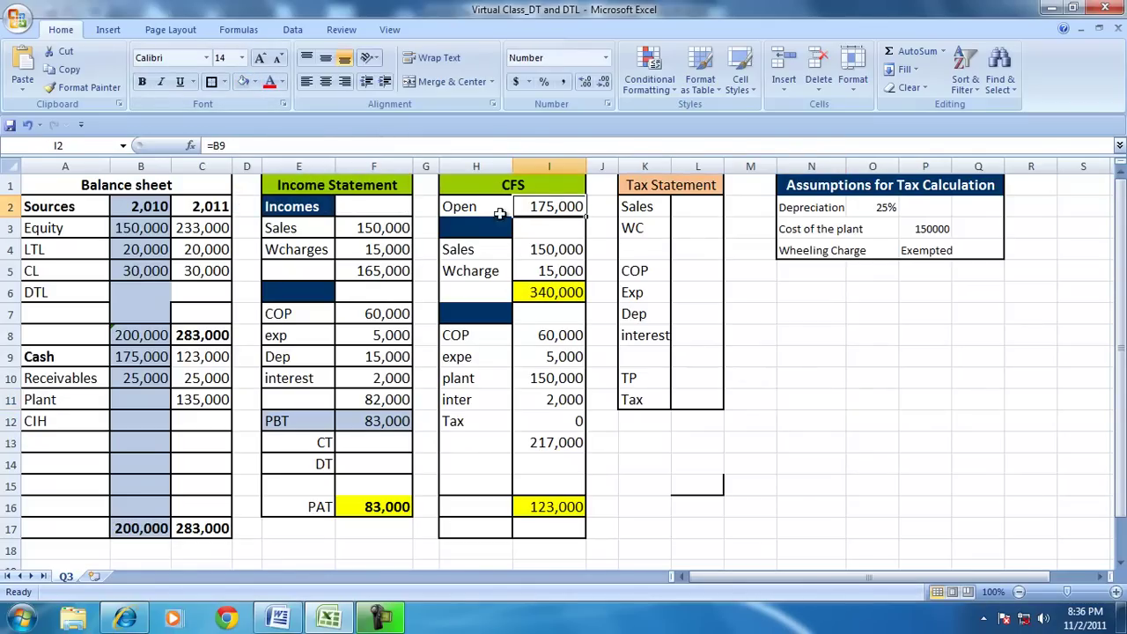
drag(550, 208, 578, 442)
click(211, 339)
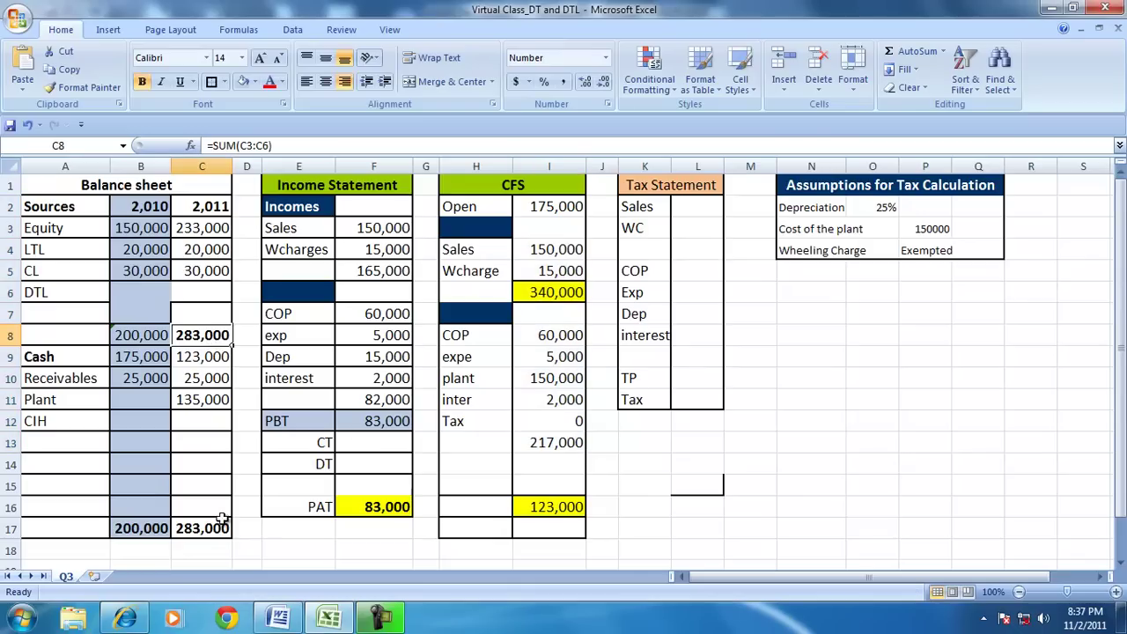
click(215, 527)
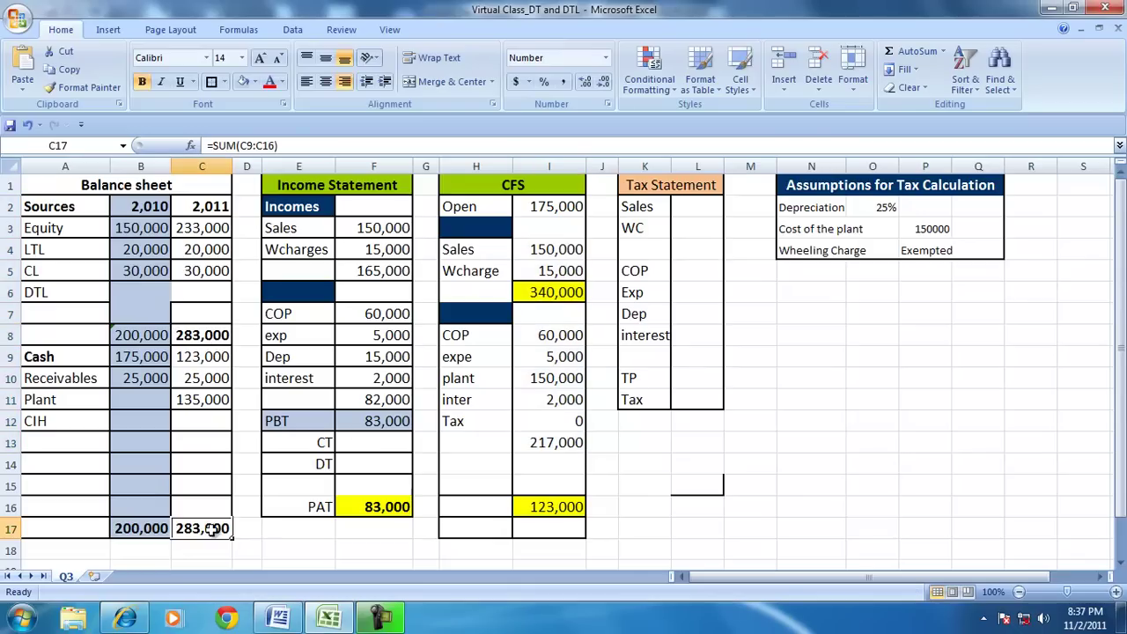
click(214, 335)
key(Delete)
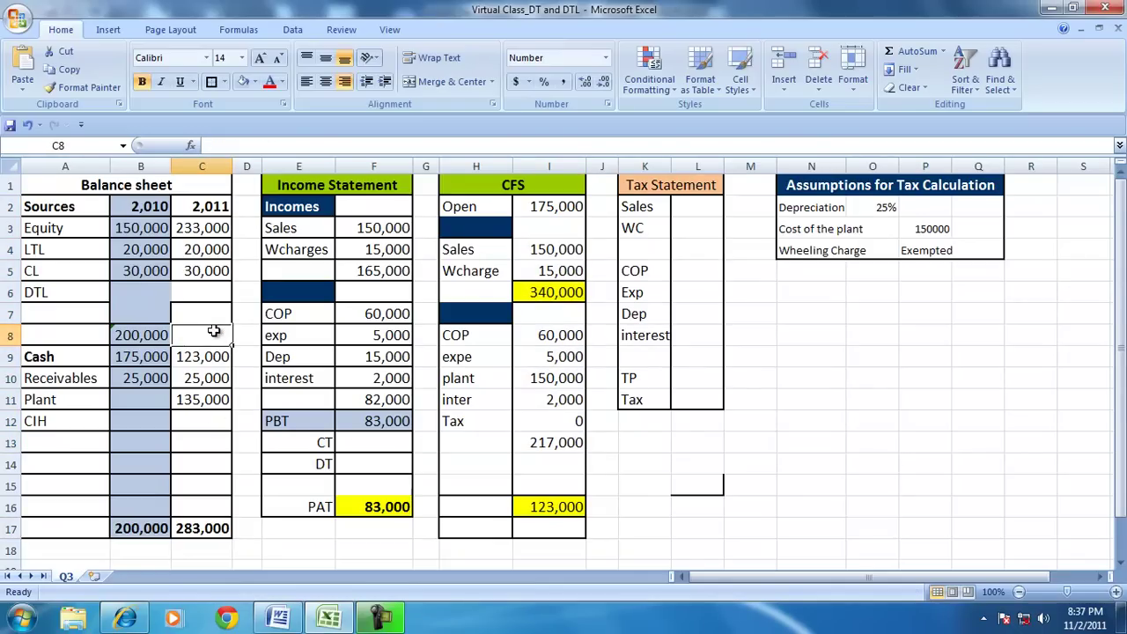
click(198, 530)
key(Delete)
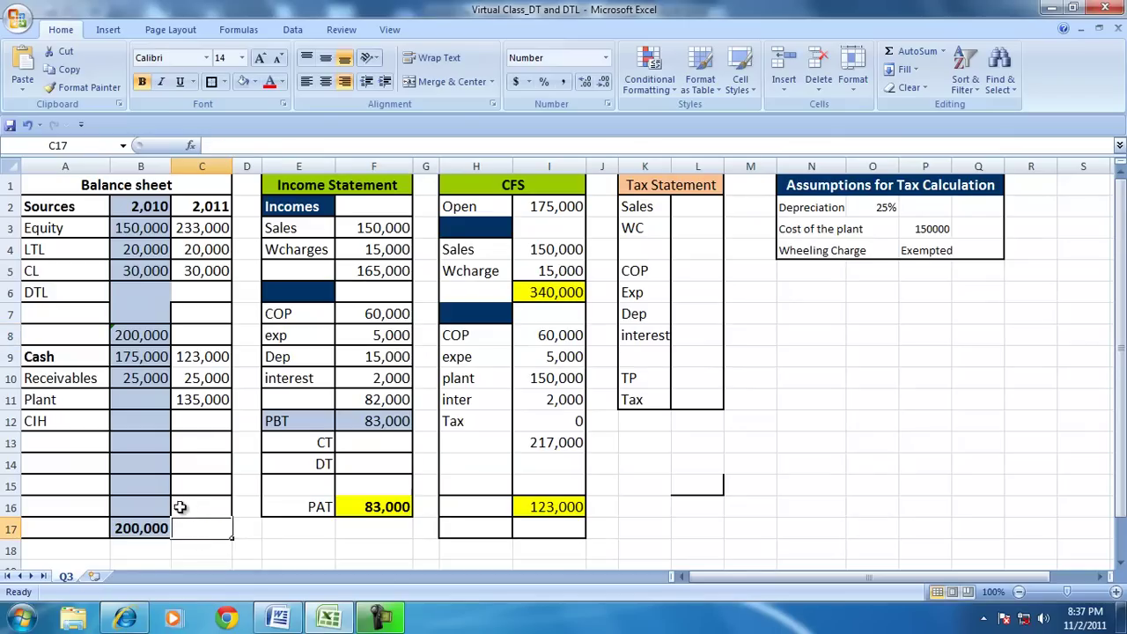
click(313, 522)
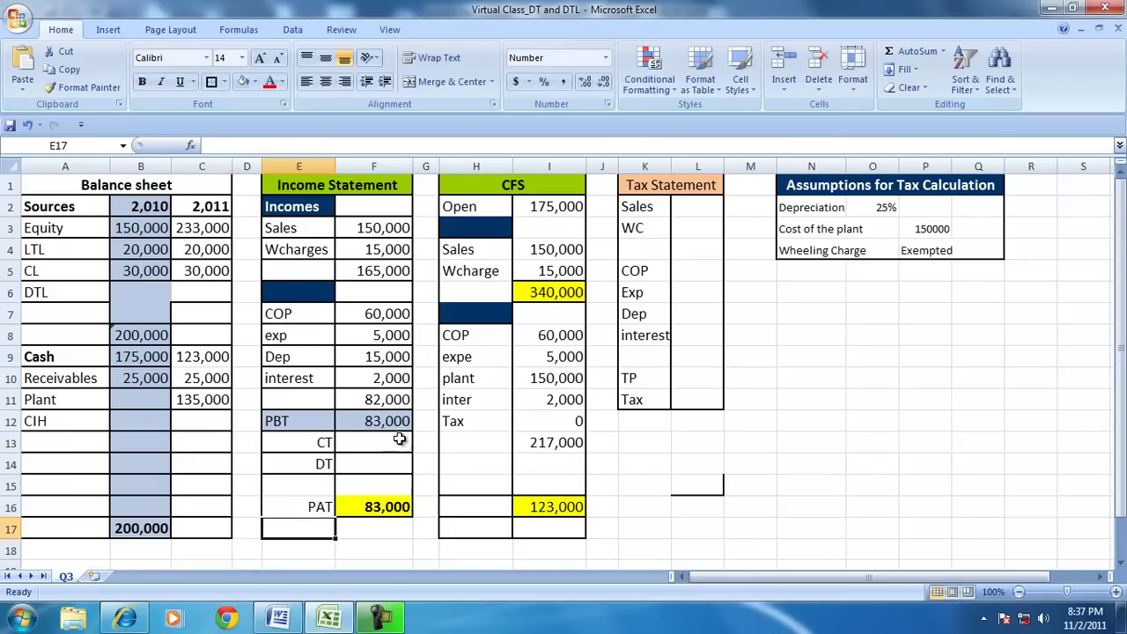
Widen column K so the Tax Statement's labels have more room.
click(347, 444)
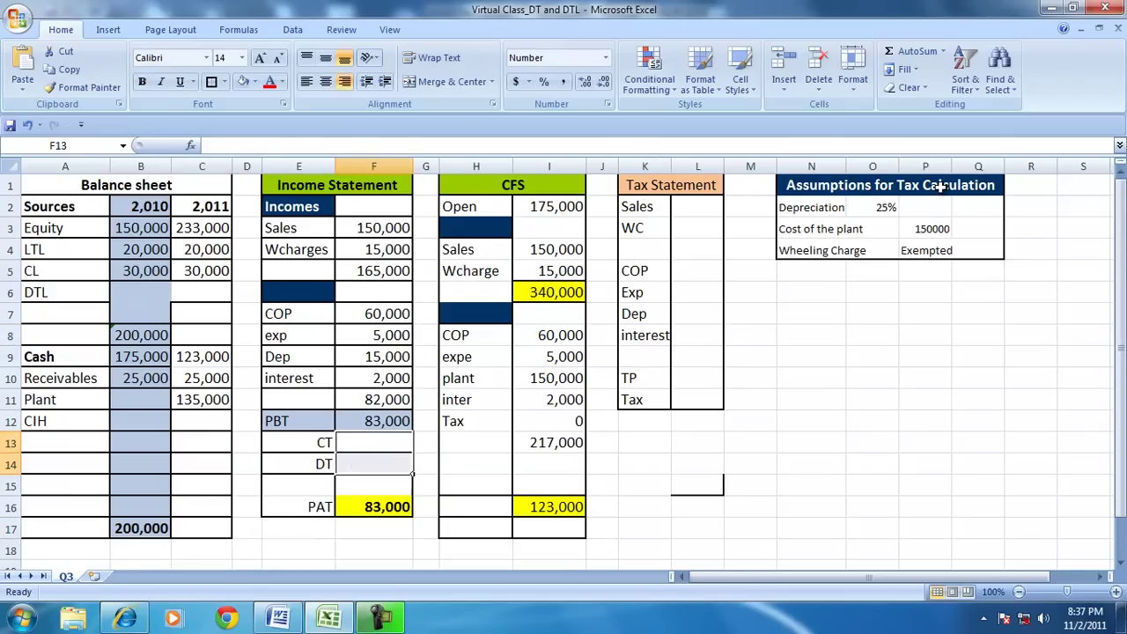
click(675, 186)
drag(671, 166, 691, 165)
click(724, 206)
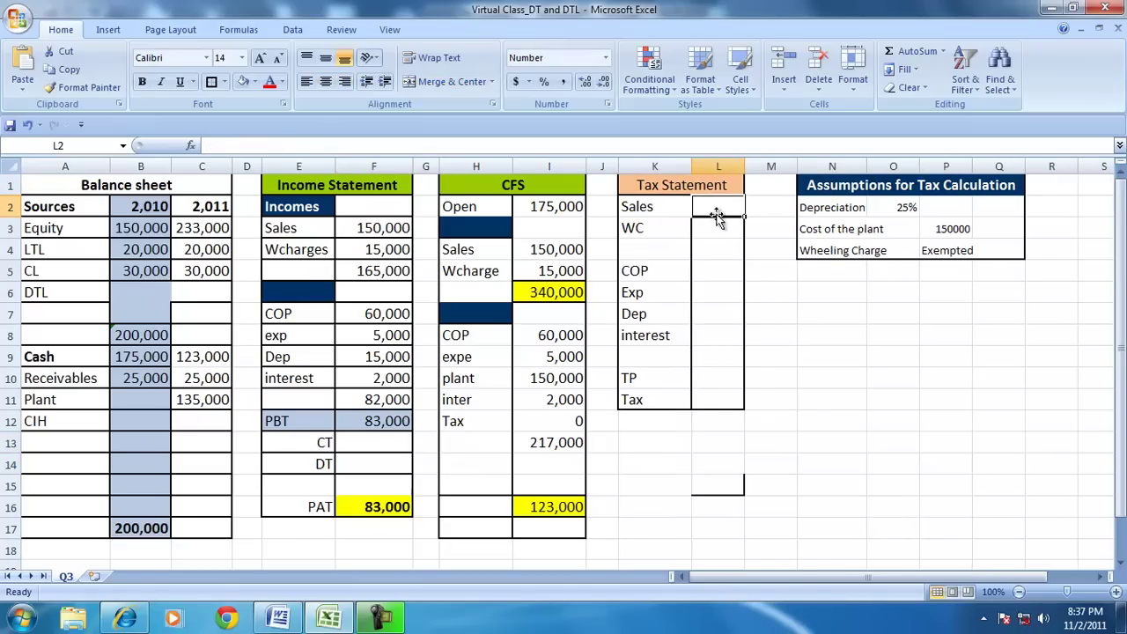
click(685, 184)
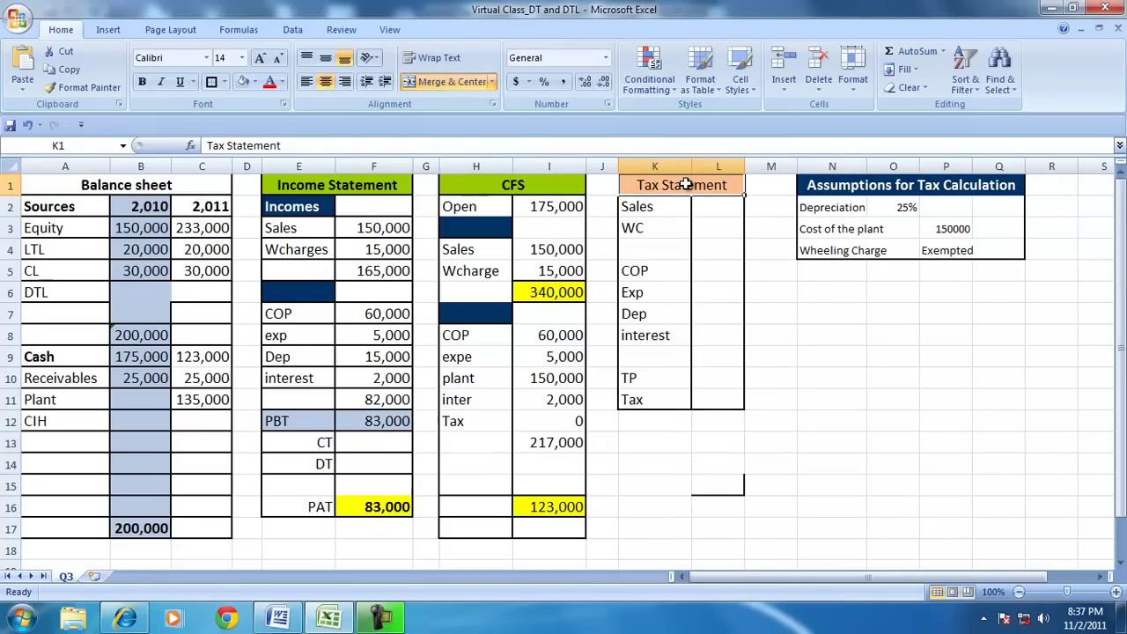
click(894, 187)
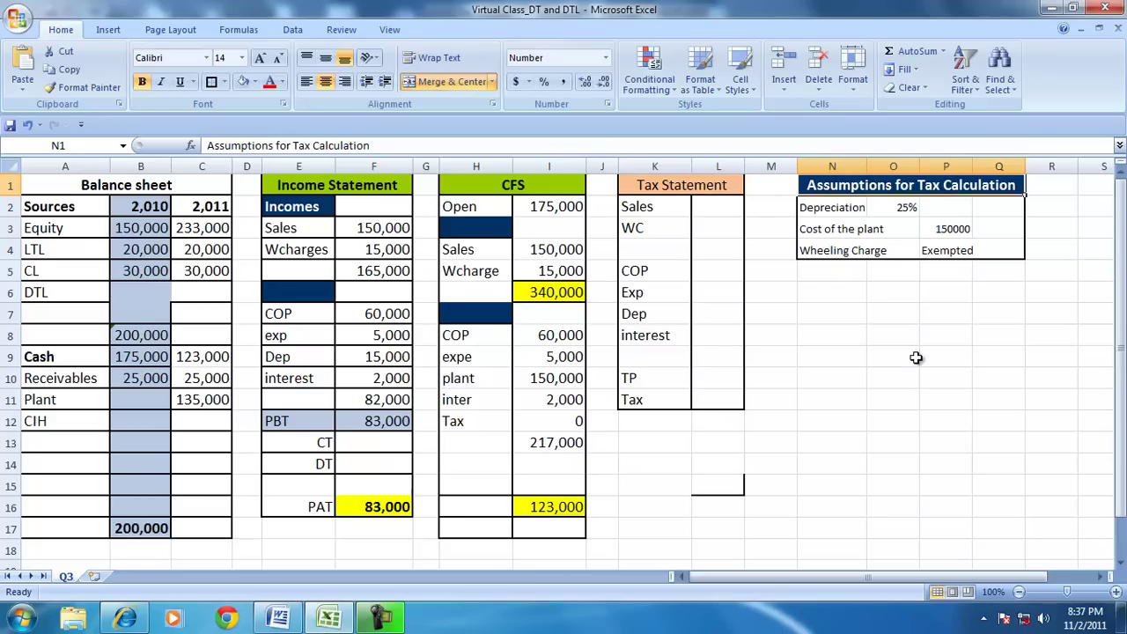
Shade the Income Statement's depreciation amount in F9 and the plant cost in P3 light orange.
click(828, 212)
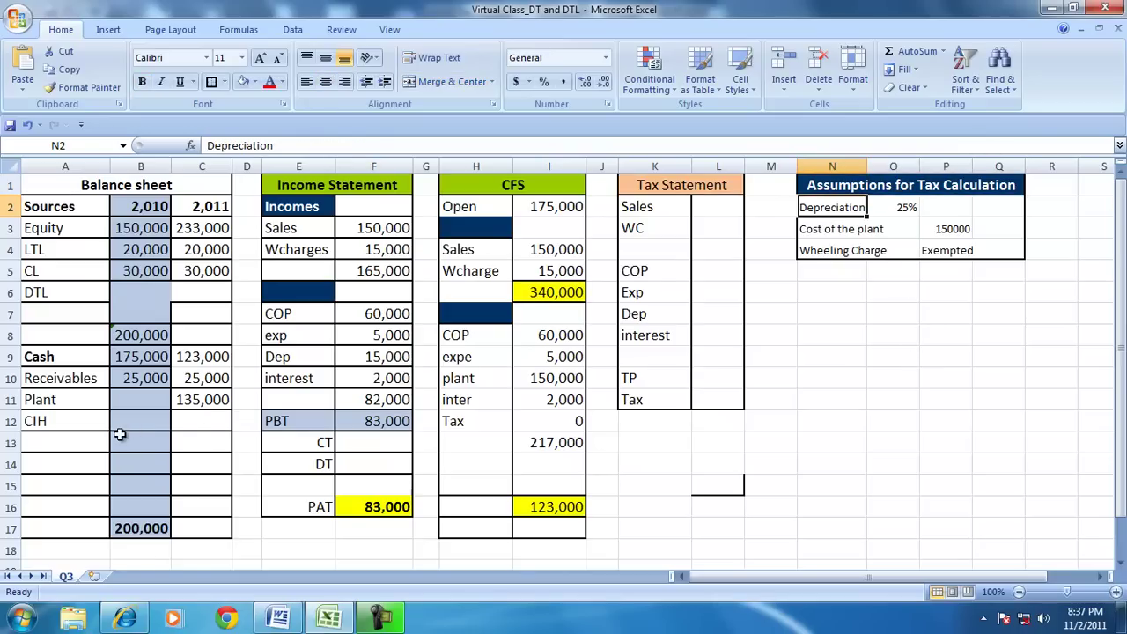
click(380, 353)
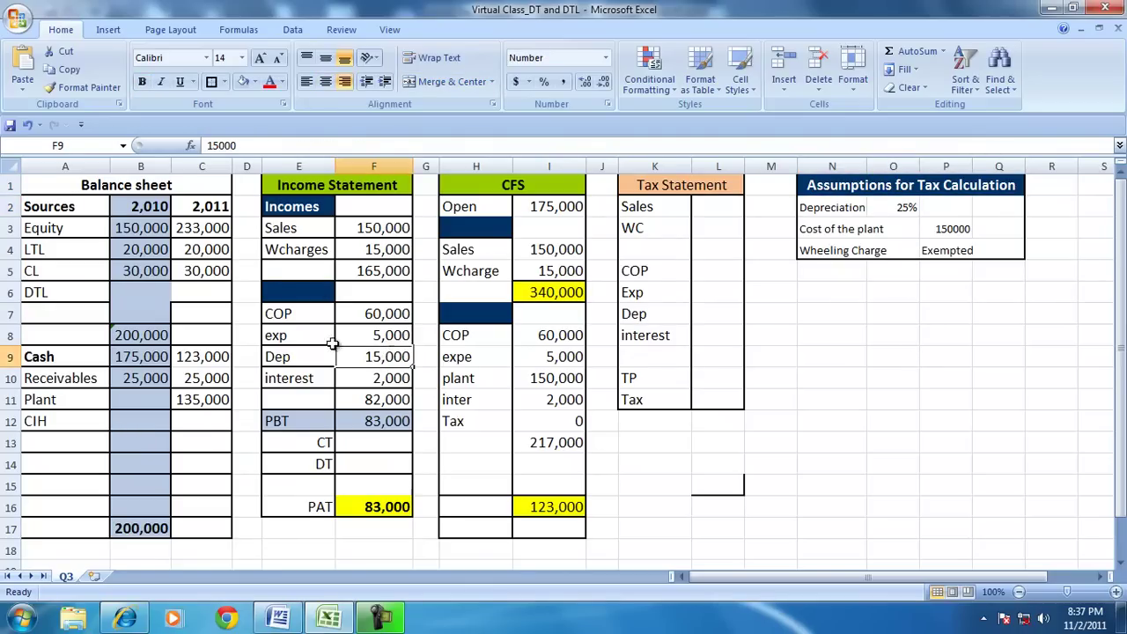
click(255, 81)
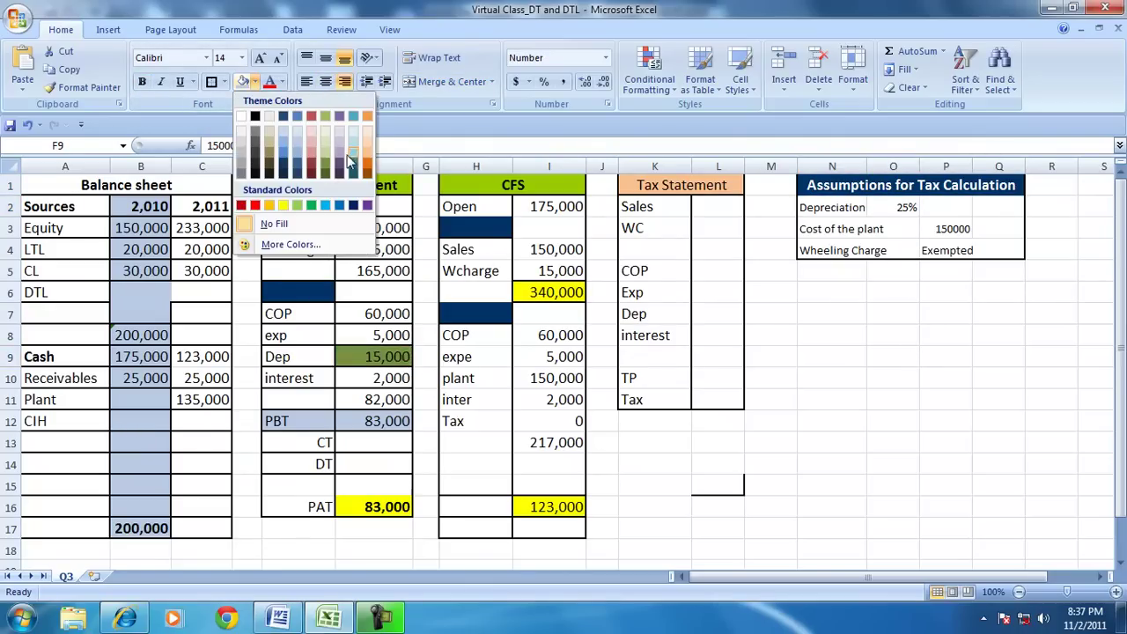
click(367, 138)
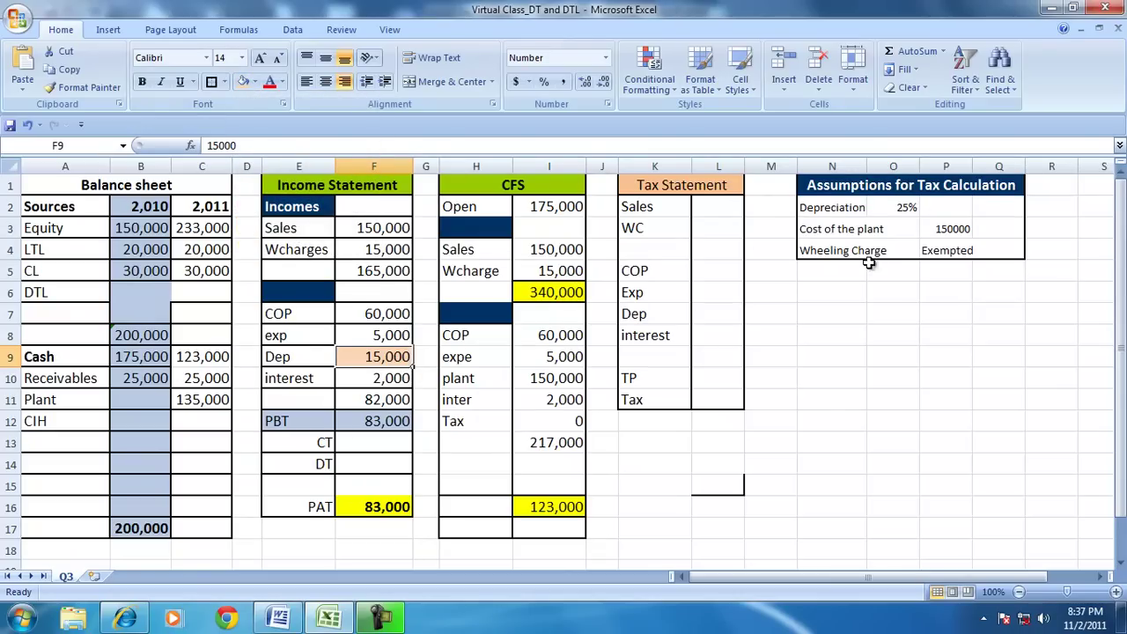
click(944, 231)
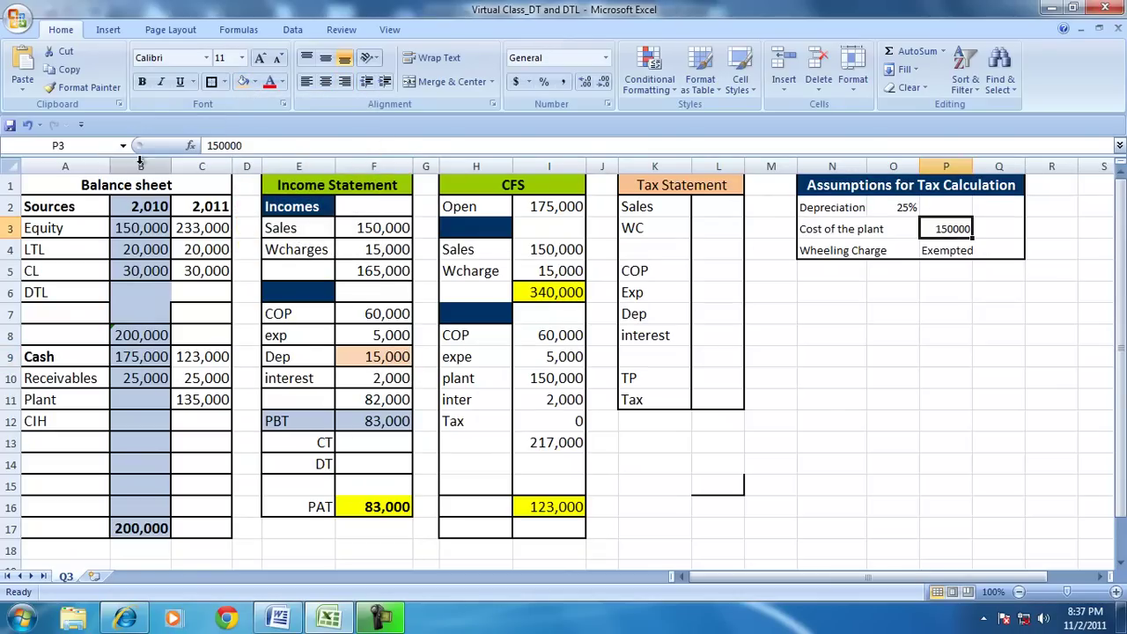
click(244, 83)
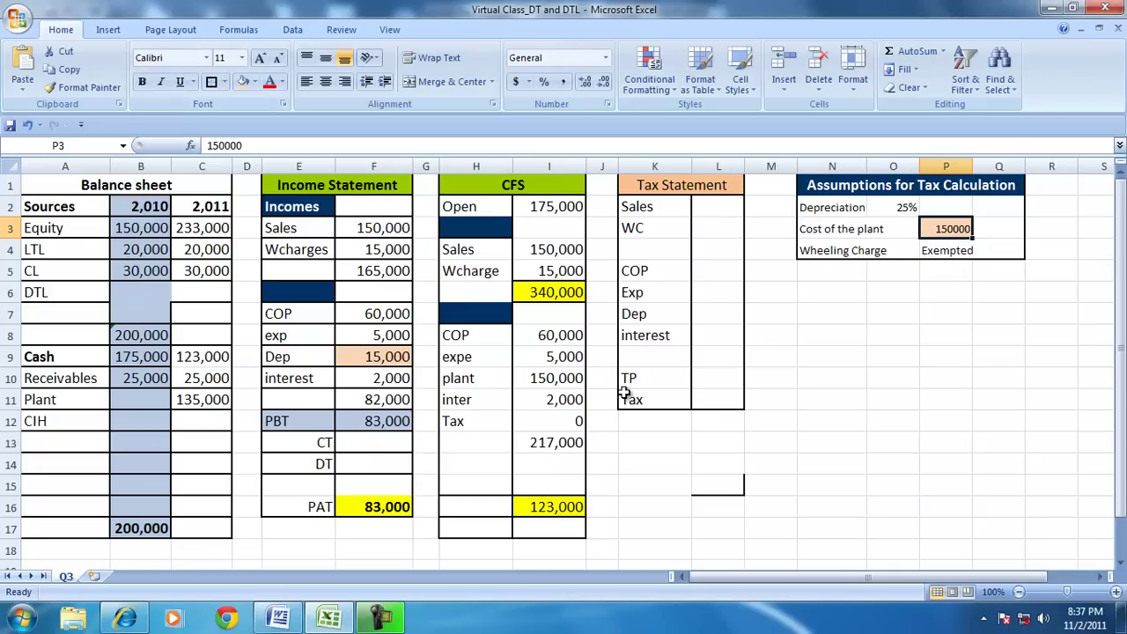
Replace the depreciation amount in F9 with the formula =P3*10% based on the cost of the plant.
click(368, 359)
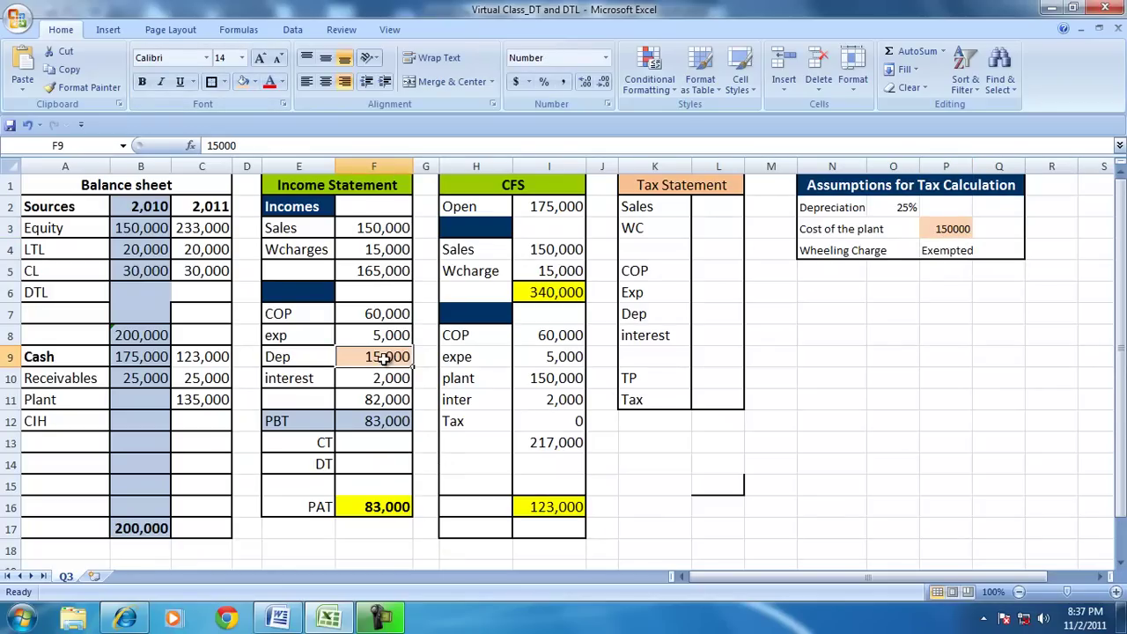
text(=)
click(942, 227)
text(*)
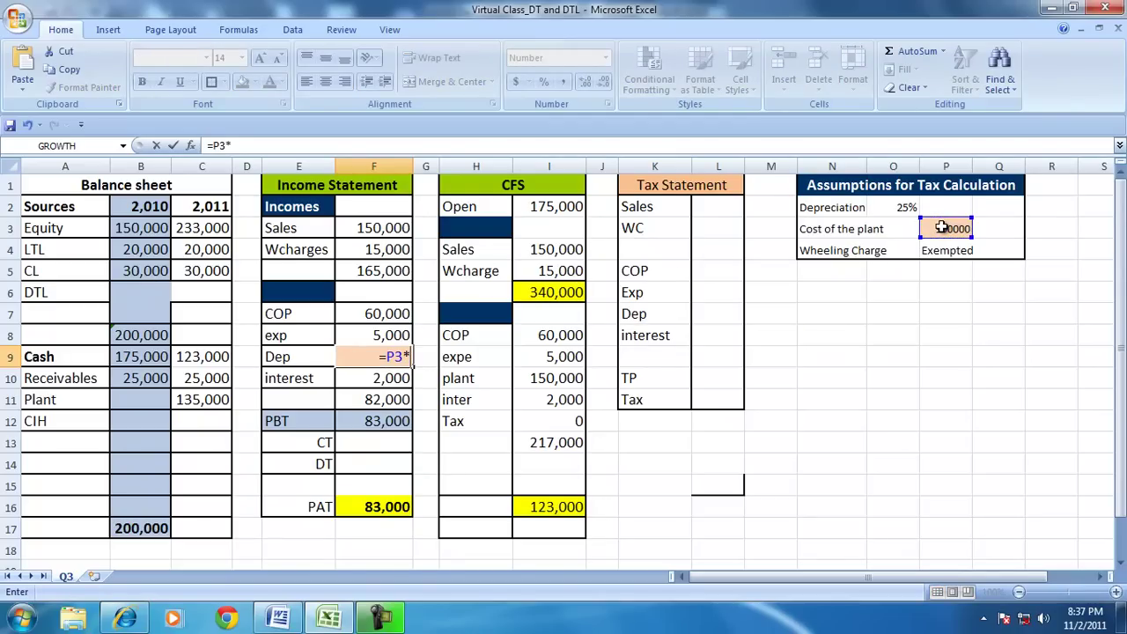
text(10%)
key(Return)
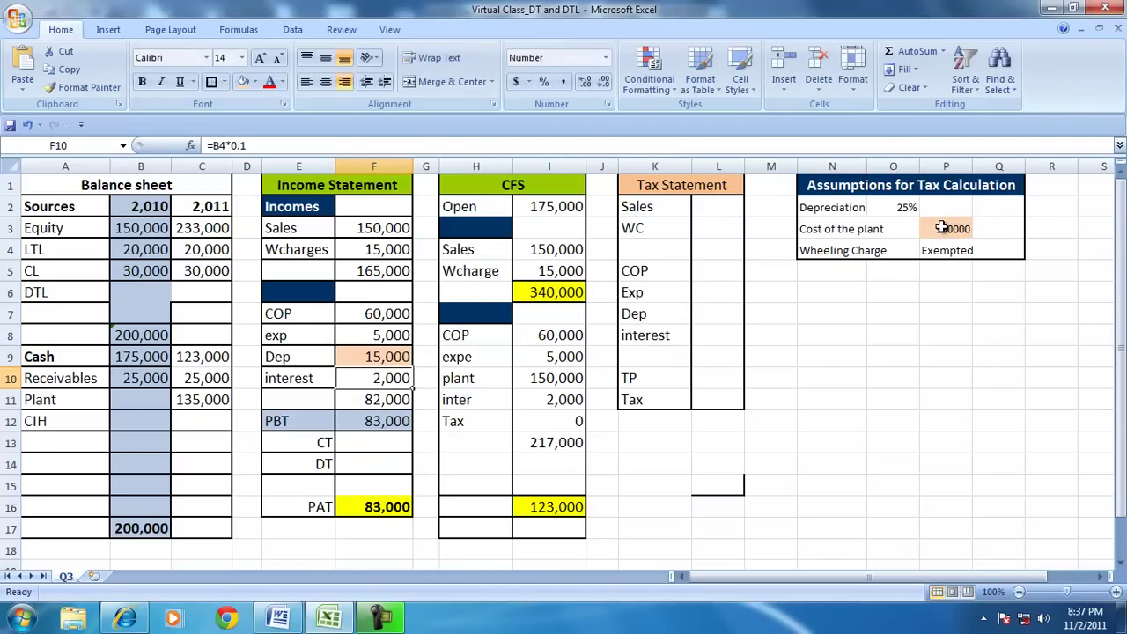
click(402, 357)
Examine the tax assumptions for depreciation rate, plant cost and wheeling charge, and compare them with the Income Statement's Wcharges entry.
click(963, 184)
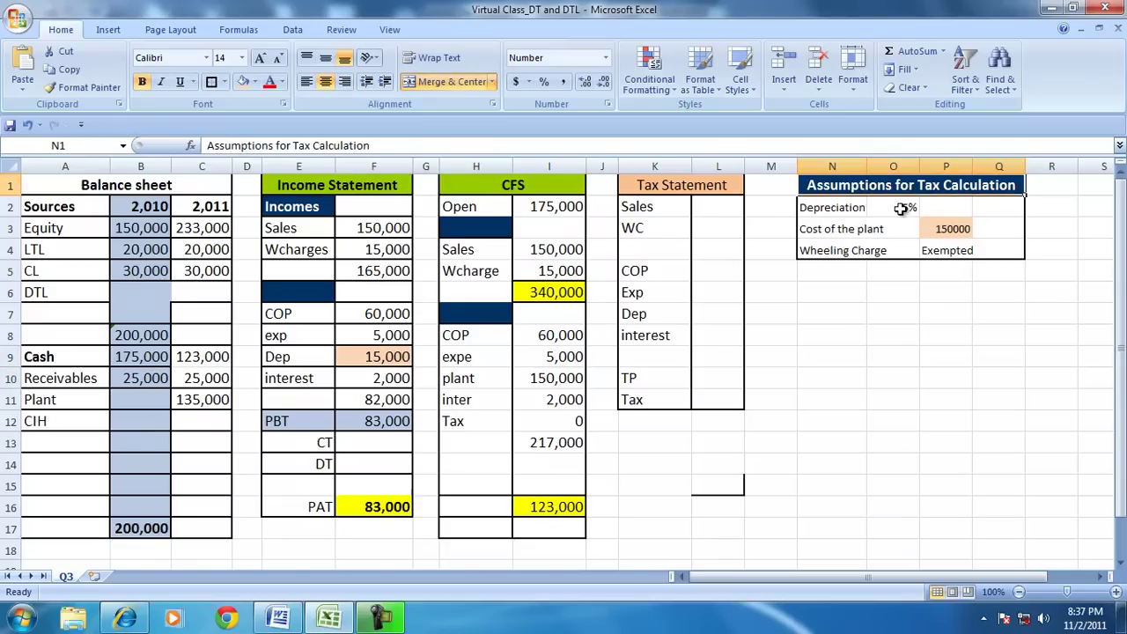
click(902, 209)
click(930, 229)
click(902, 202)
click(941, 232)
click(902, 205)
click(943, 231)
click(882, 209)
click(937, 227)
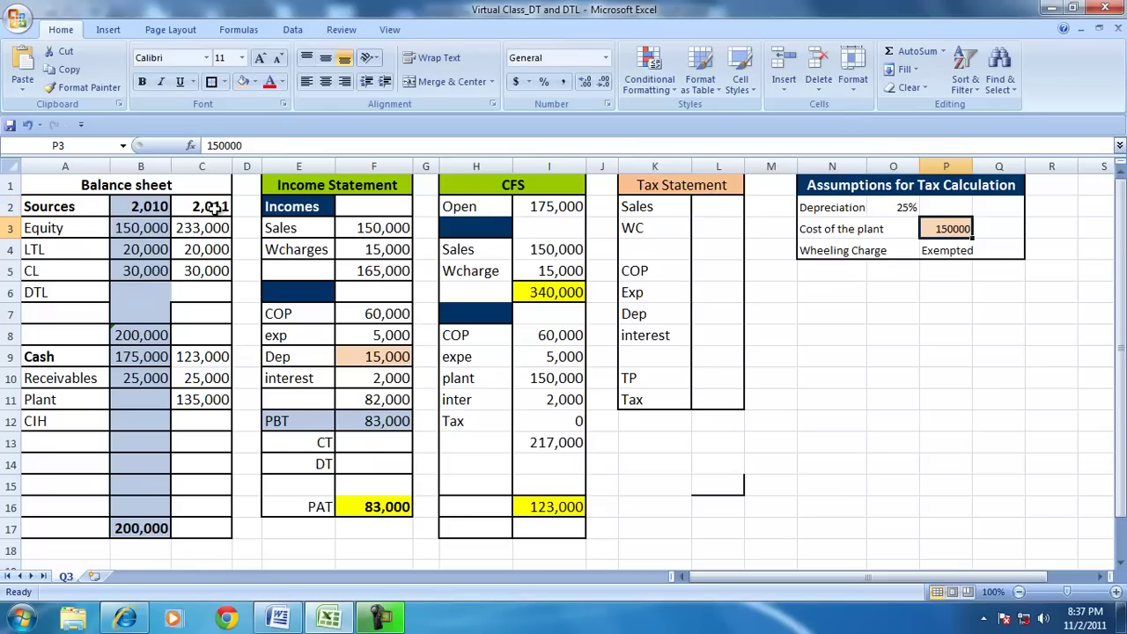
click(960, 251)
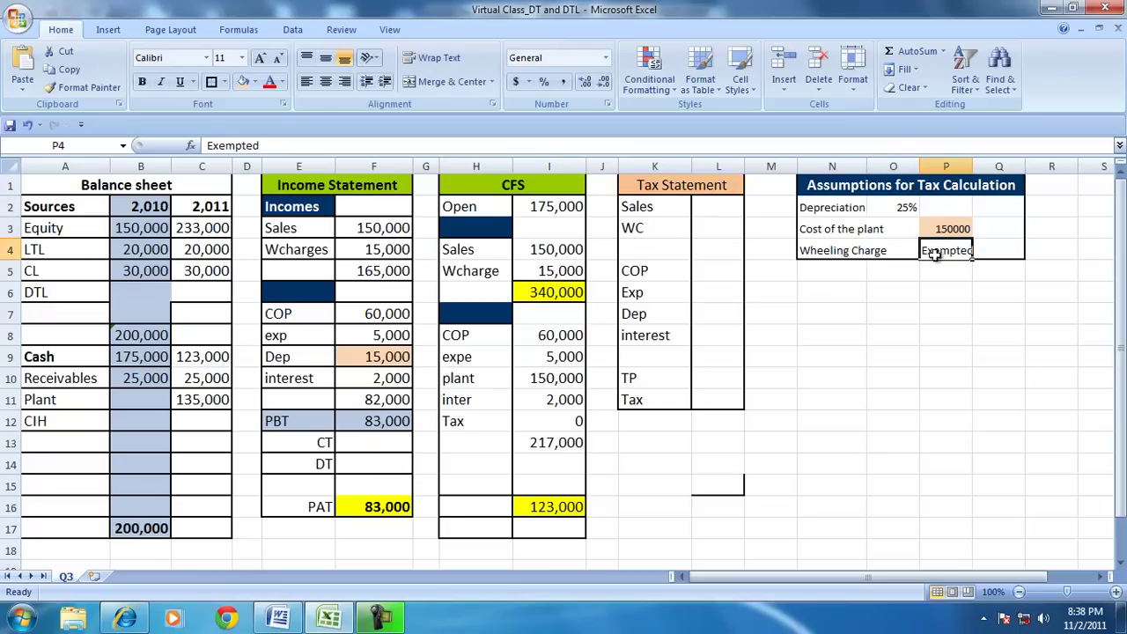
click(313, 250)
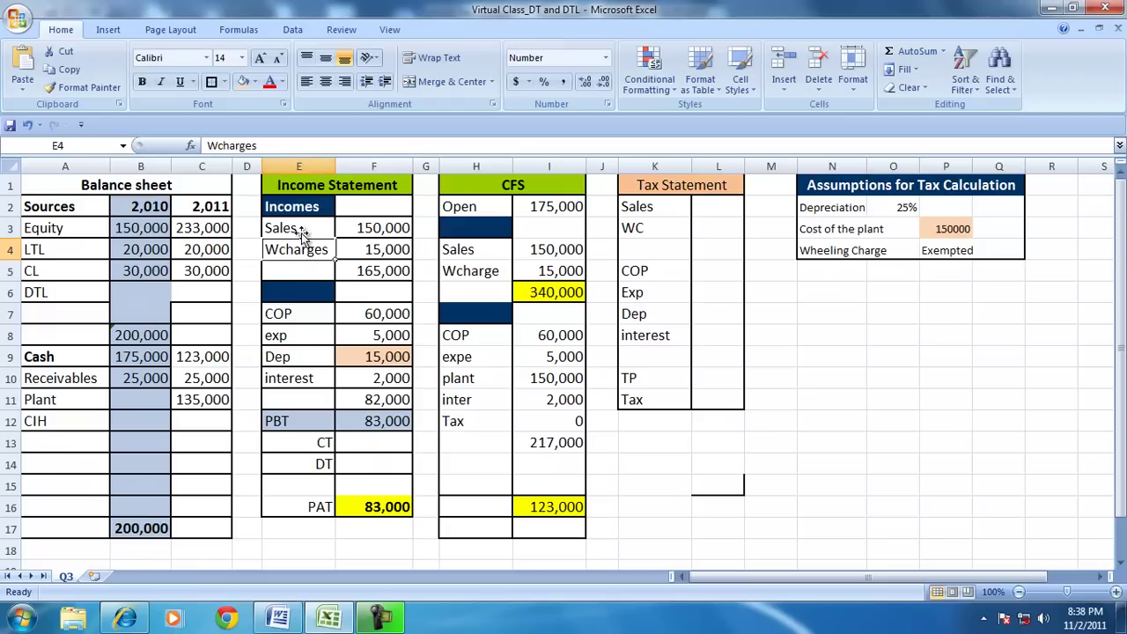
click(380, 254)
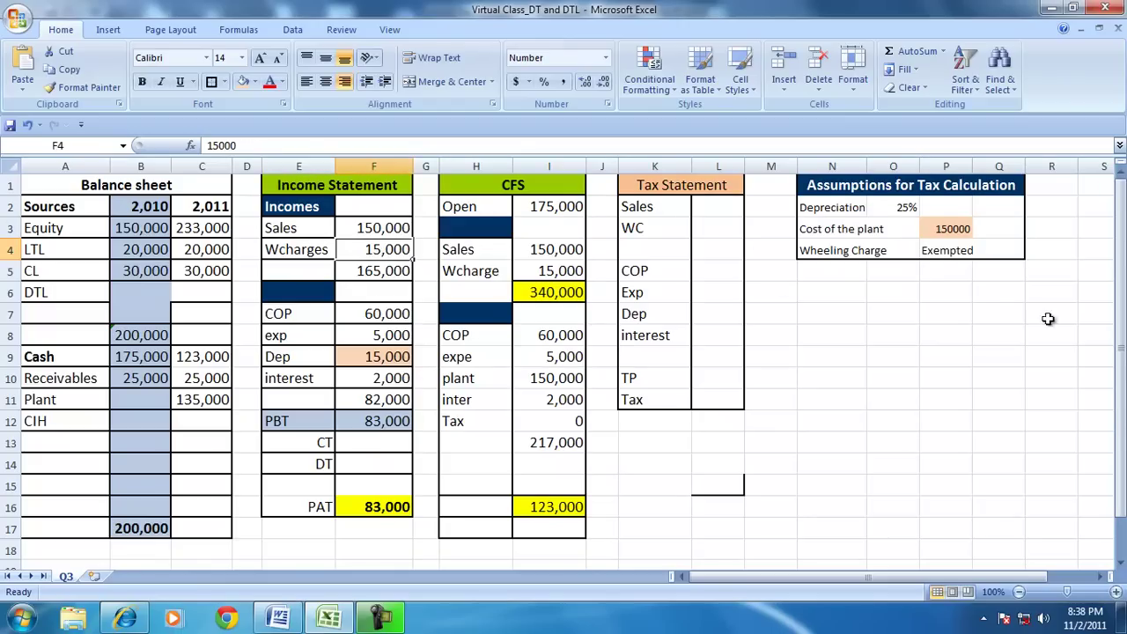
Make the Tax Statement heading bold.
click(949, 255)
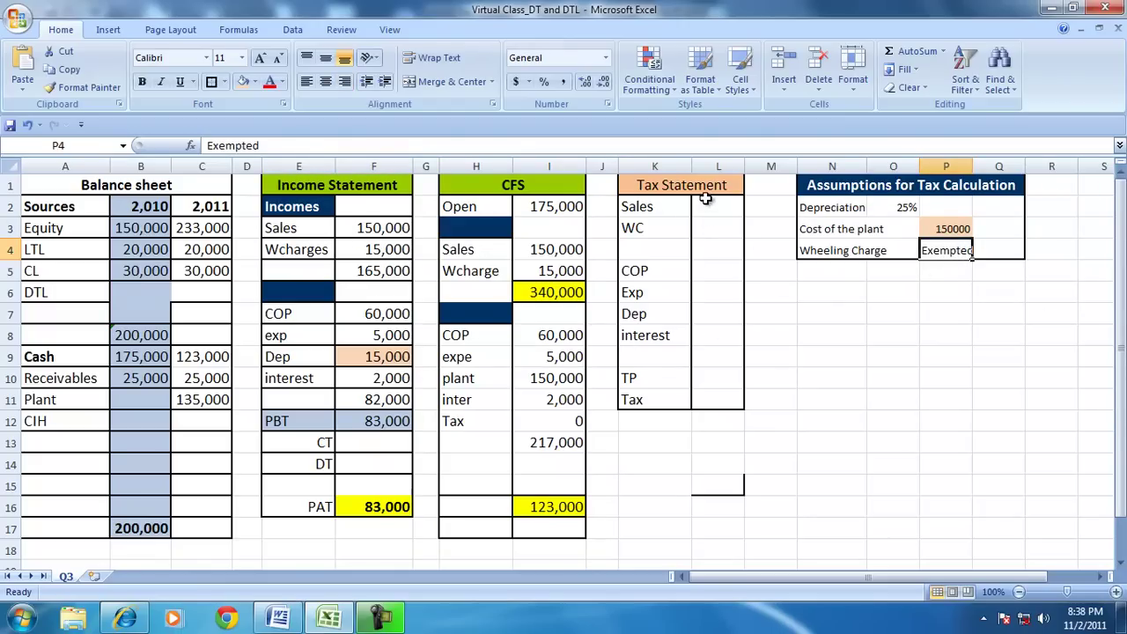
click(679, 186)
click(142, 81)
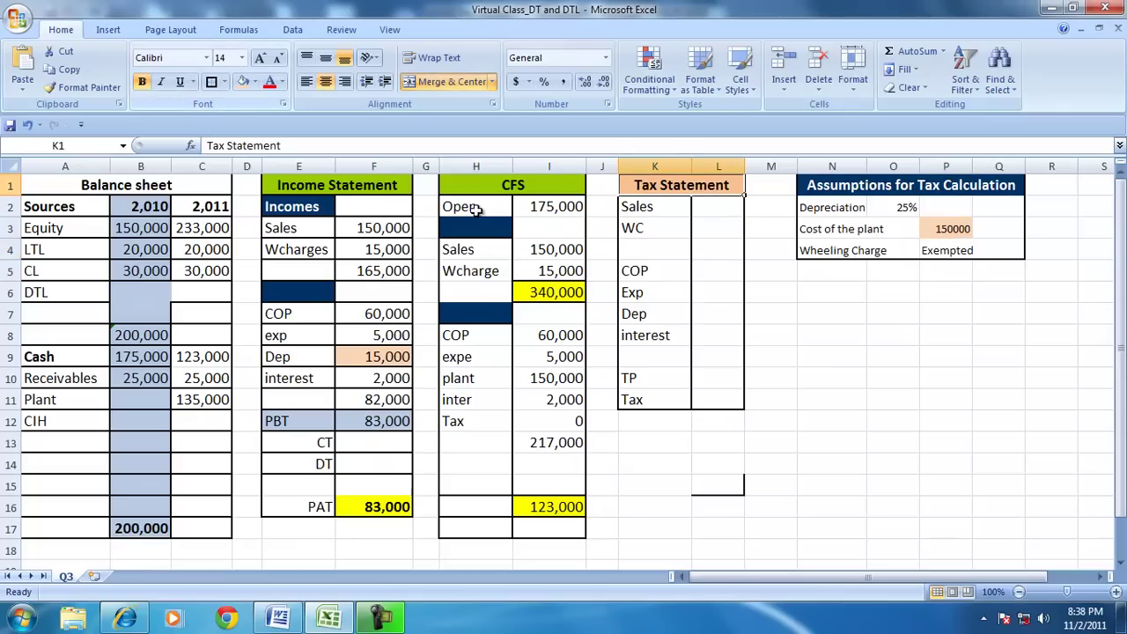
click(712, 379)
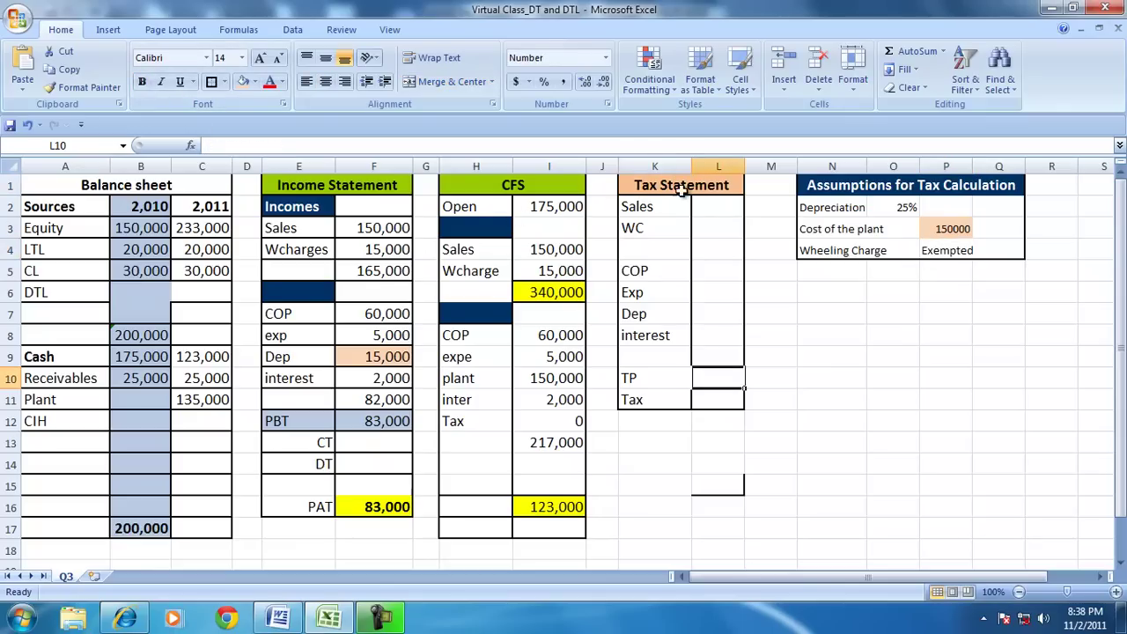
Link the Tax Statement's Sales amount in L2 to the Income Statement's sales with =F3.
click(723, 210)
text(=)
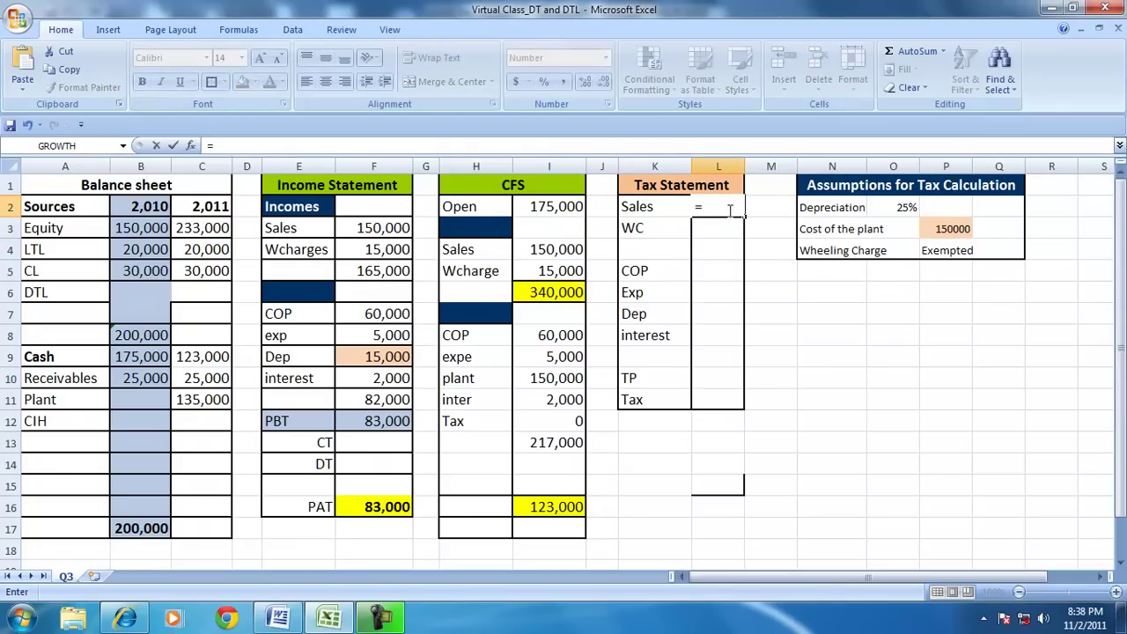
click(350, 227)
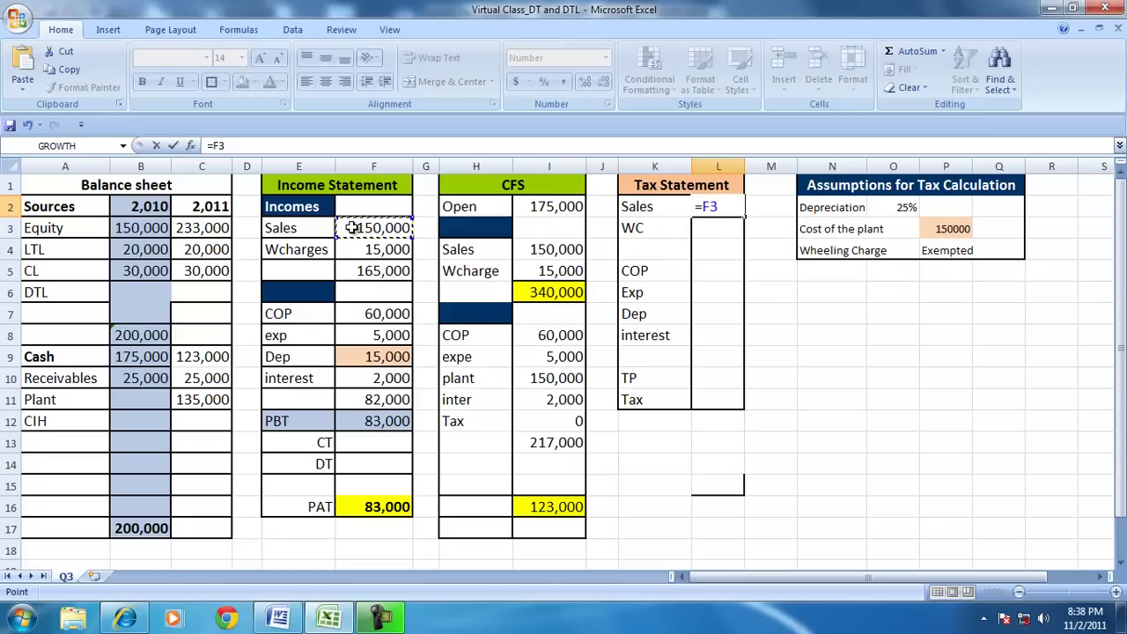
key(Return)
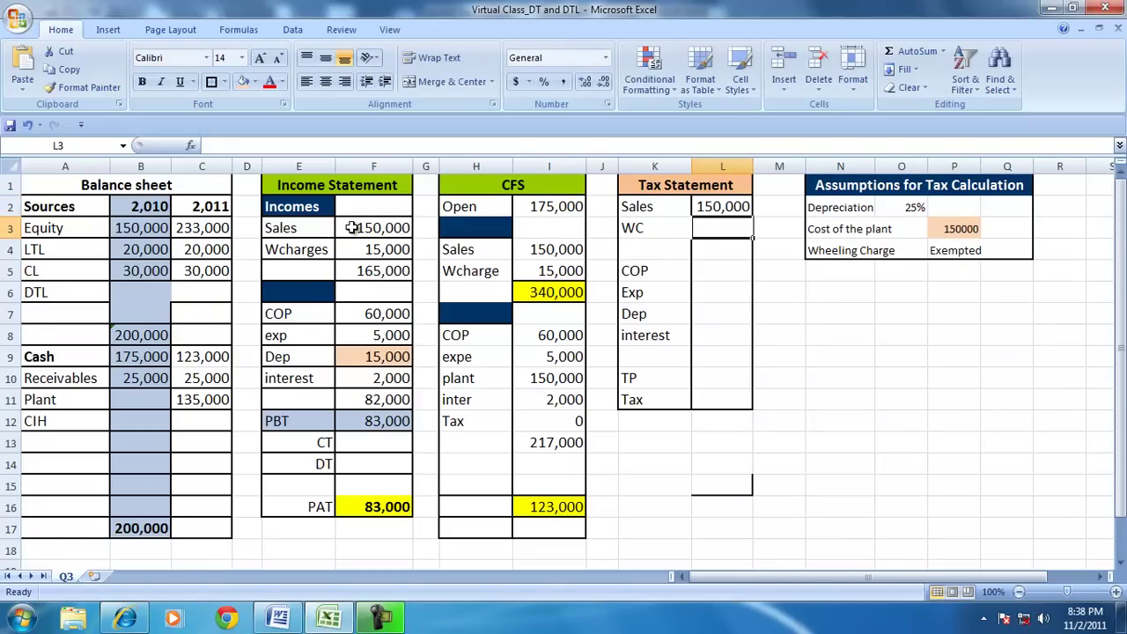
Set the Tax Statement's WC amount in L3 to 0 and sum the two income lines in L4.
text(0)
key(Return)
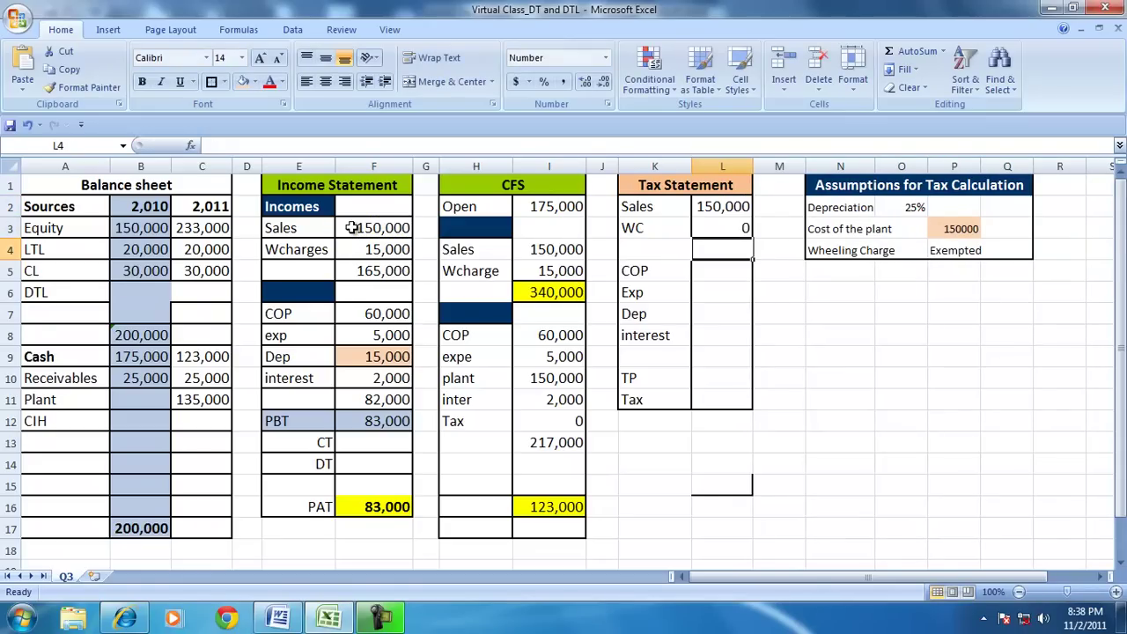
drag(728, 208, 723, 221)
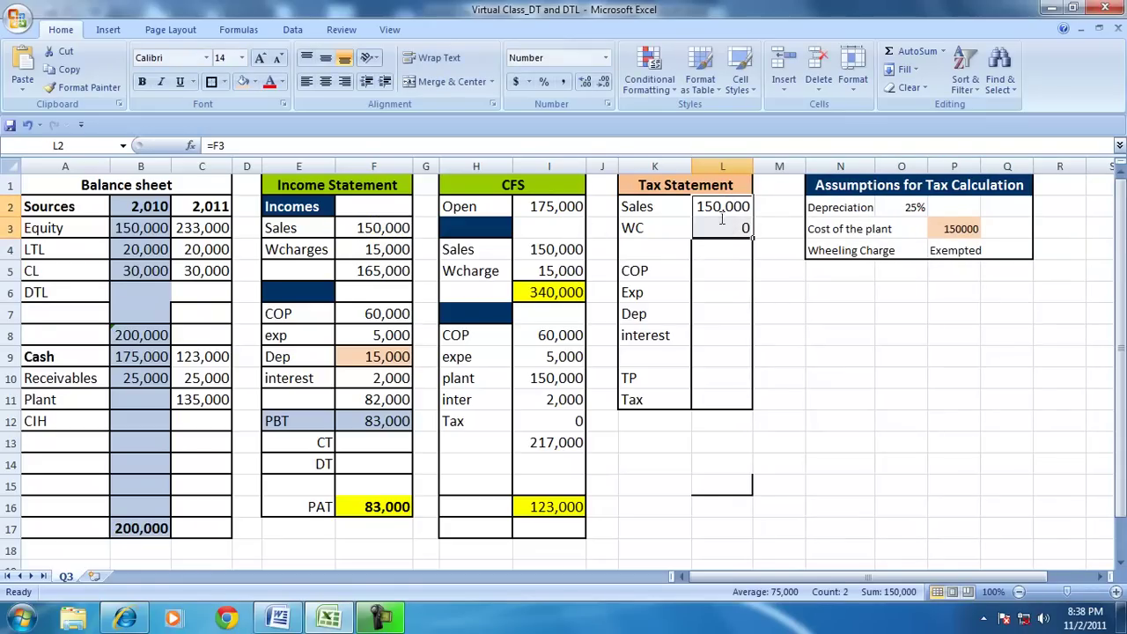
click(903, 50)
Link the Tax Statement's COP and Exp amounts to the Income Statement with =F7 in L5 and =F8 in L6.
click(733, 269)
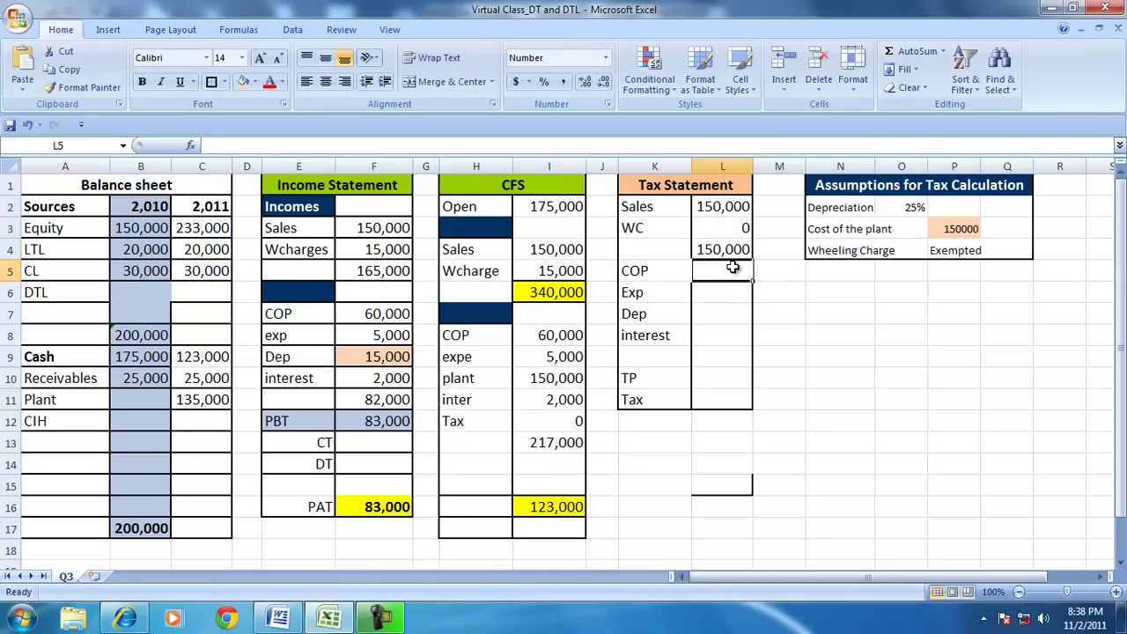
text(=)
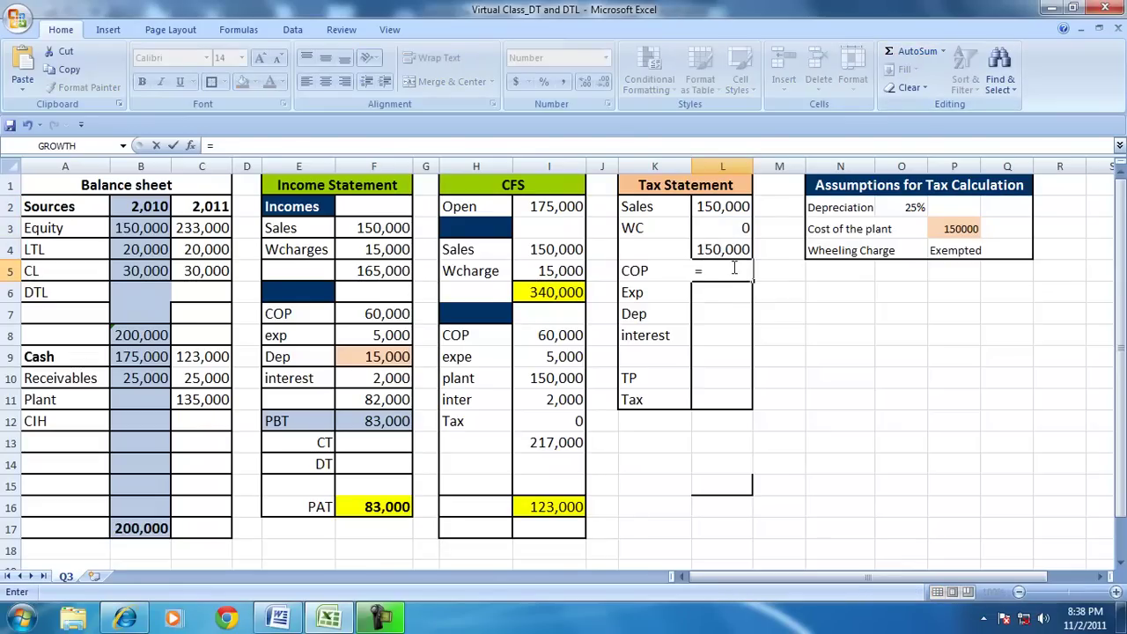
click(362, 317)
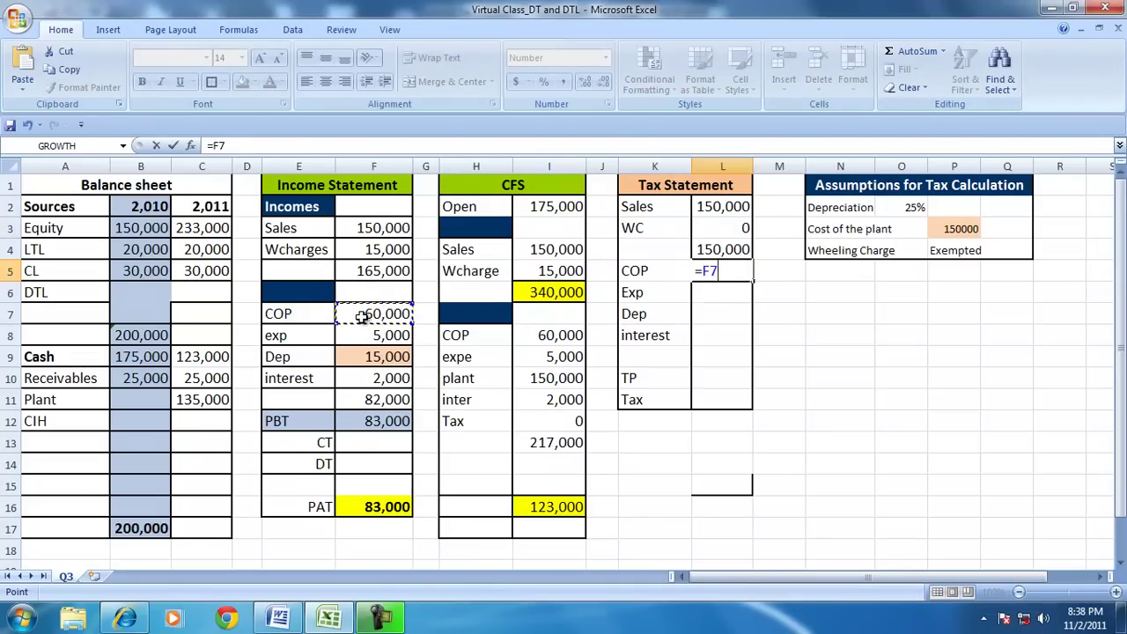
key(Return)
text(=)
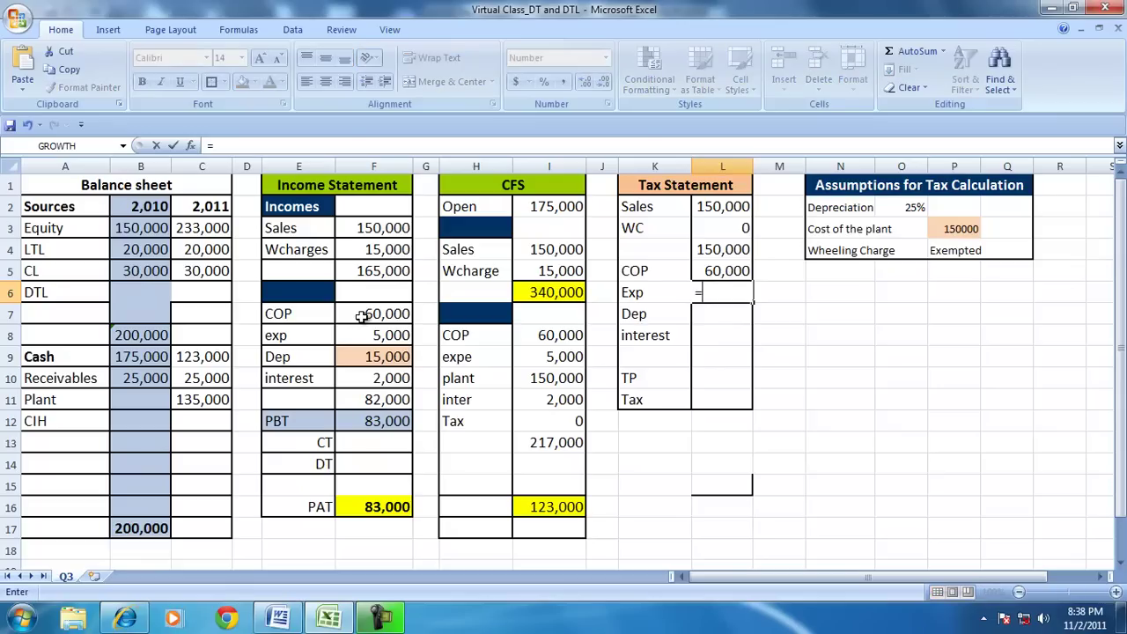
click(362, 331)
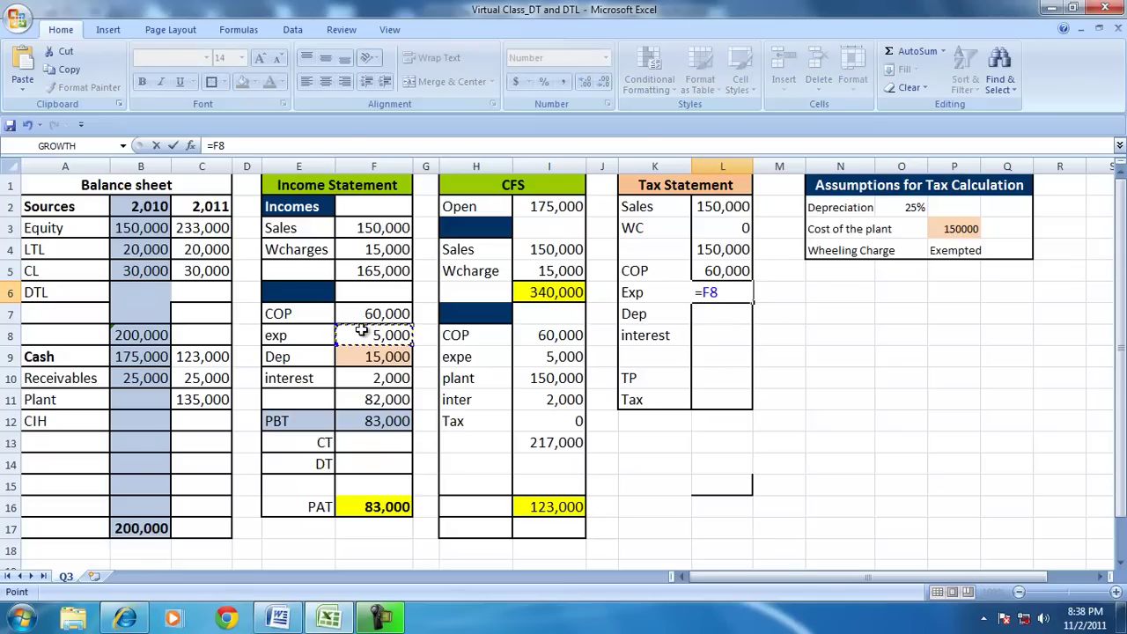
key(Return)
Rename the Income Statement's exp label in E8 to opex and link the Tax Statement's label in K6 to it with =E8.
click(304, 333)
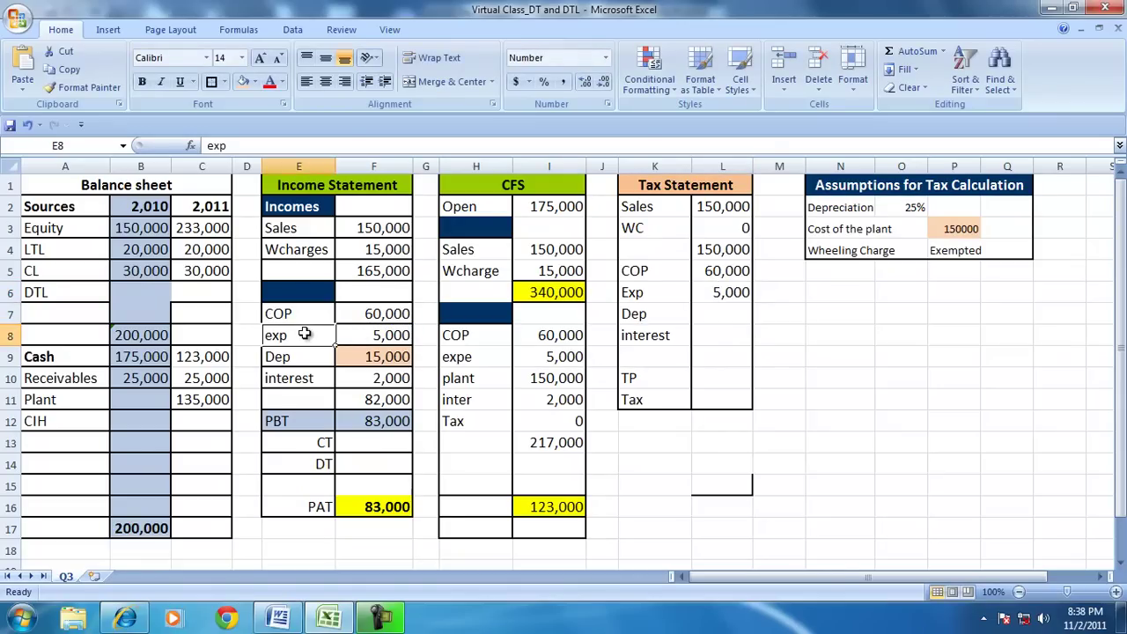
text(op)
key(Tab)
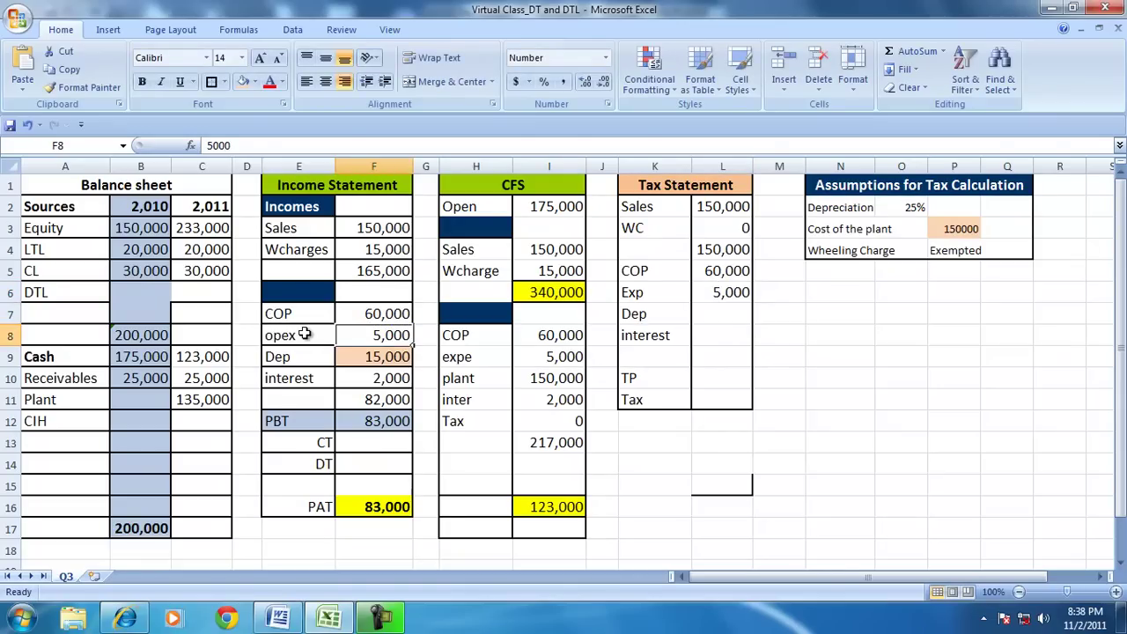
click(659, 290)
text(=)
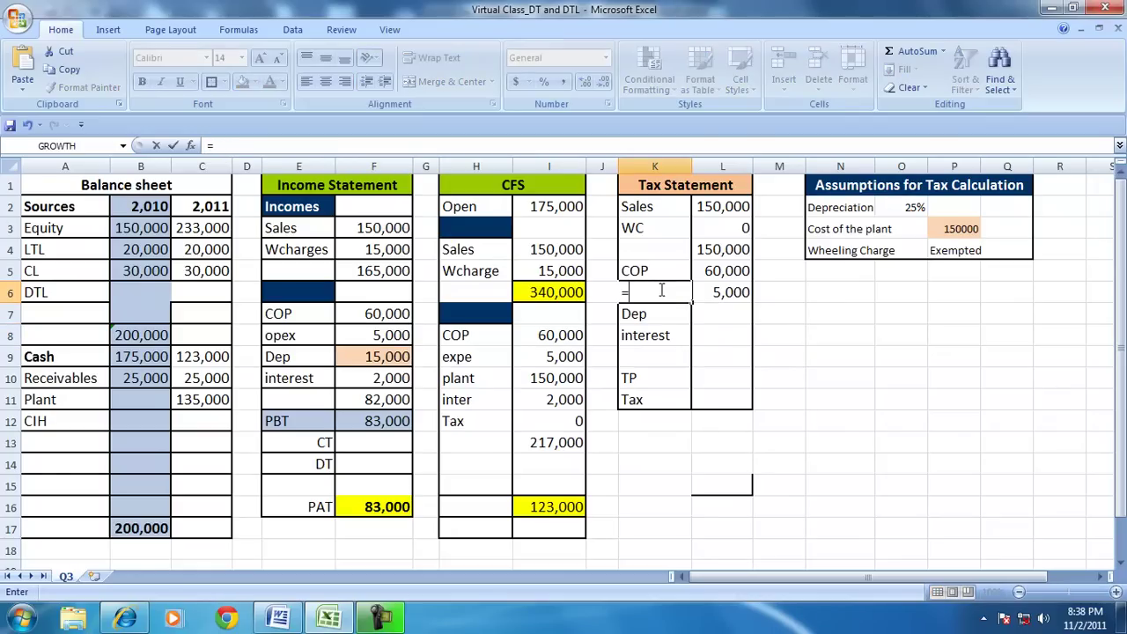
click(275, 333)
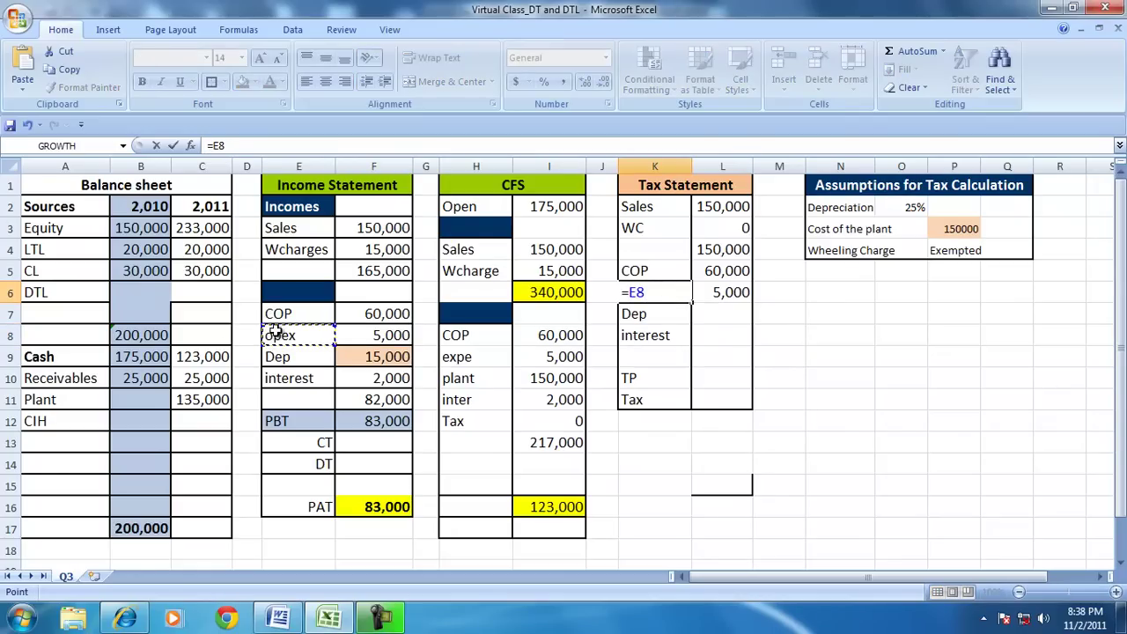
key(Return)
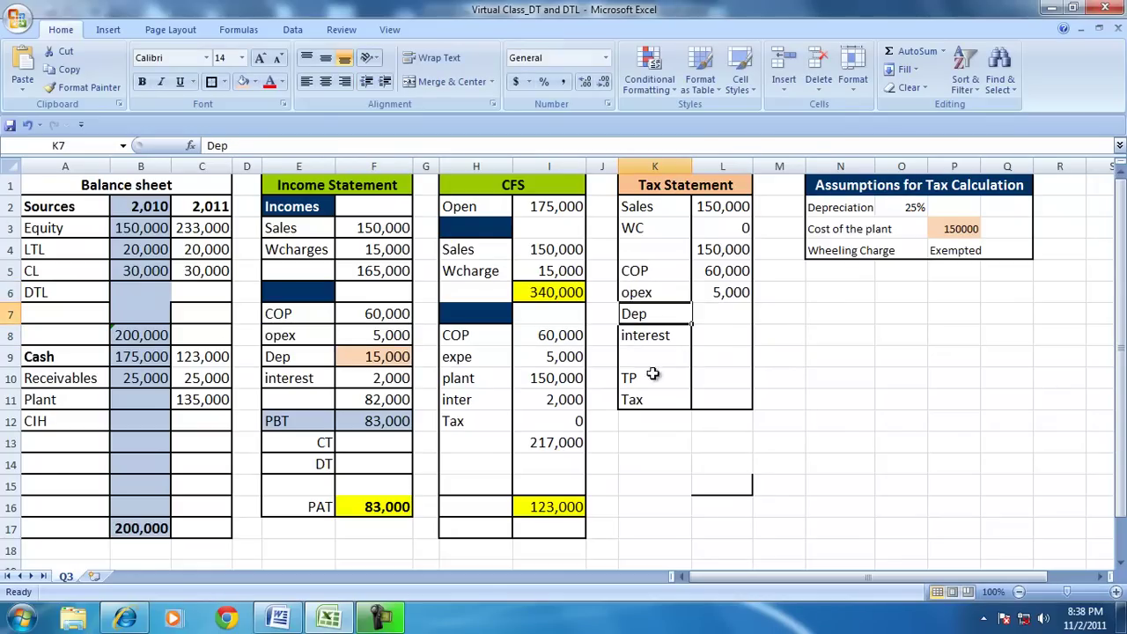
Calculate the Tax Statement's depreciation in L7 as 25% of the plant cost with =P3*.25.
click(725, 296)
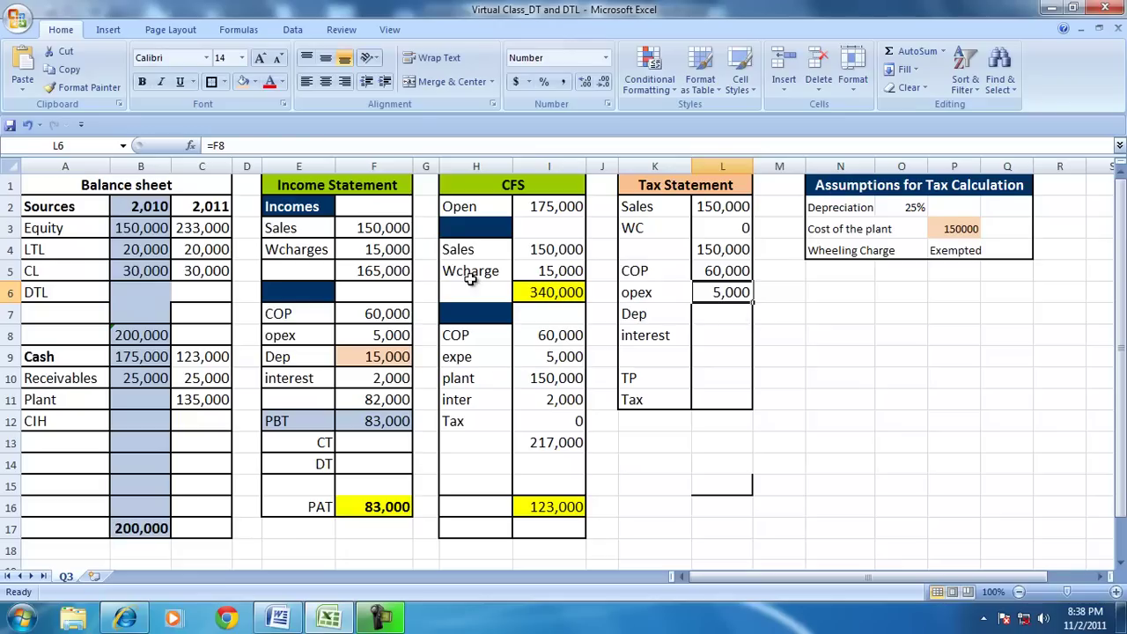
click(385, 357)
click(705, 314)
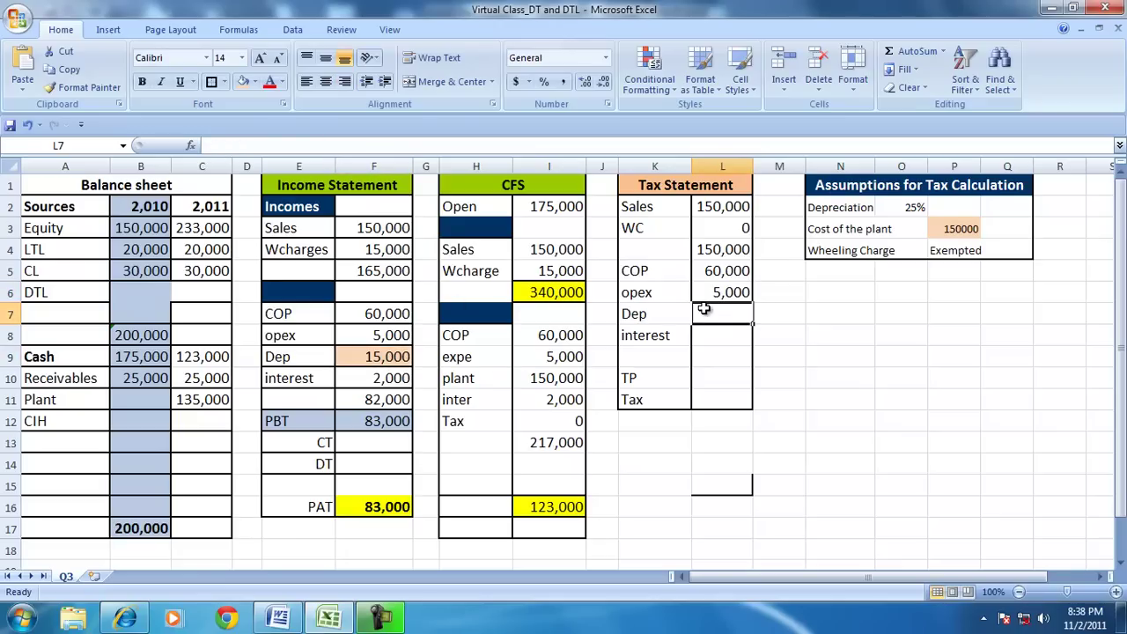
text(=)
click(954, 227)
text(*.25)
key(Return)
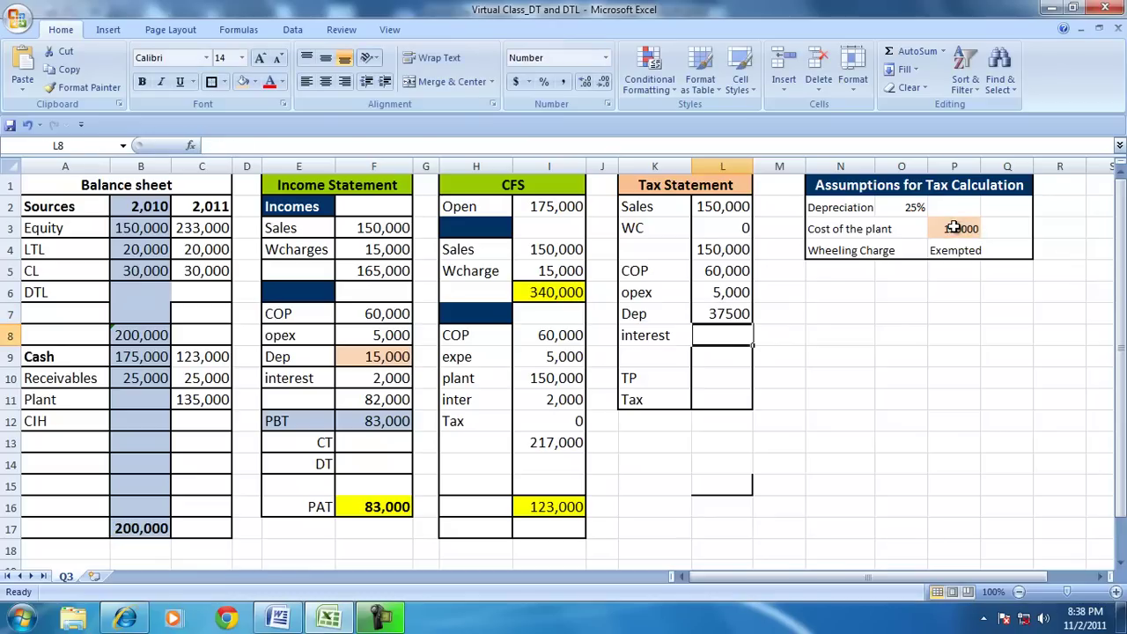
Link the Tax Statement's interest amount in L8 to the Income Statement's interest with =F10.
click(726, 314)
click(727, 332)
text(=)
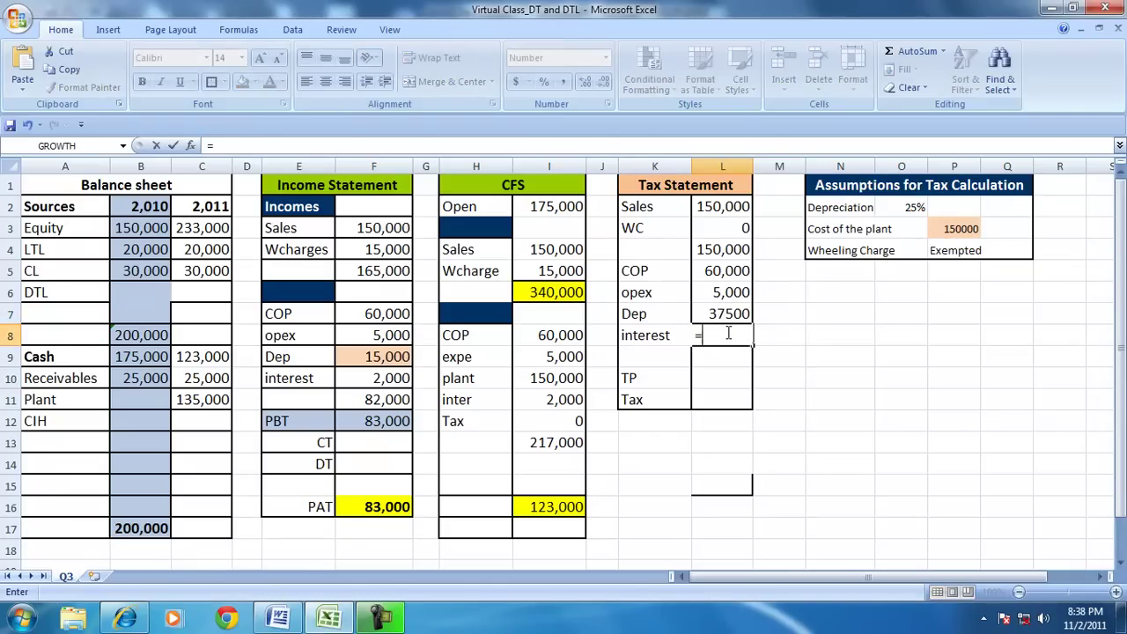
click(385, 379)
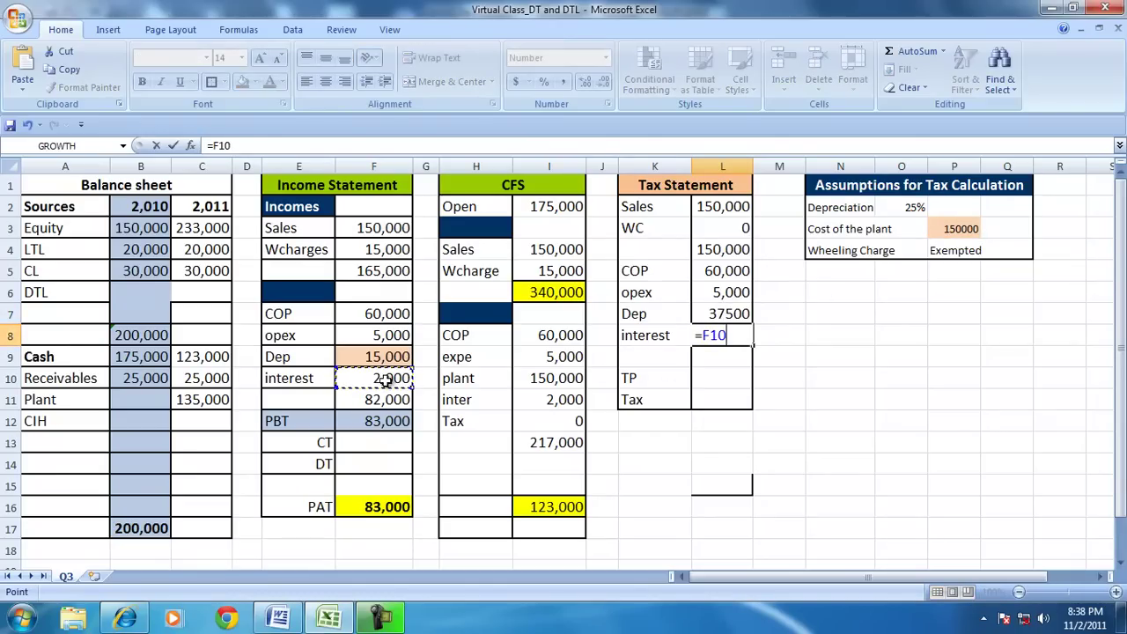
key(Return)
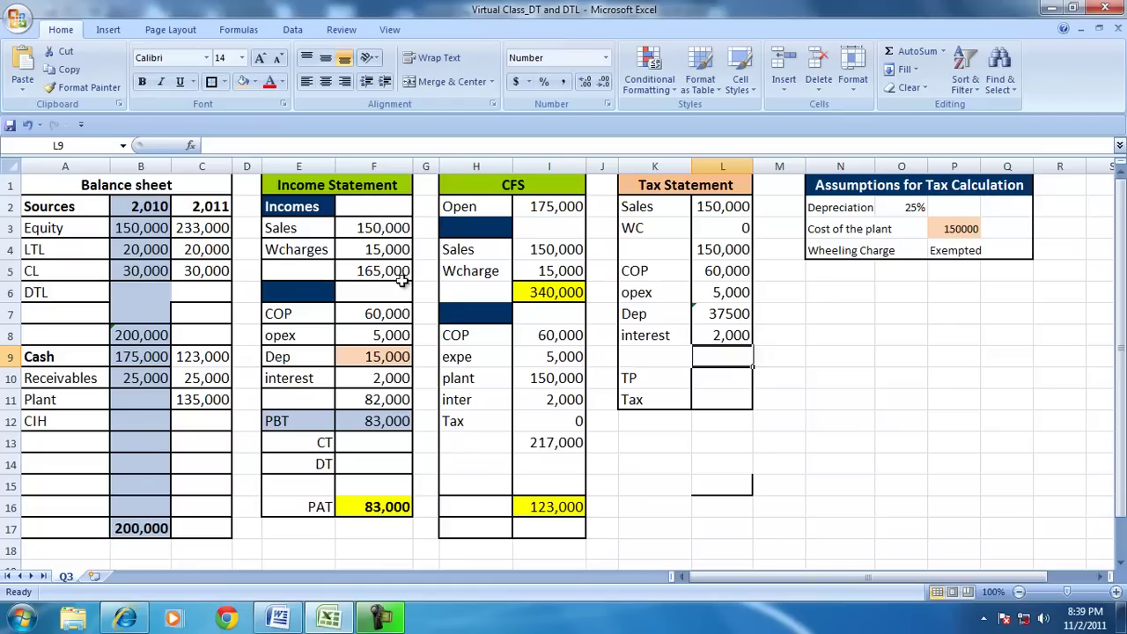
Sum the Tax Statement's expenses from L5 to L8 in L9.
drag(728, 272, 727, 337)
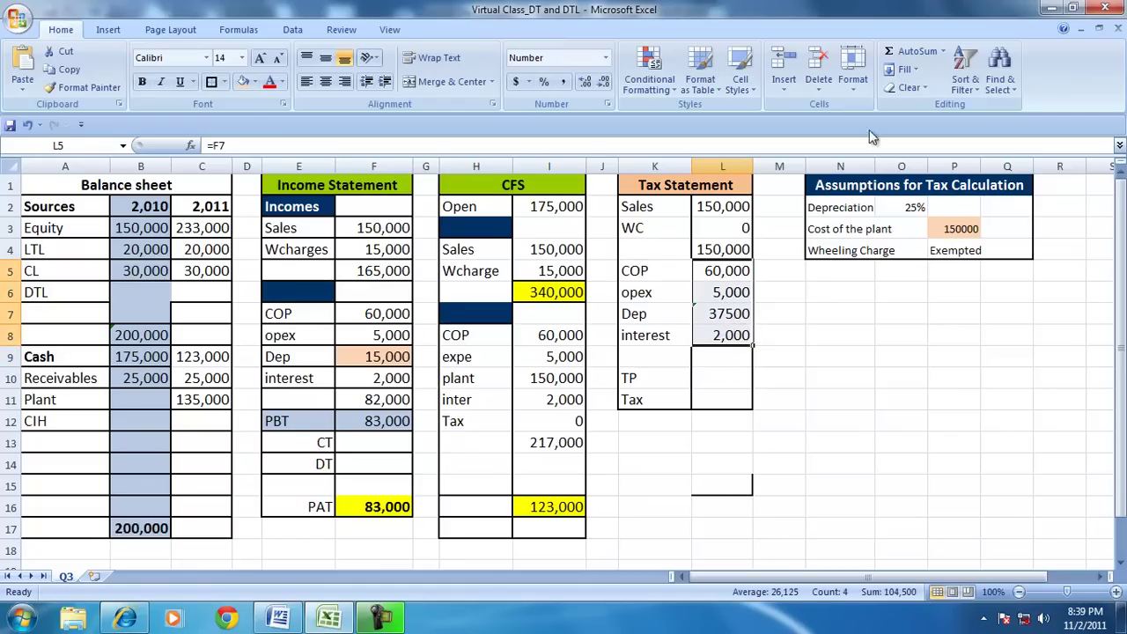
click(911, 51)
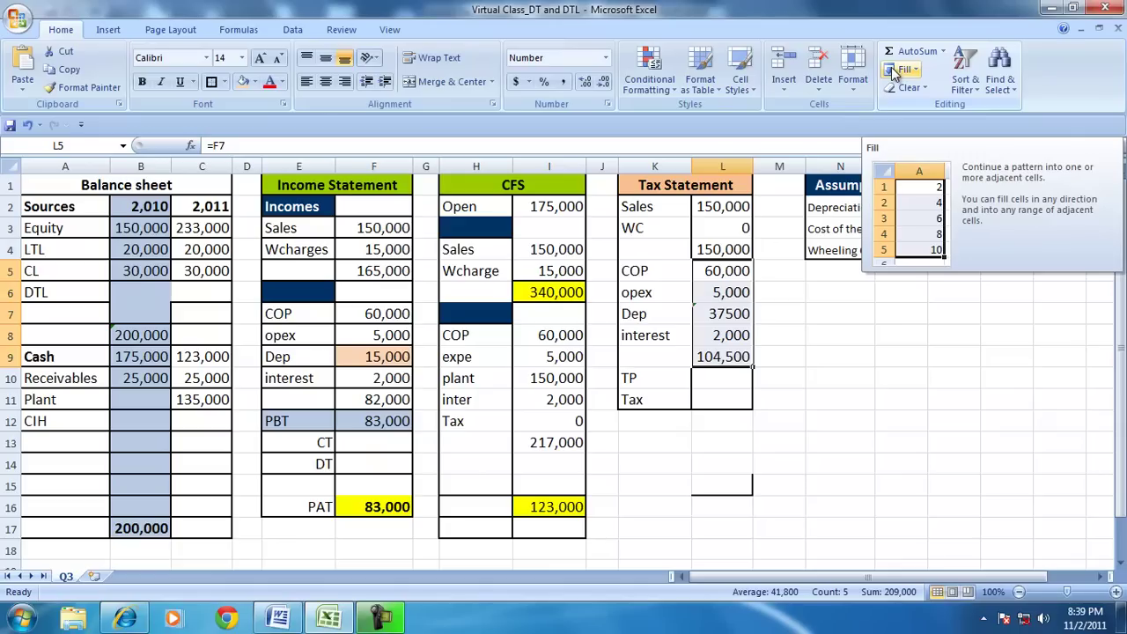
click(889, 485)
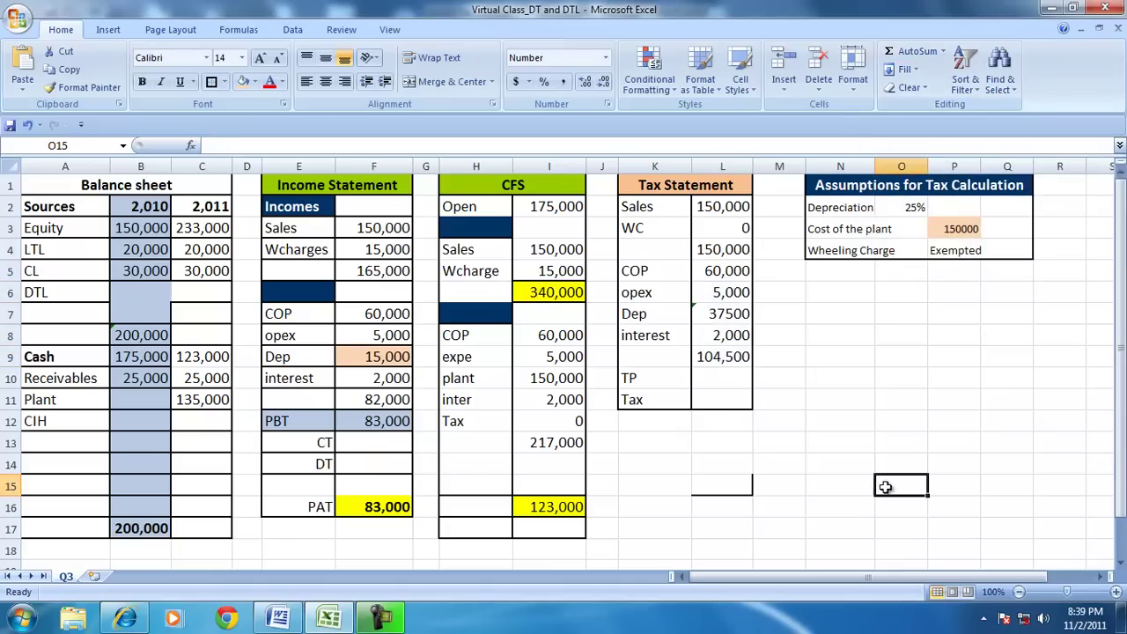
Calculate the taxable profit (TP) in L10 by subtracting total expenses from total income with =L4-L9.
click(723, 380)
text(=)
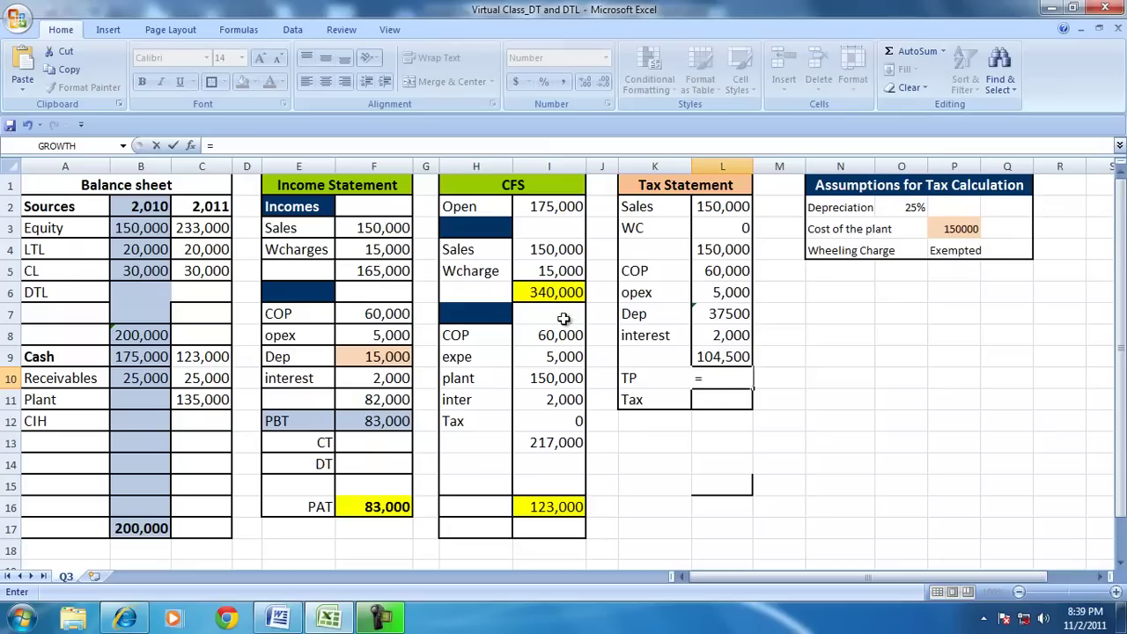
click(733, 250)
text(-)
click(727, 357)
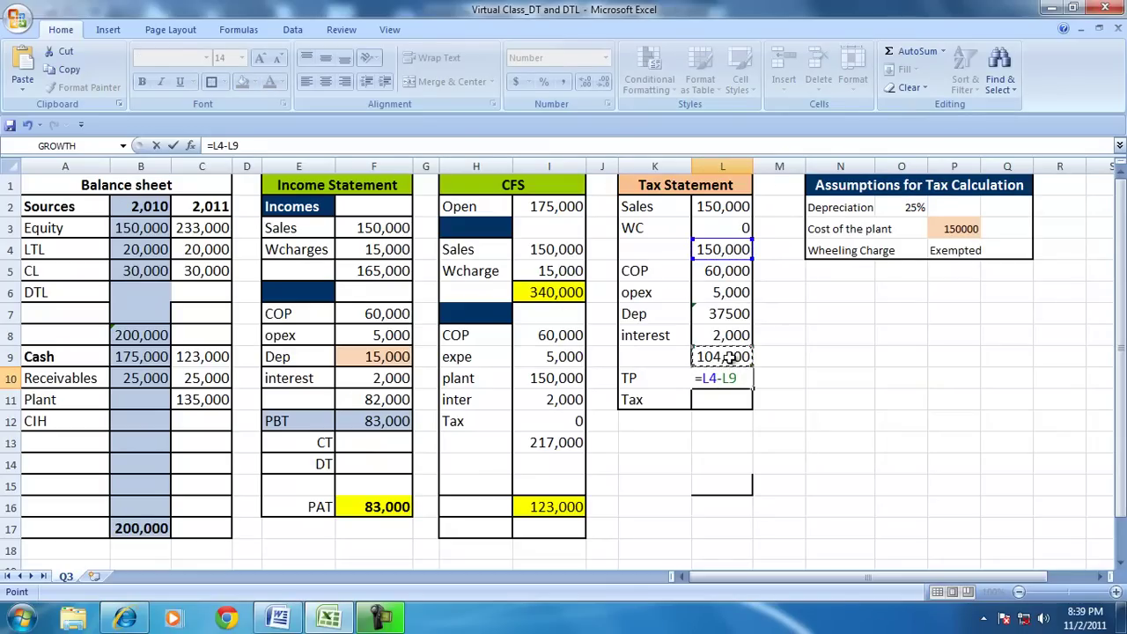
key(Return)
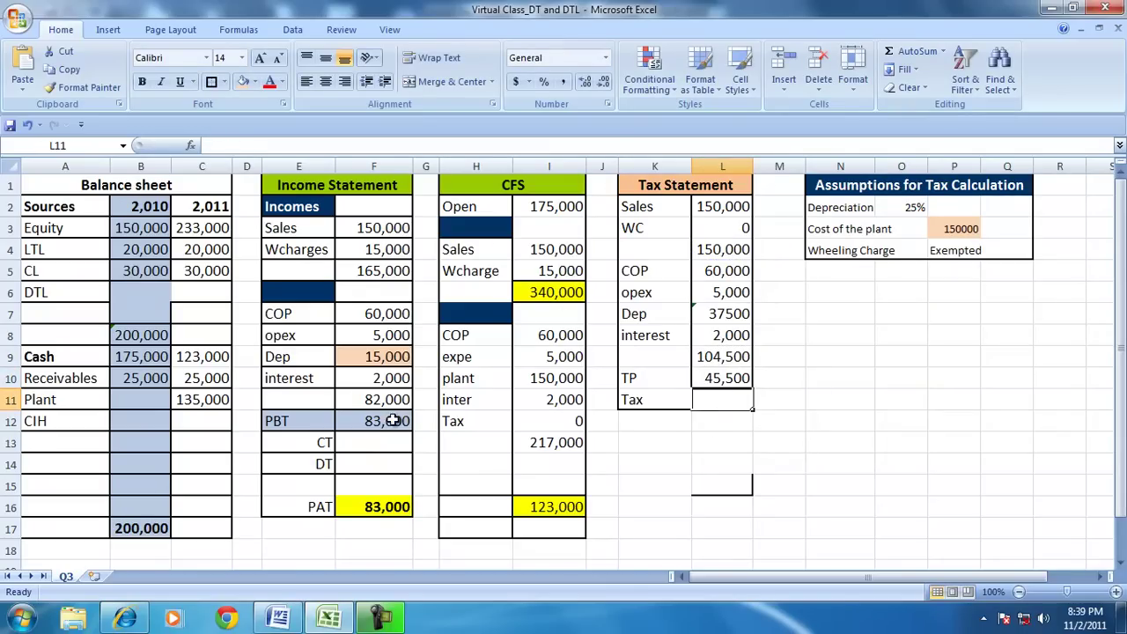
Copy the formatting of the Income Statement's PBT row onto the Tax Statement's TP row, K10:L10.
drag(304, 421, 372, 420)
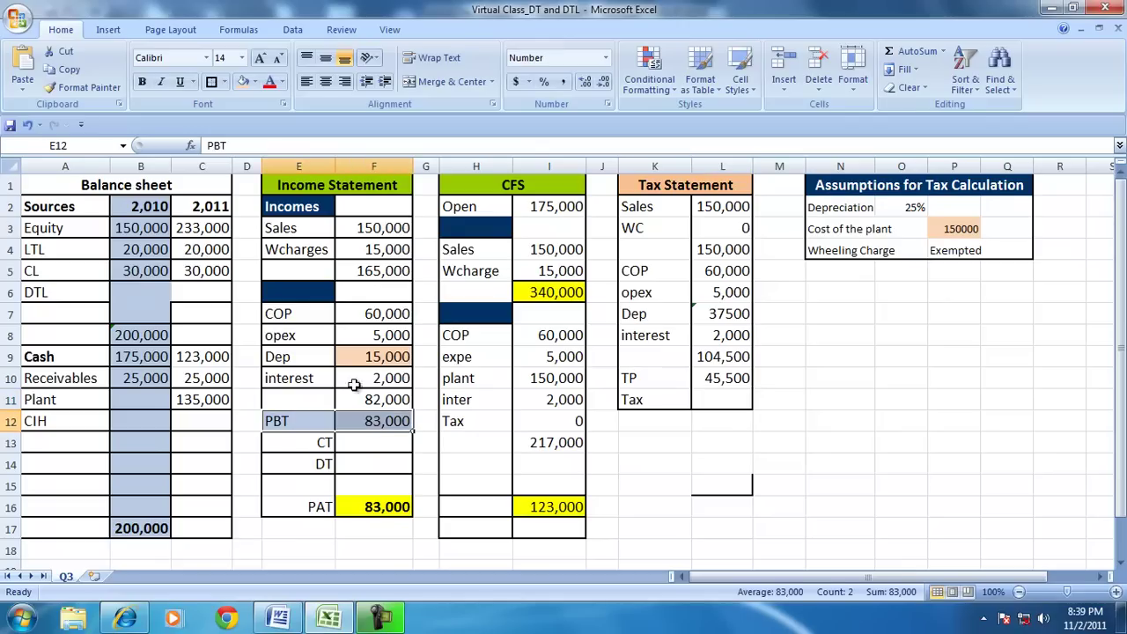
click(84, 87)
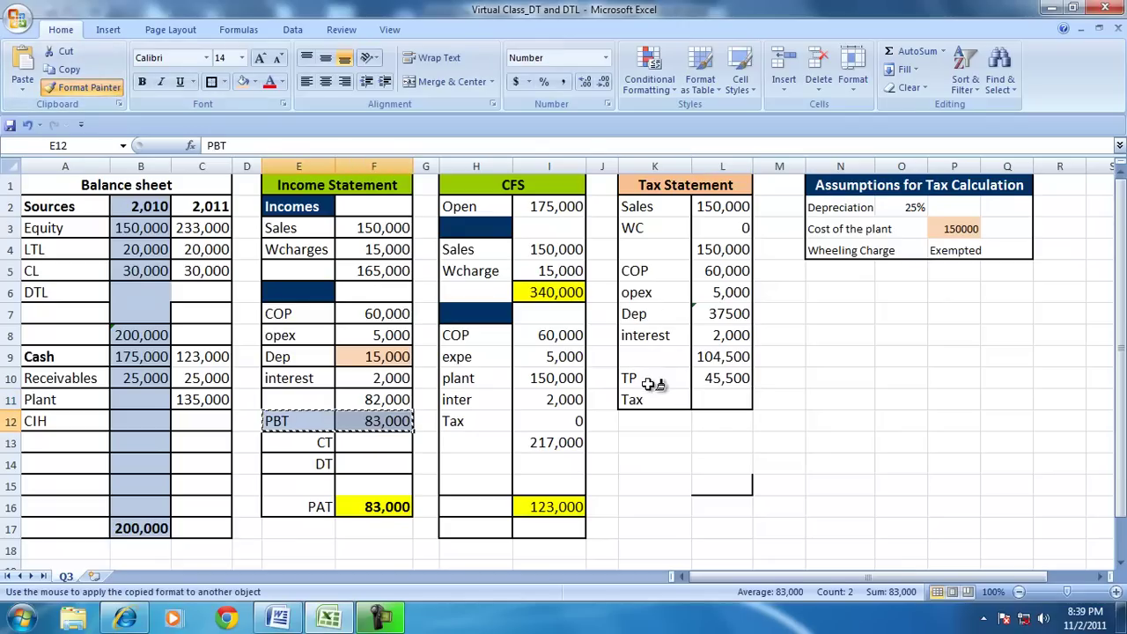
drag(650, 380, 724, 378)
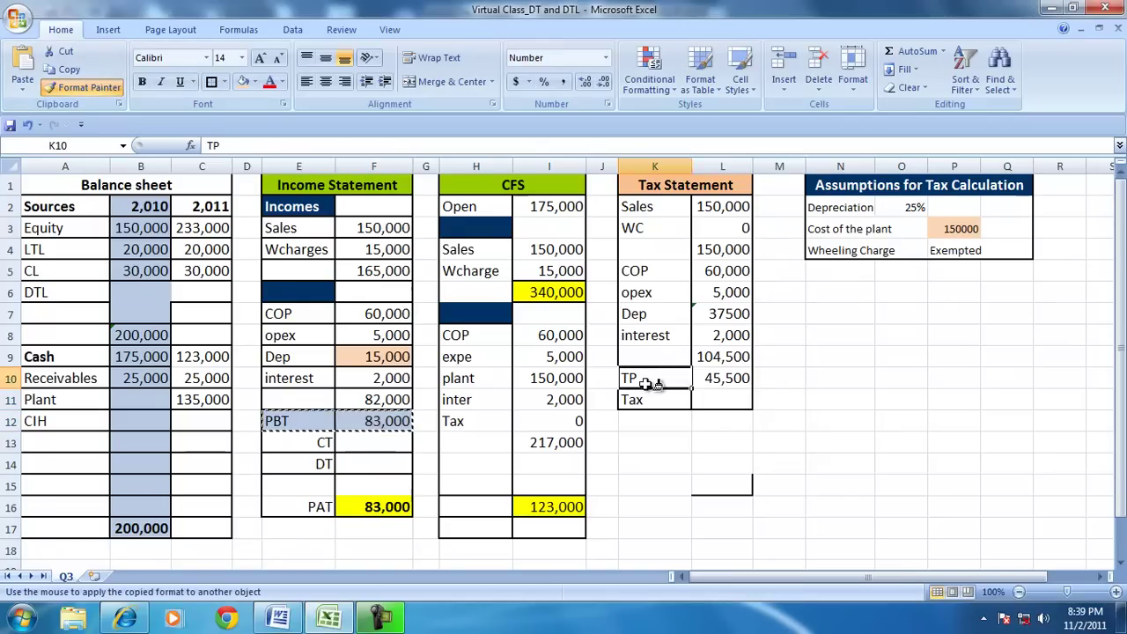
click(956, 445)
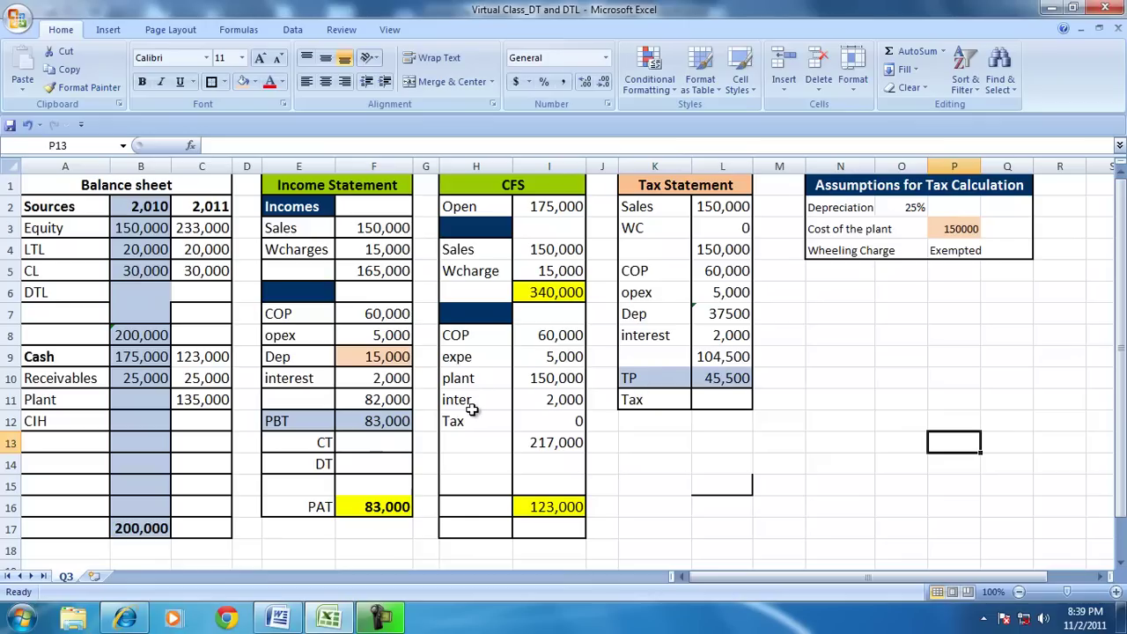
click(319, 421)
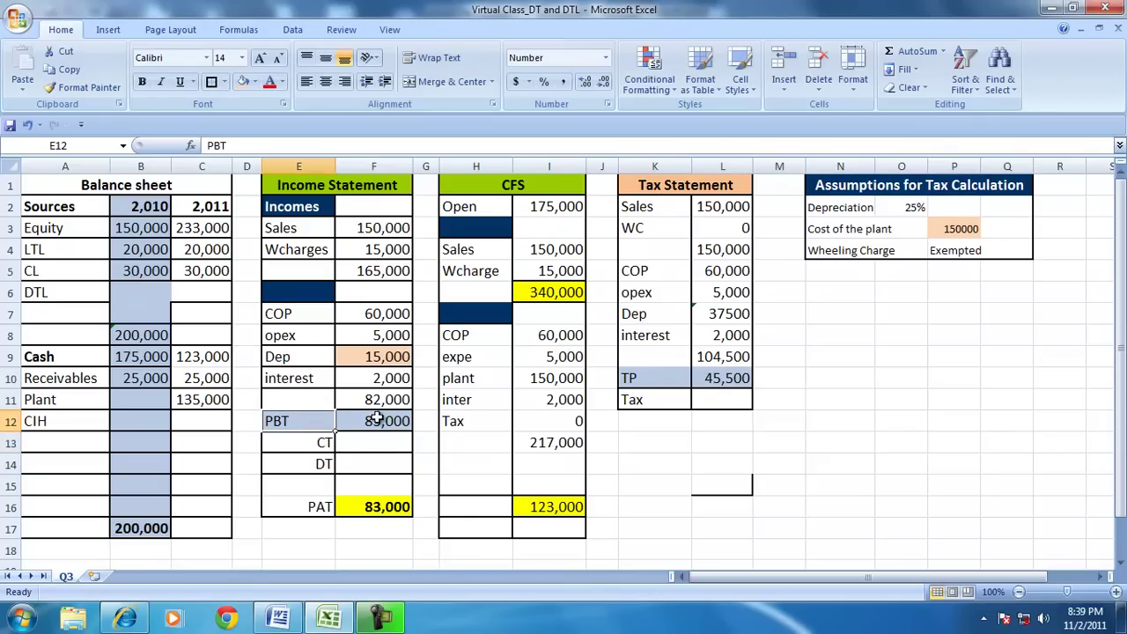
Calculate the Tax Statement's tax in L11 as 30% of the taxable profit with =L10*0.3.
click(666, 378)
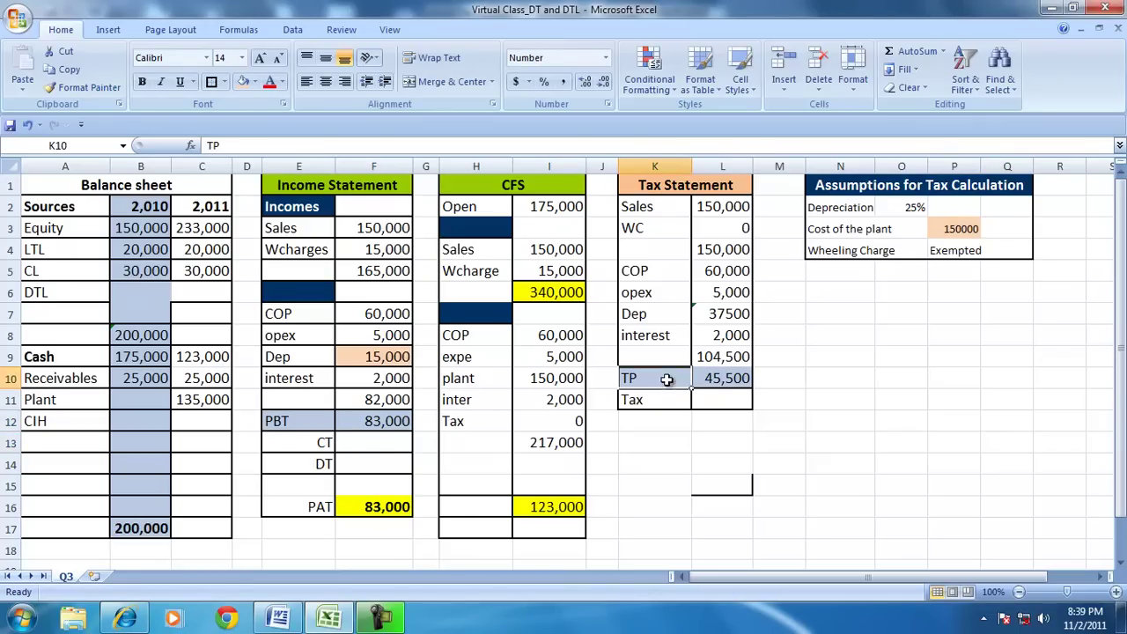
click(745, 378)
click(733, 400)
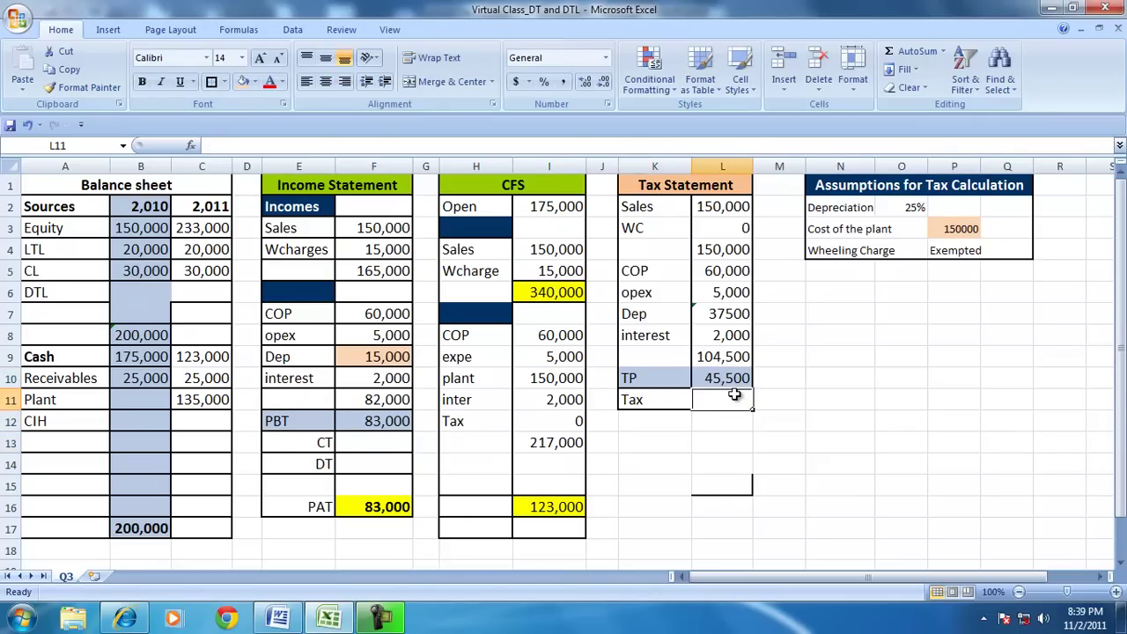
text(=)
key(Up)
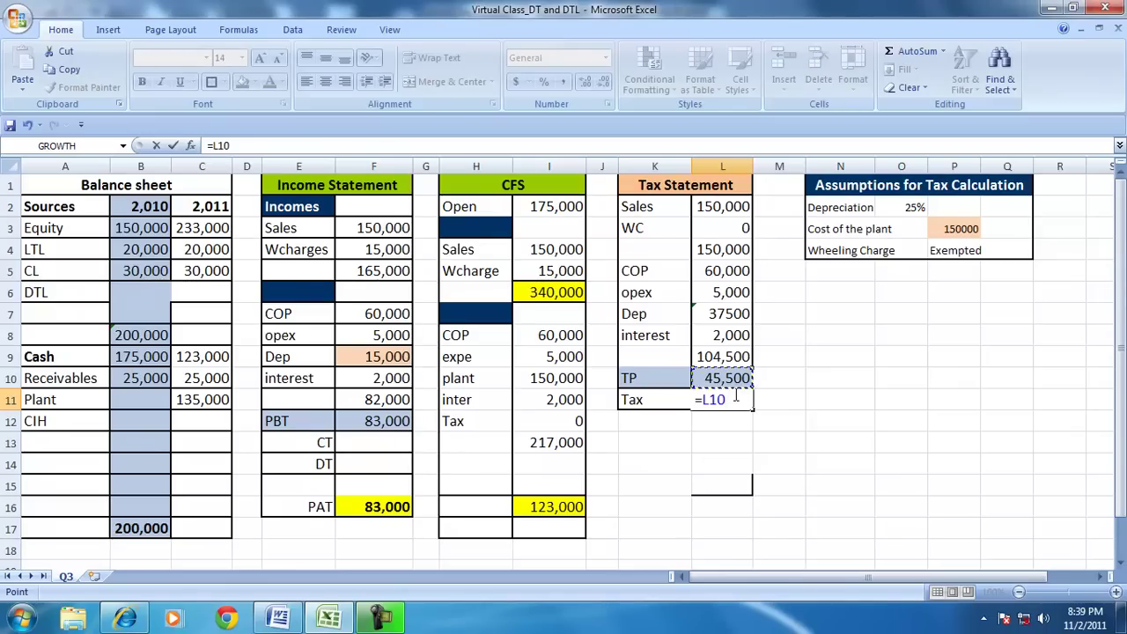
key(Return)
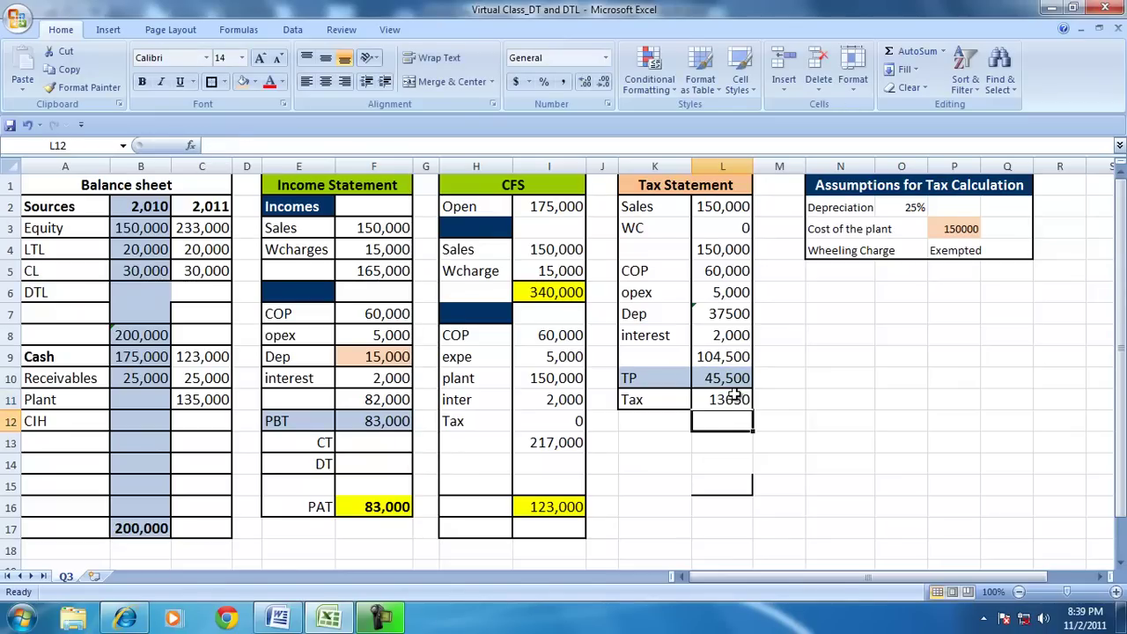
click(731, 396)
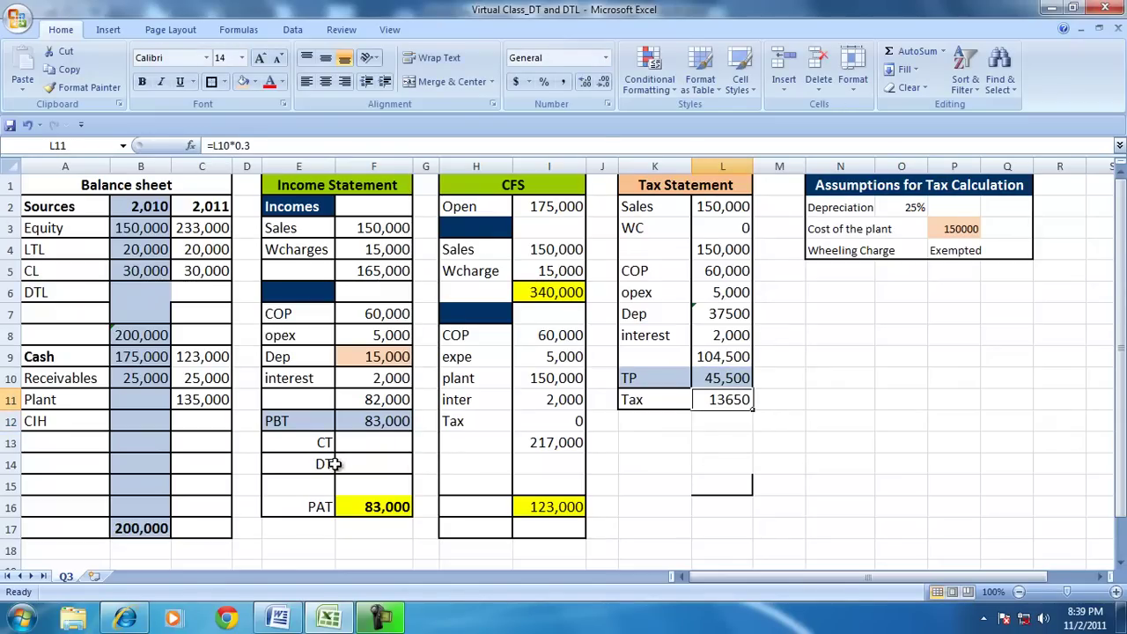
Link the Income Statement's current tax (CT) in F13 to the Tax Statement's tax with =L11.
click(383, 443)
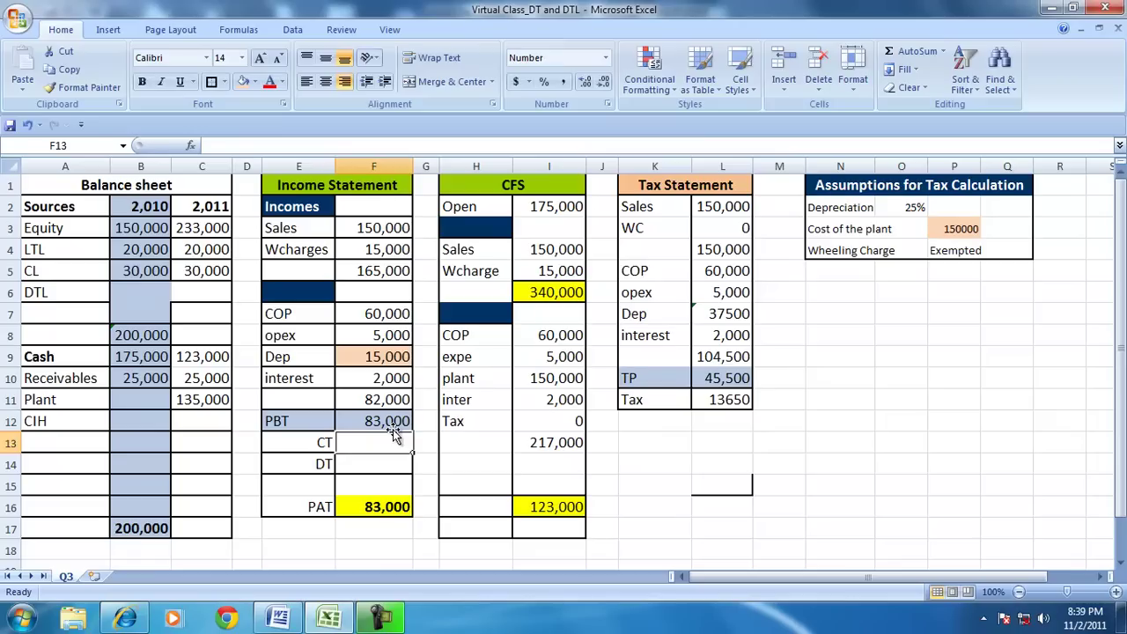
text(=)
click(717, 401)
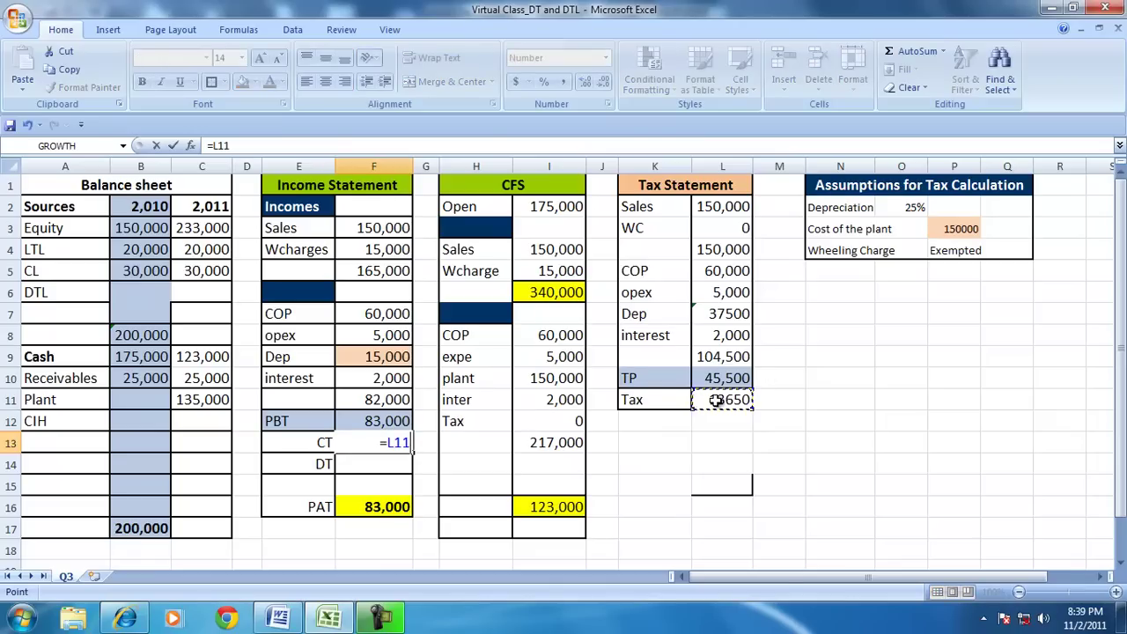
key(Return)
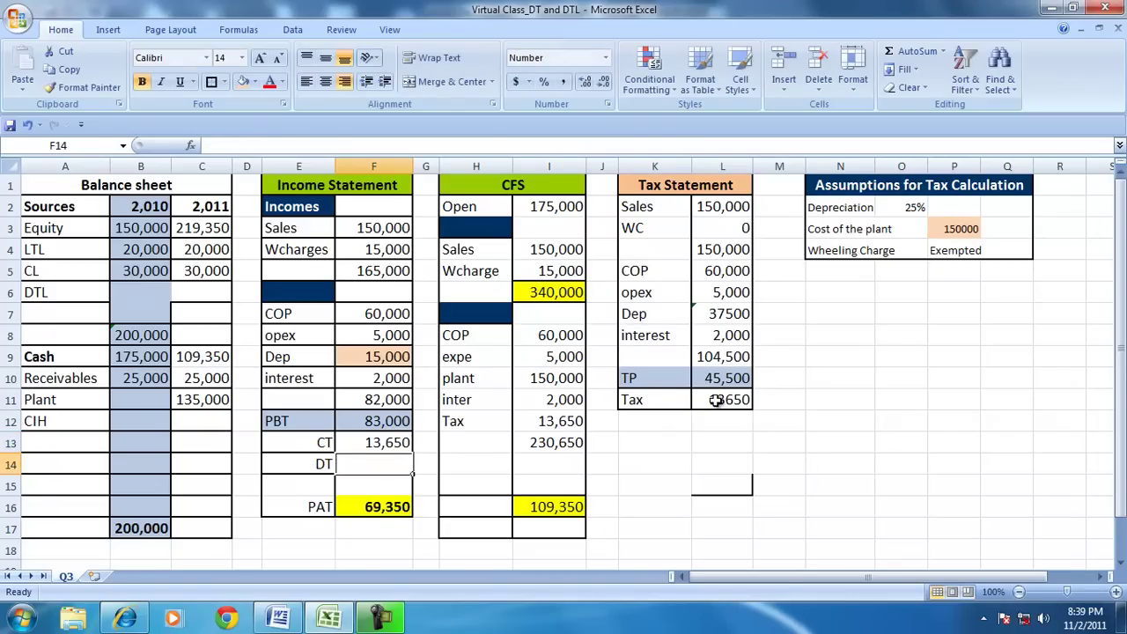
Trace two levels of precedents for the CFS tax amount in I12, and remove the arrows.
click(562, 419)
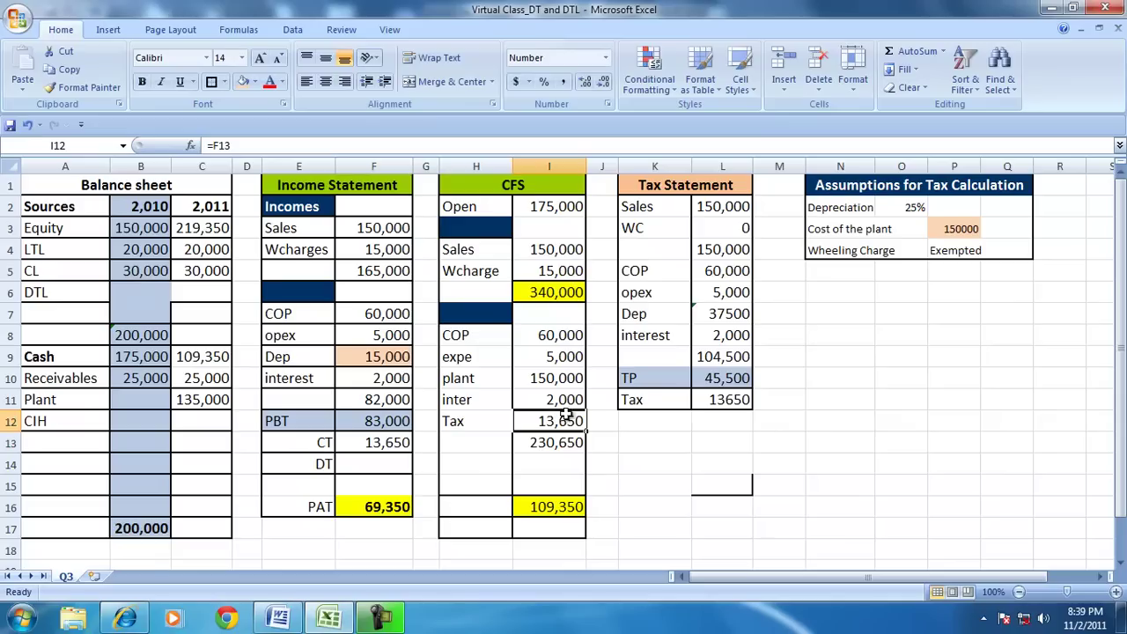
click(218, 29)
click(636, 51)
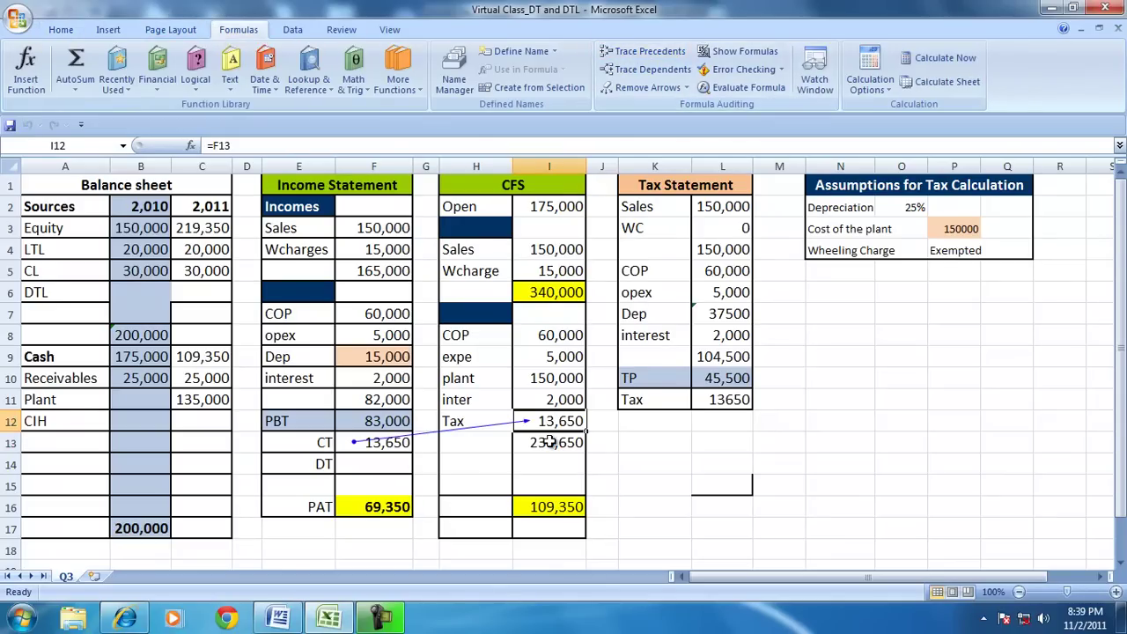
click(633, 50)
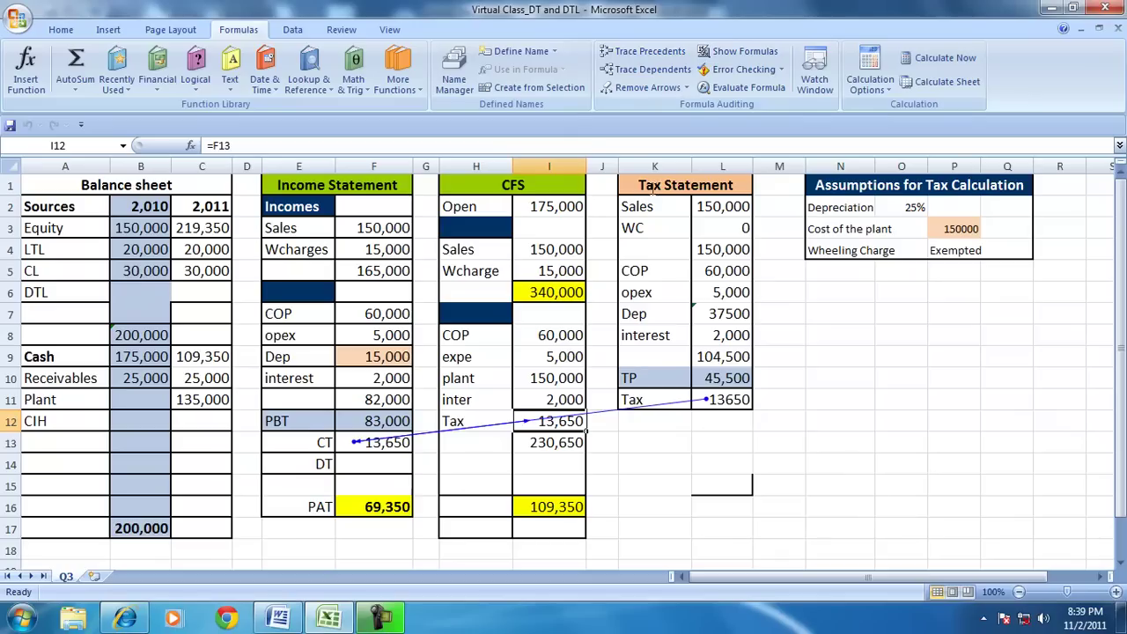
click(636, 87)
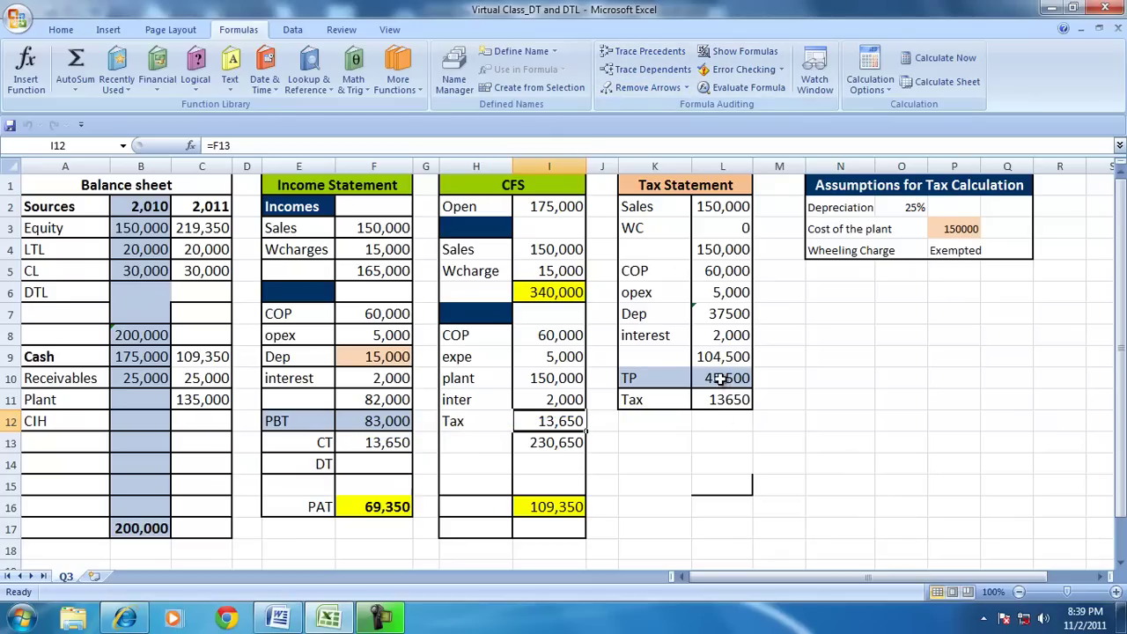
Shade the Tax Statement's WC and Dep rows, K3:L3 and K7:L7, with the light orange fill.
click(392, 425)
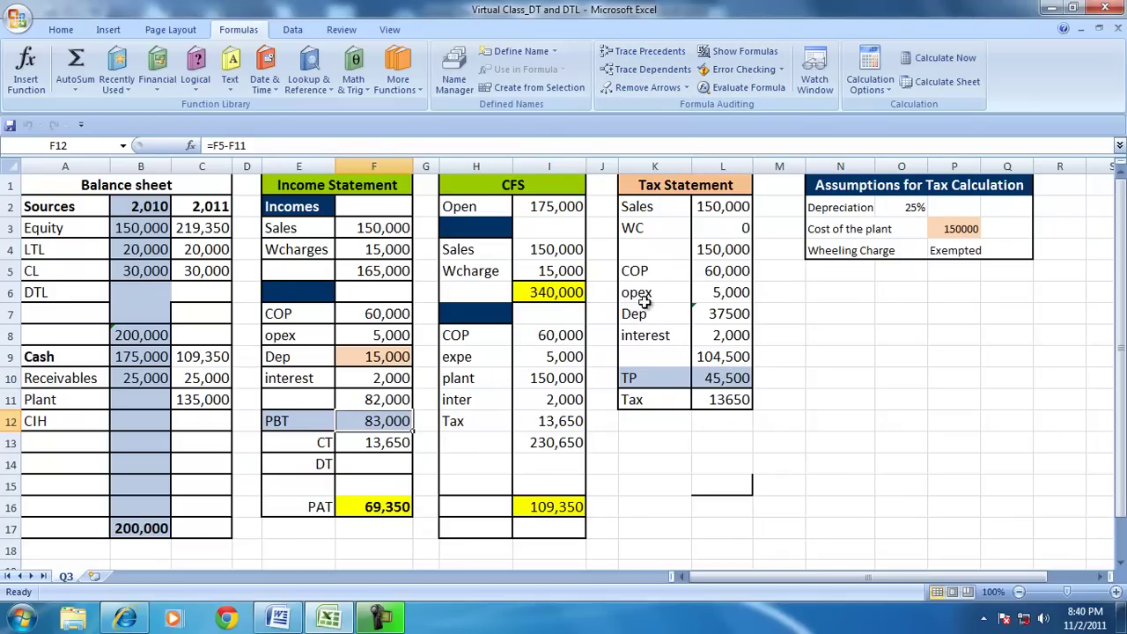
click(722, 229)
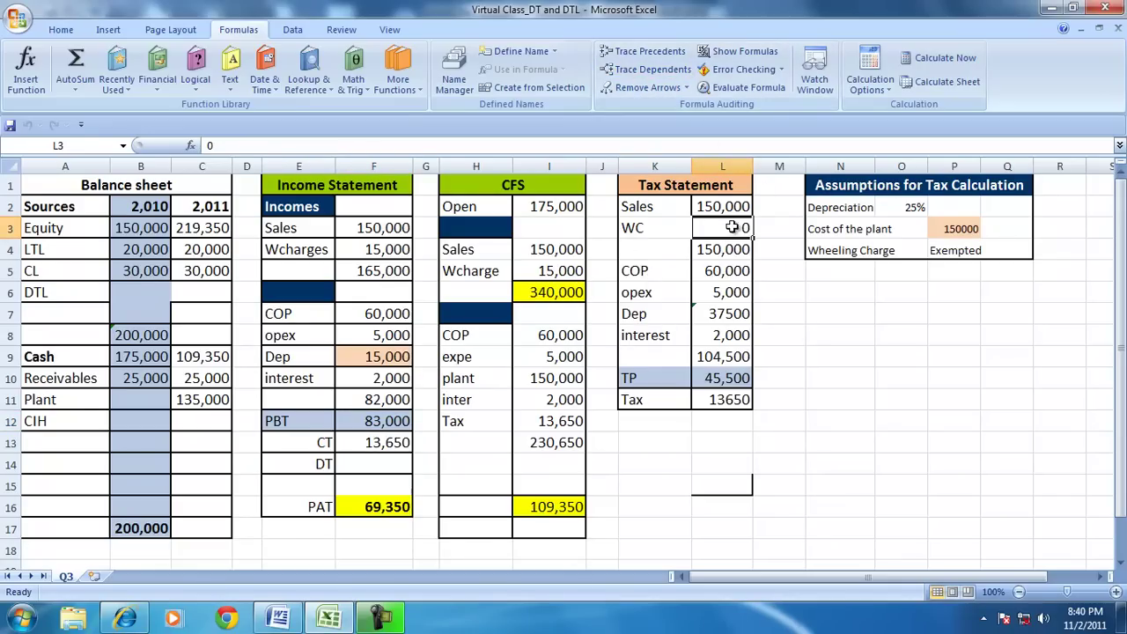
drag(647, 227, 722, 227)
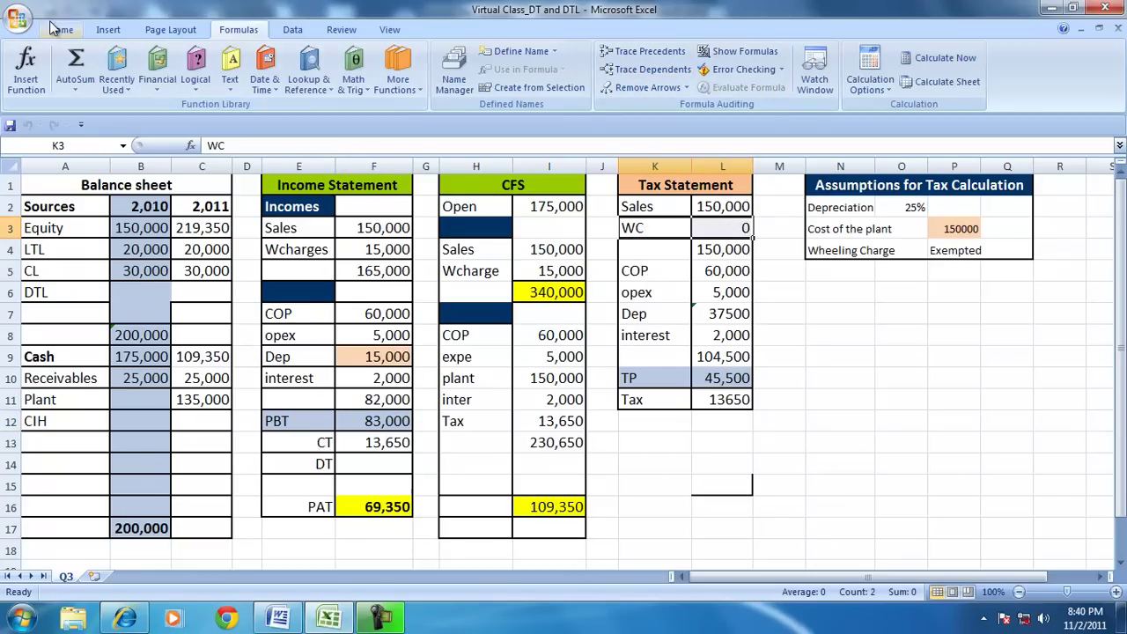
click(61, 29)
click(248, 83)
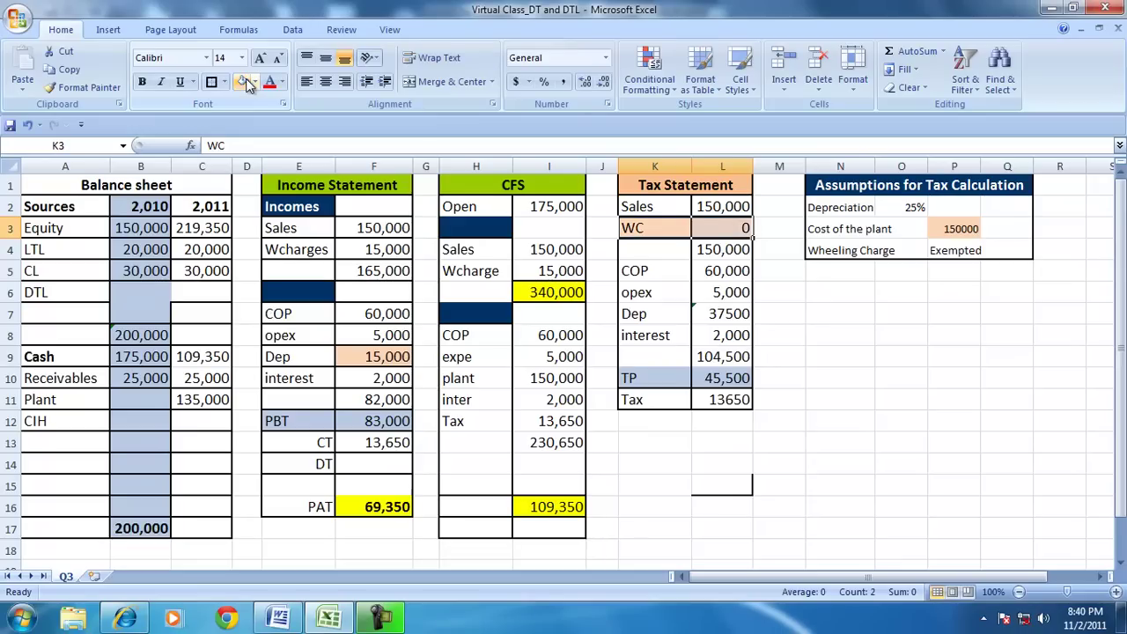
drag(672, 314, 727, 314)
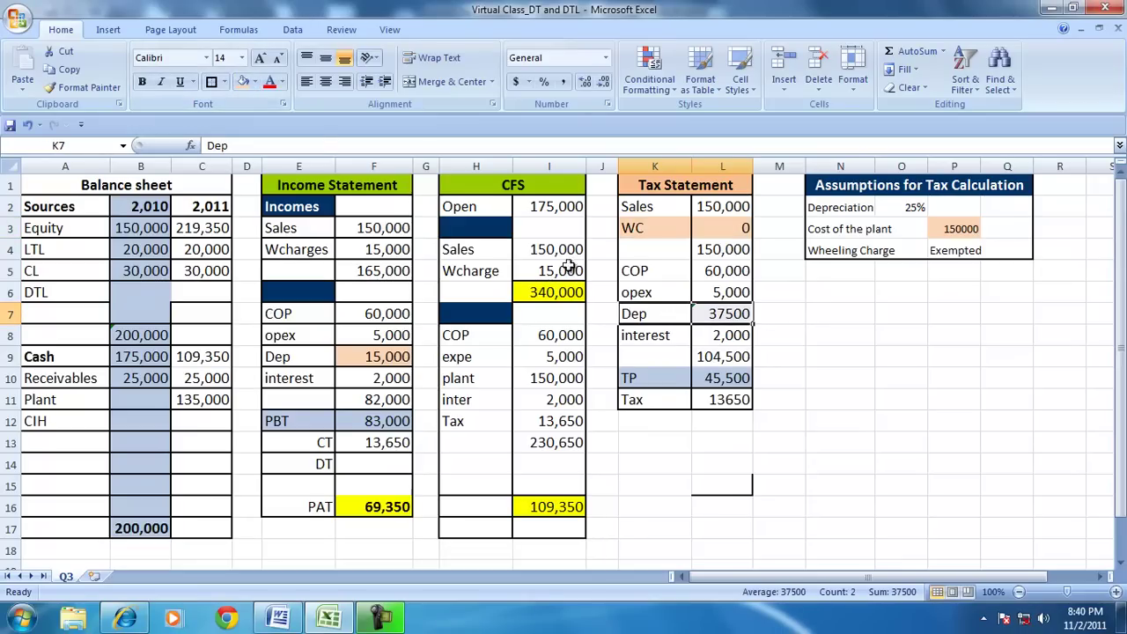
click(244, 81)
Trace the precedents of the depreciation amounts in F9 and L7, and remove the arrows.
click(379, 358)
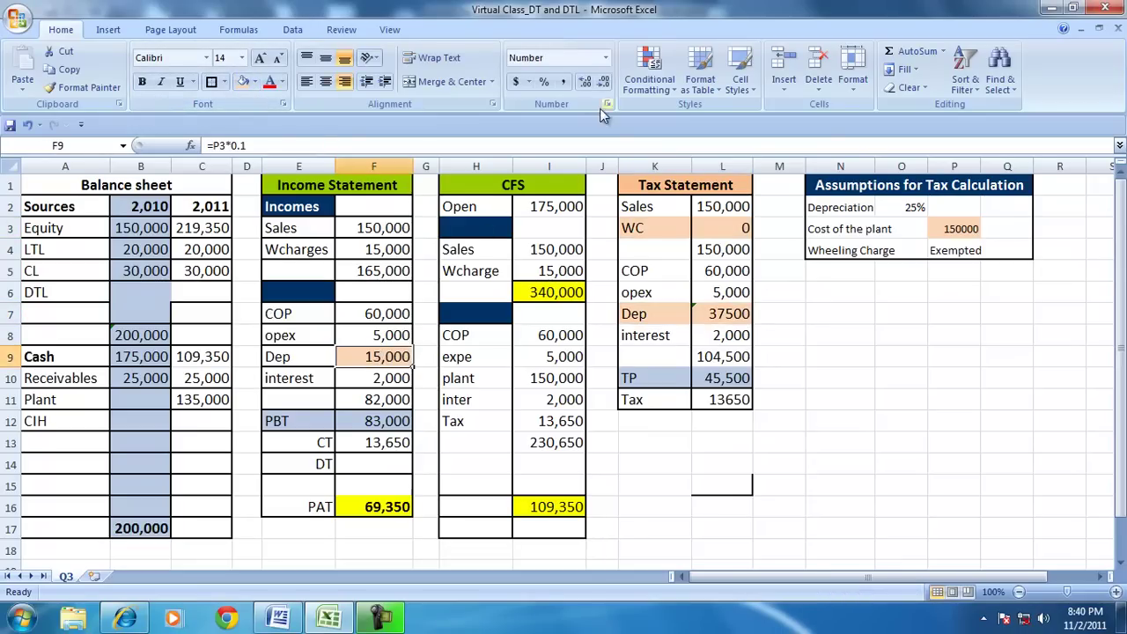
click(231, 31)
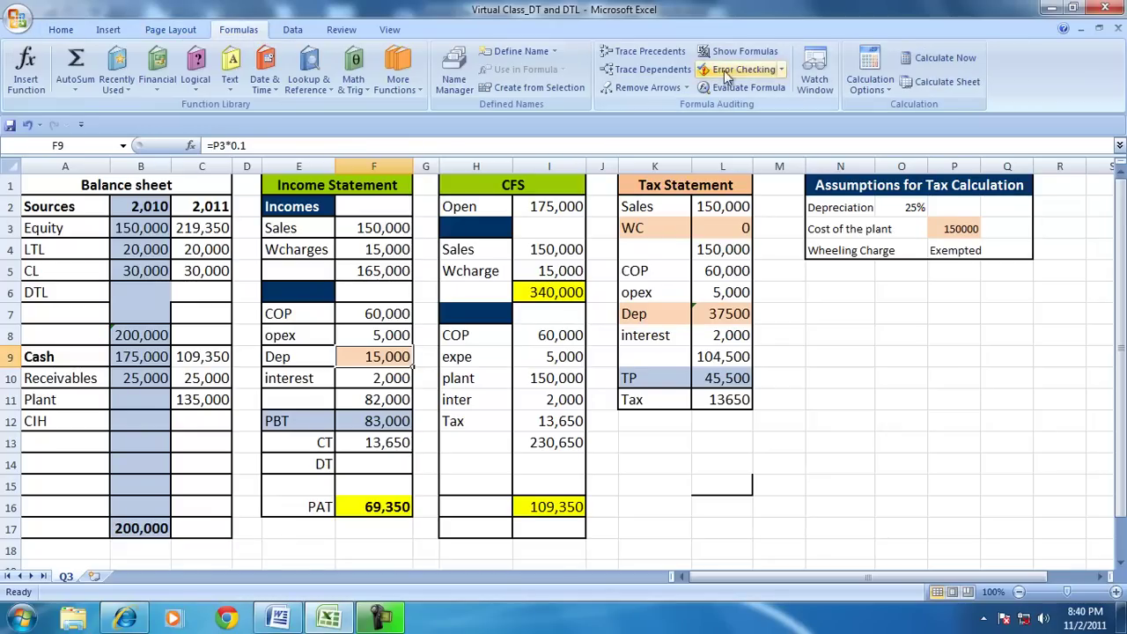
click(641, 51)
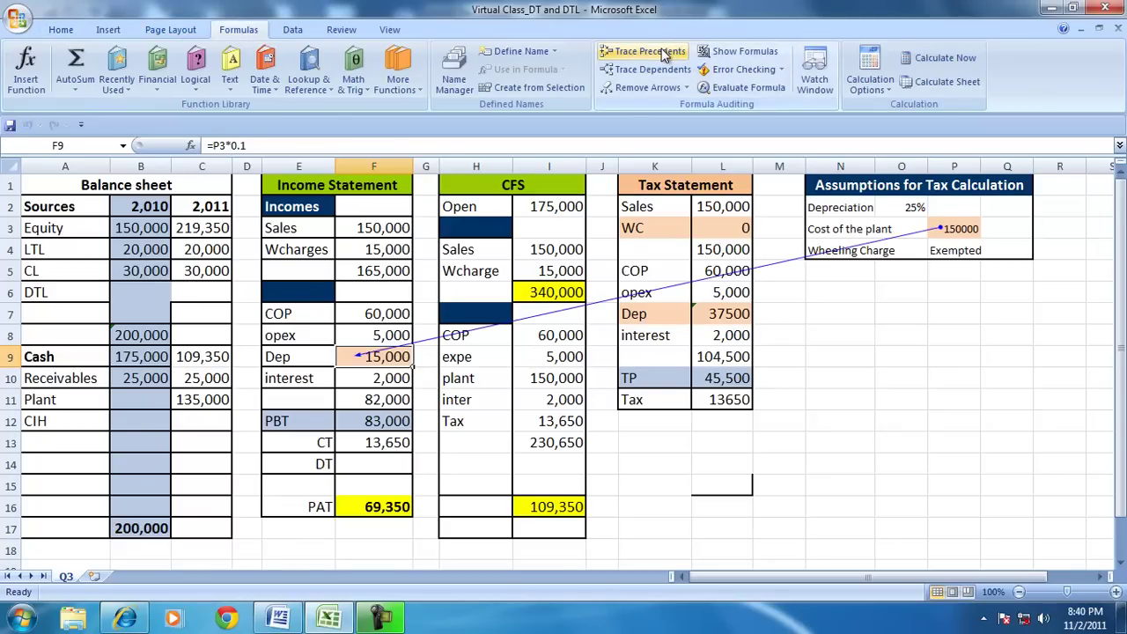
click(710, 316)
click(608, 52)
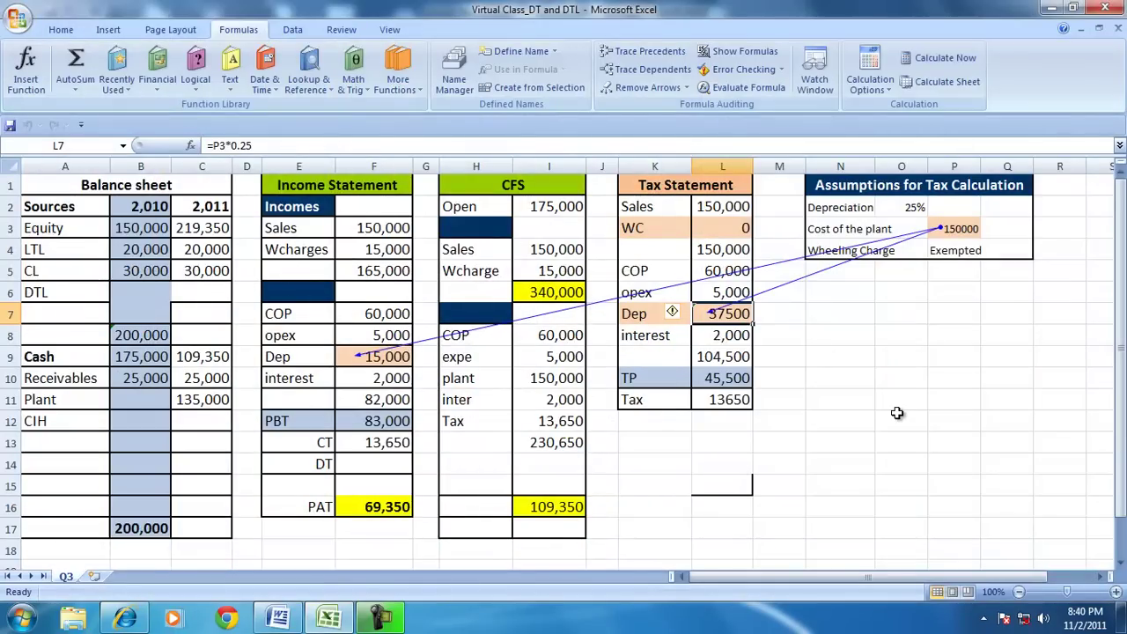
click(636, 87)
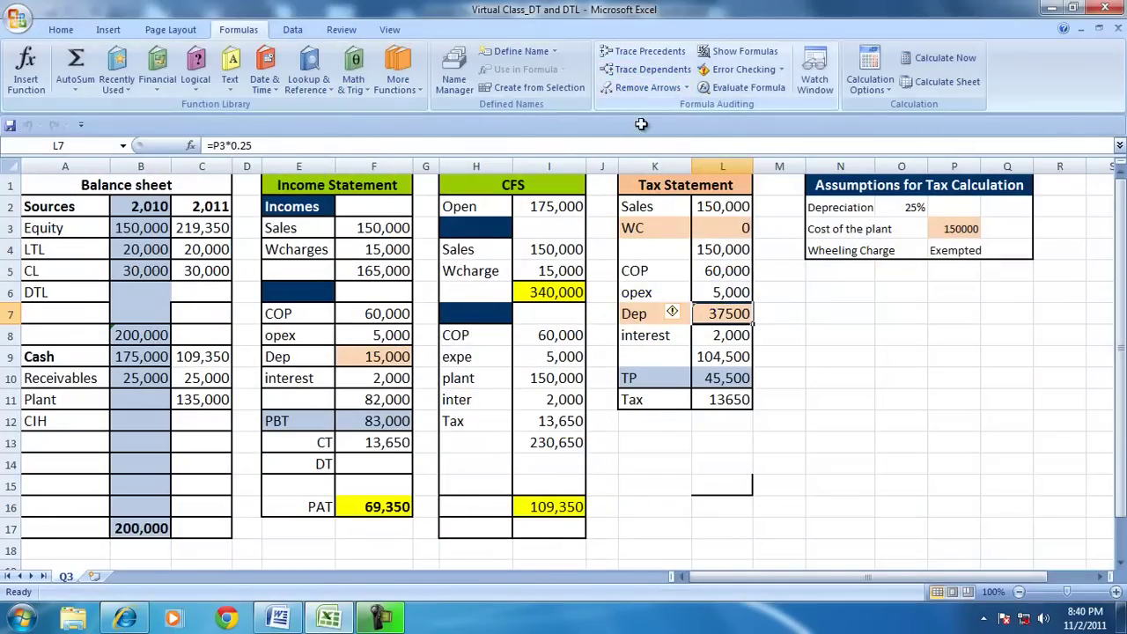
Enter the note "AP is not same TP due" in N6, below the tax assumptions.
click(713, 377)
click(819, 293)
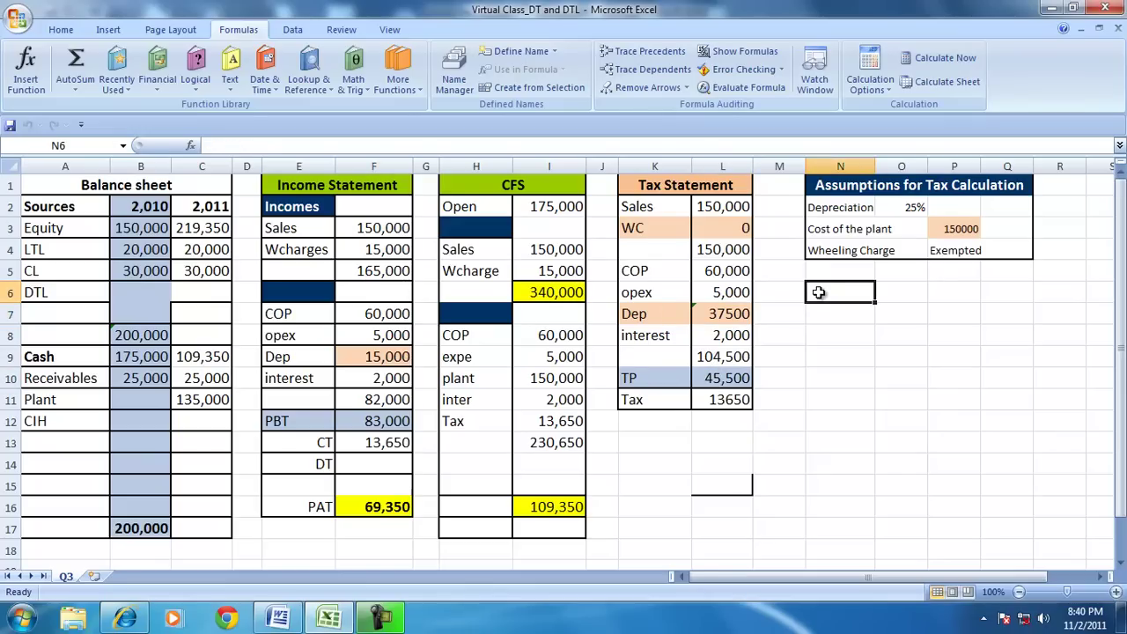
text(AP is not same)
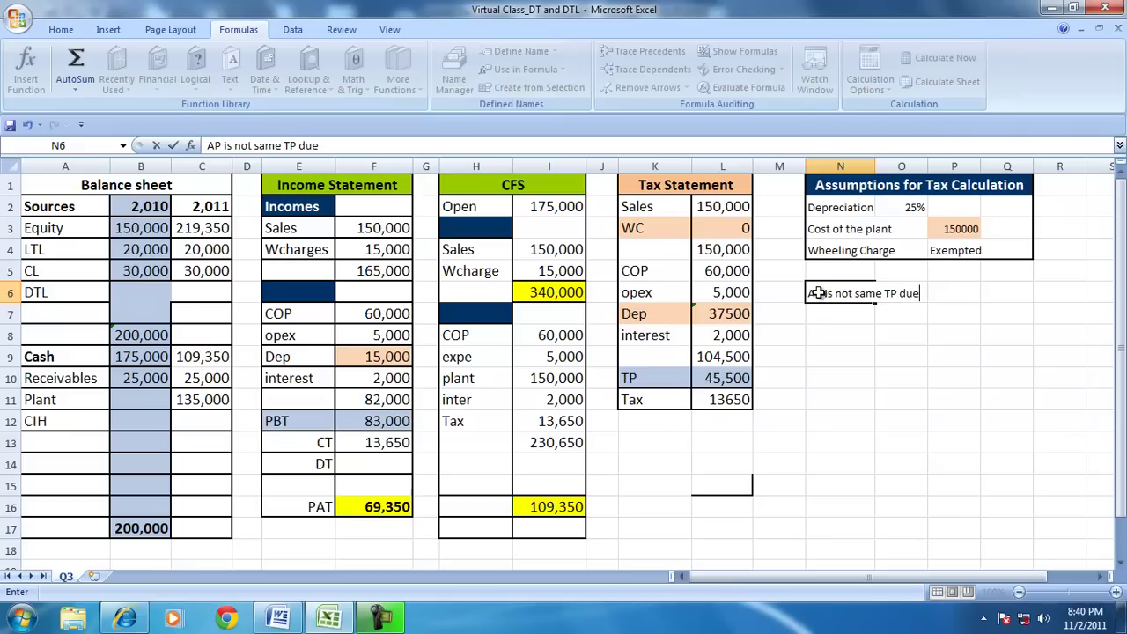
text( TP due)
key(Return)
Enter "Timing difference" in N7 and its cause, "Depreciation", as plain text in P7.
text(Timing differe)
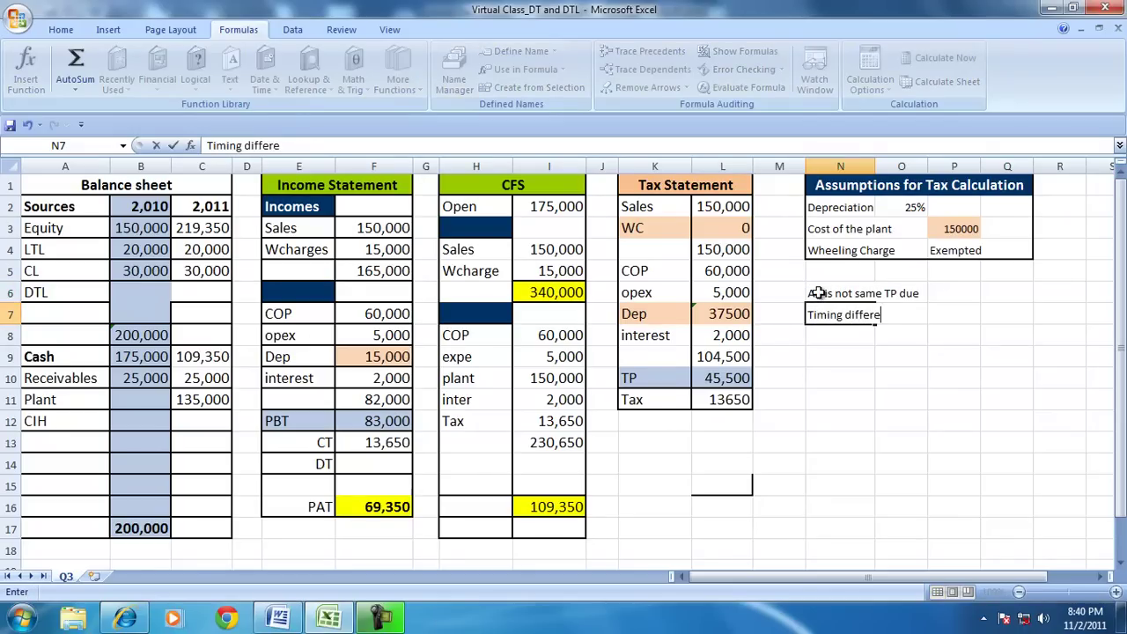
key(Tab)
key(Tab)
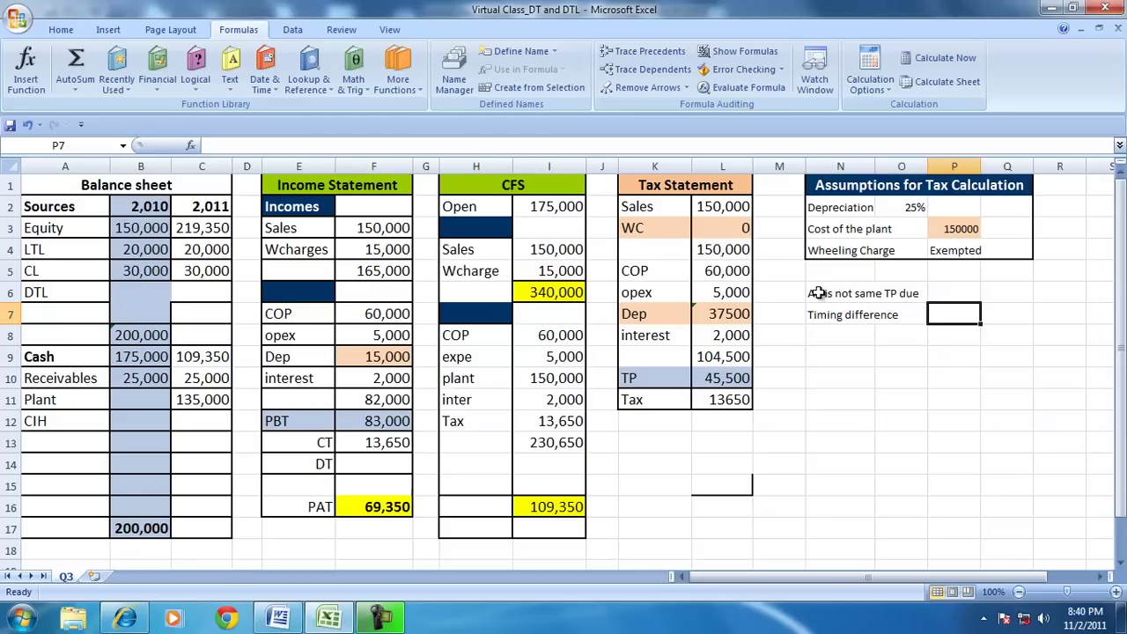
text(=Depreciation)
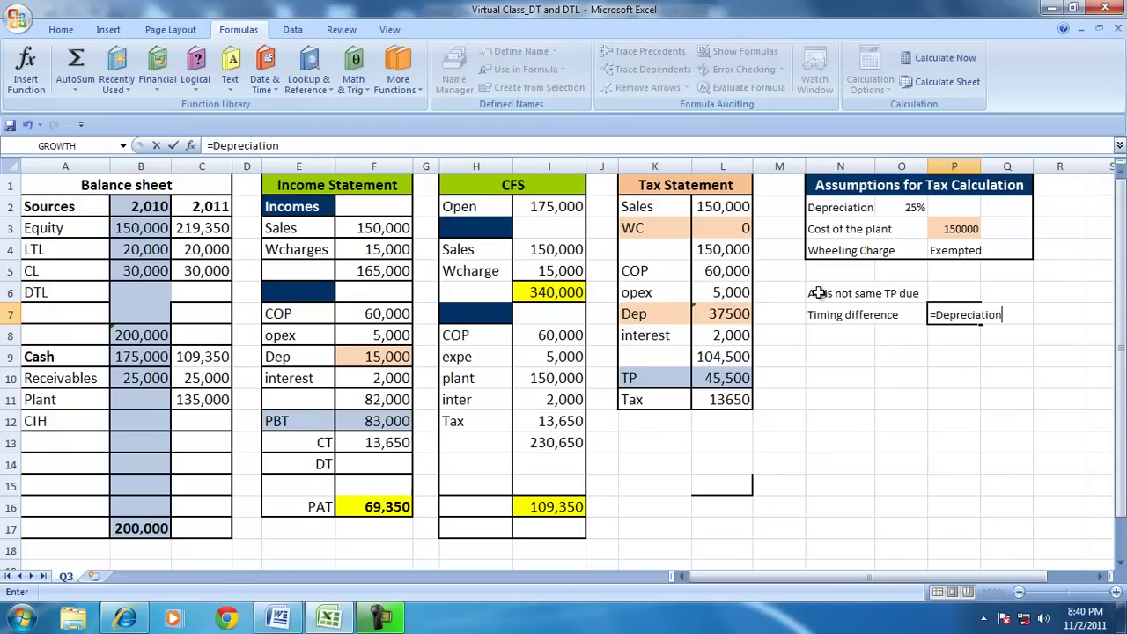
key(Return)
key(Up)
text(Dep)
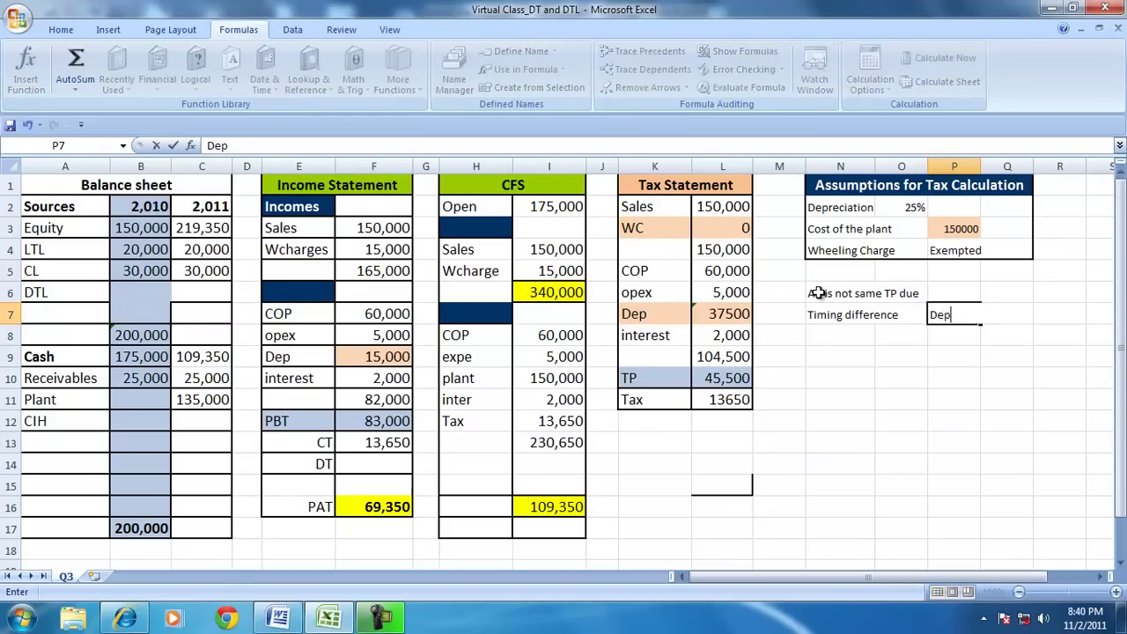
text(reciation)
key(Return)
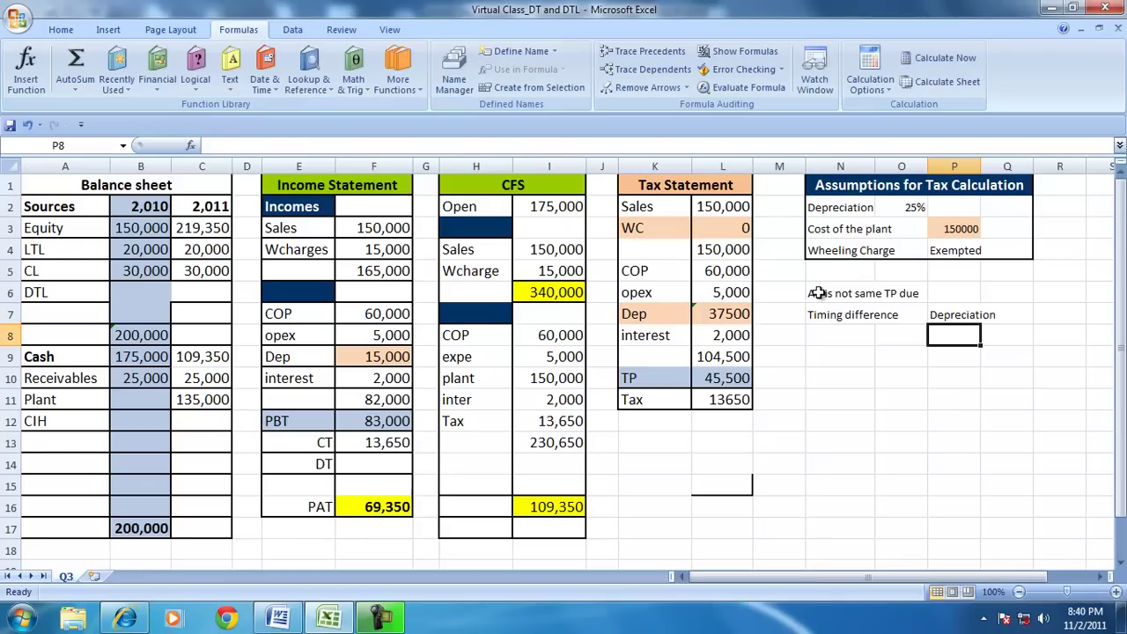
Enter "Permanent Difference" in N8 and its cause, "Wheeling Charges", in P8.
key(Left)
key(Left)
text(PE)
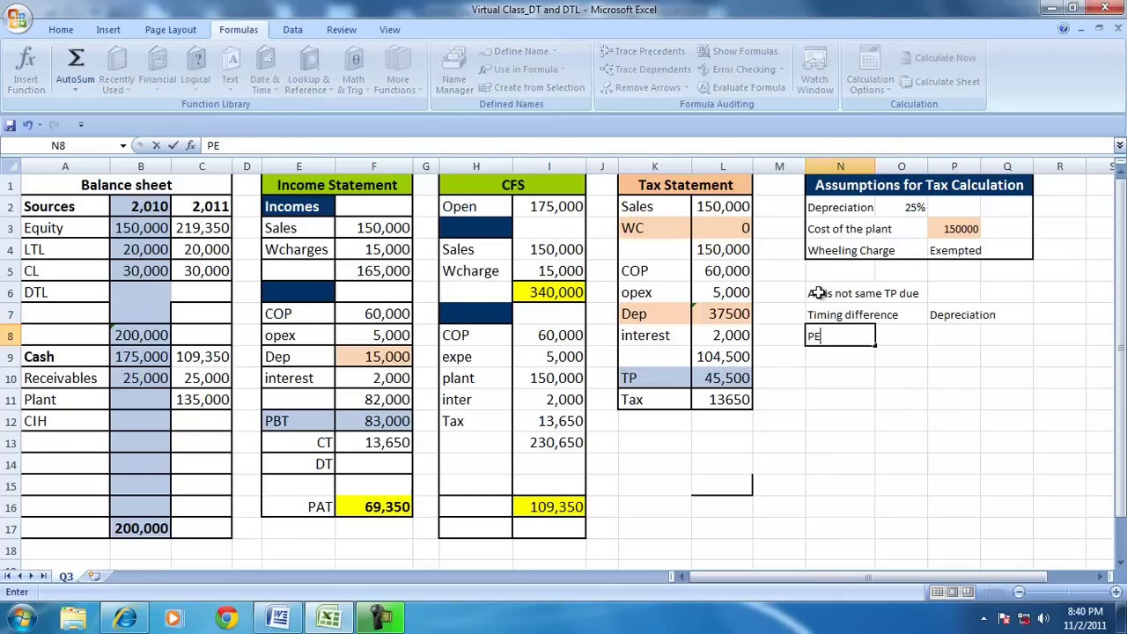
text(rmanent Difference)
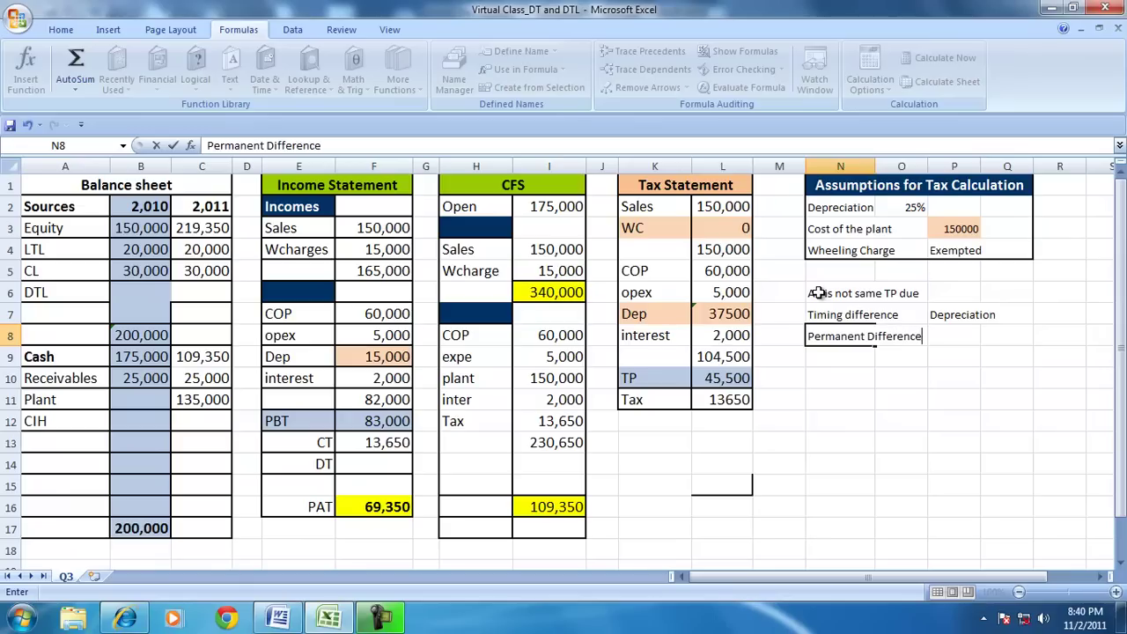
key(Right)
key(Right)
text(W)
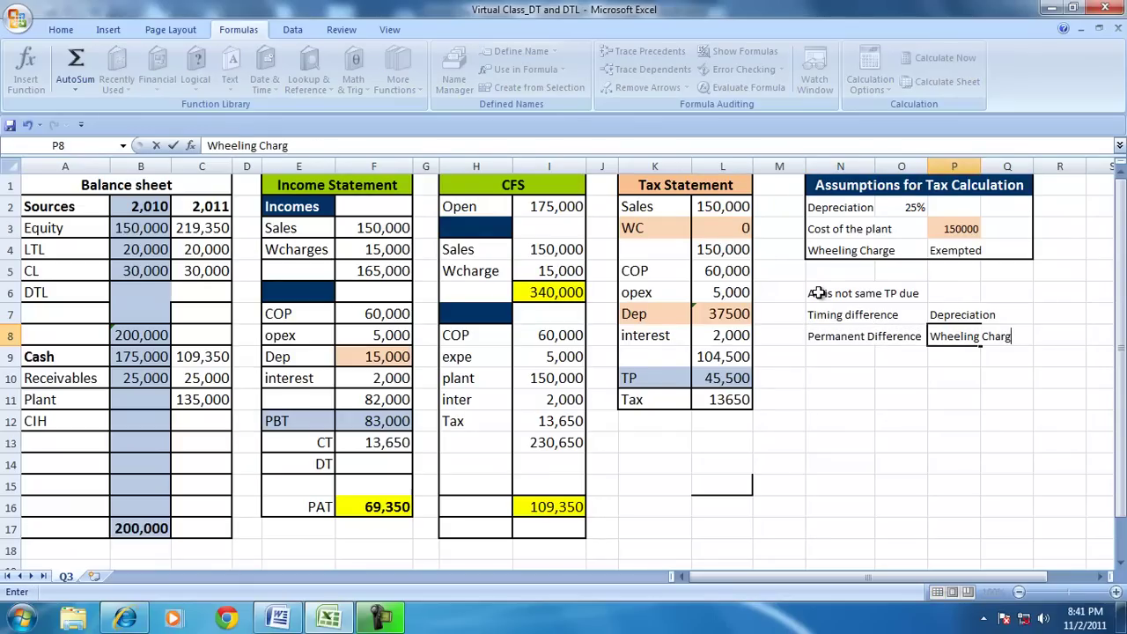
text(heeling Charges)
Calculate the depreciation timing difference in R7 with the formula =L7-F9.
key(Up)
key(Right)
key(Right)
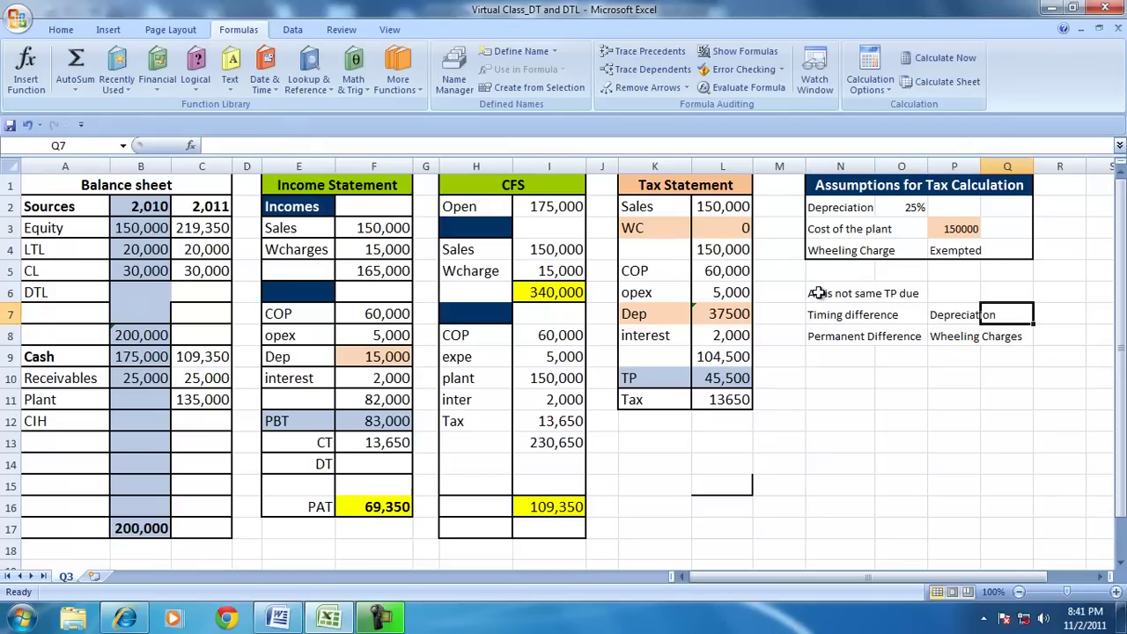
text(=)
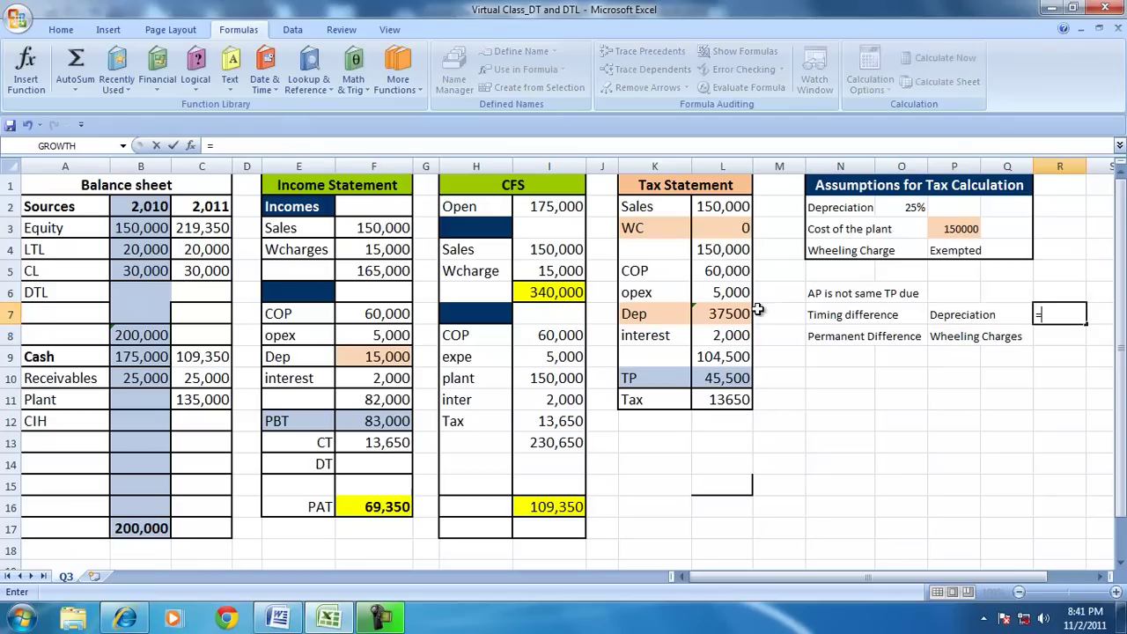
click(724, 319)
text(-)
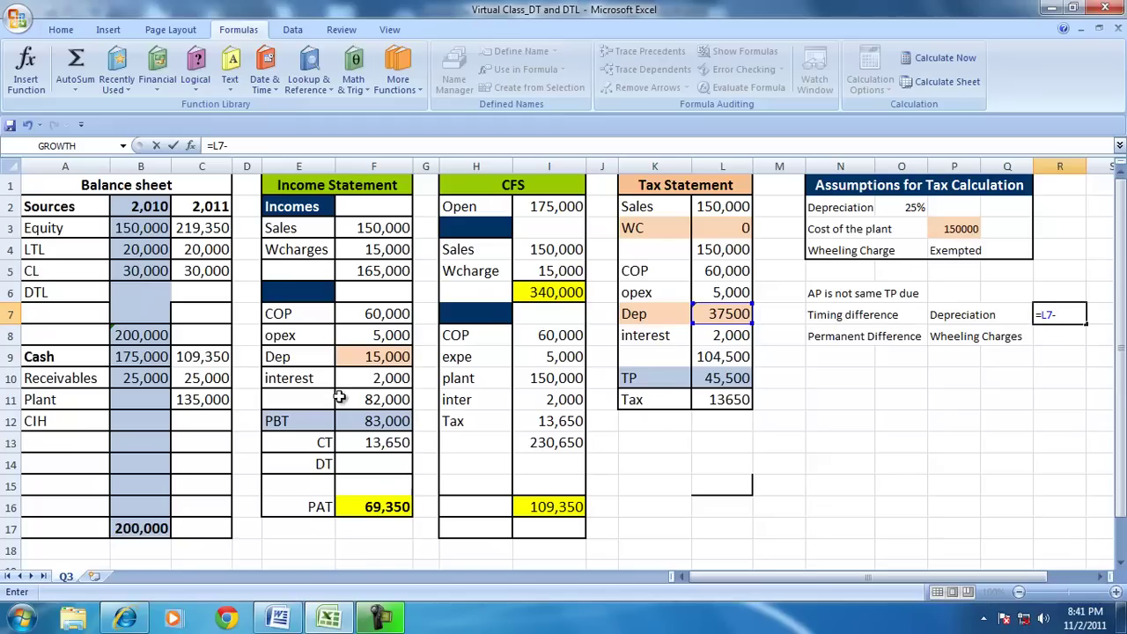
click(363, 358)
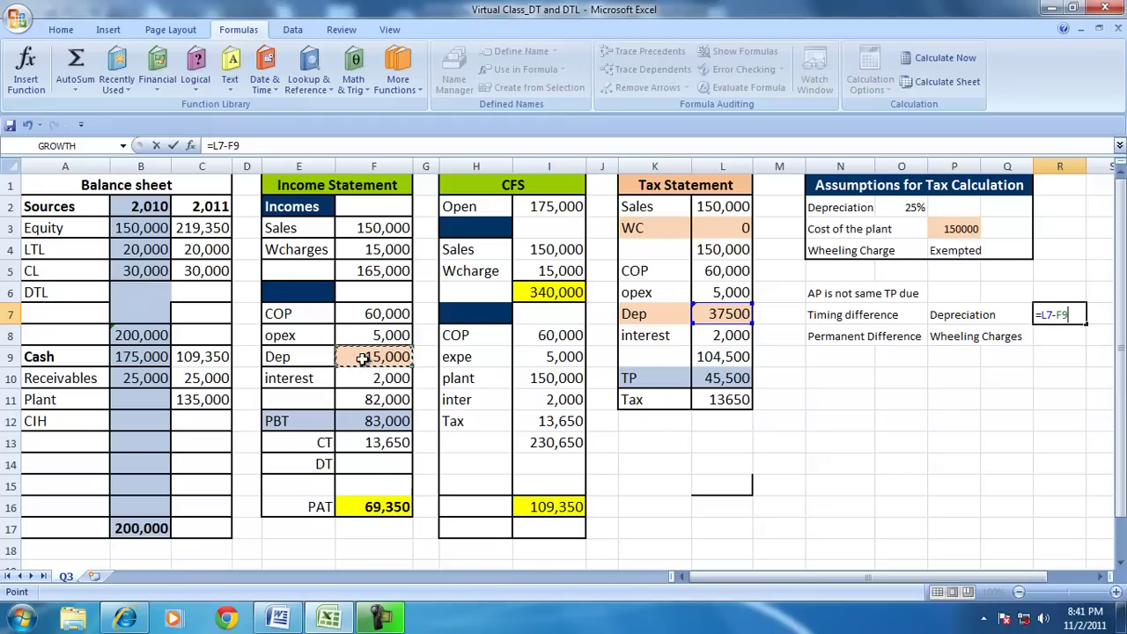
key(Return)
Calculate the wheeling charges permanent difference in R8 with the formula =L3-F4.
text(=)
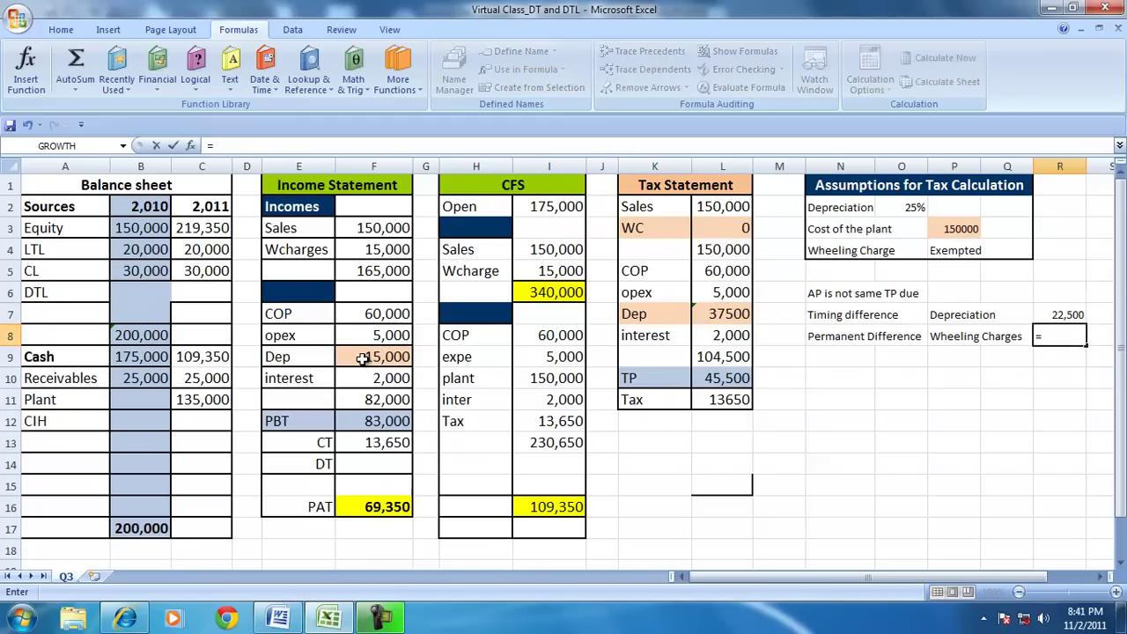
click(709, 225)
text(-)
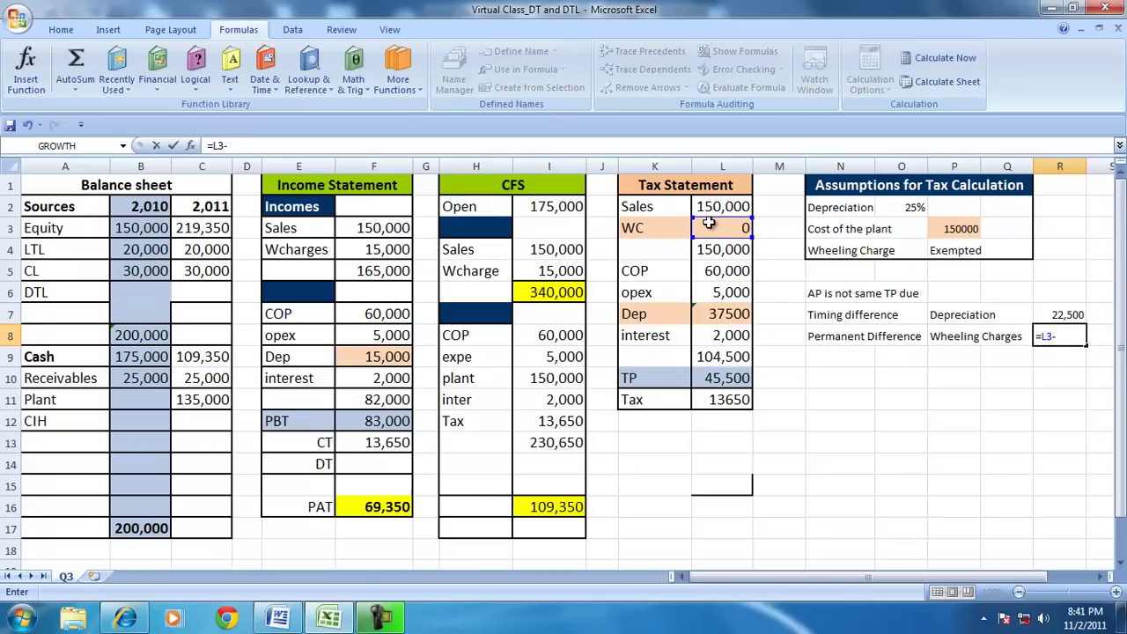
click(375, 250)
key(Return)
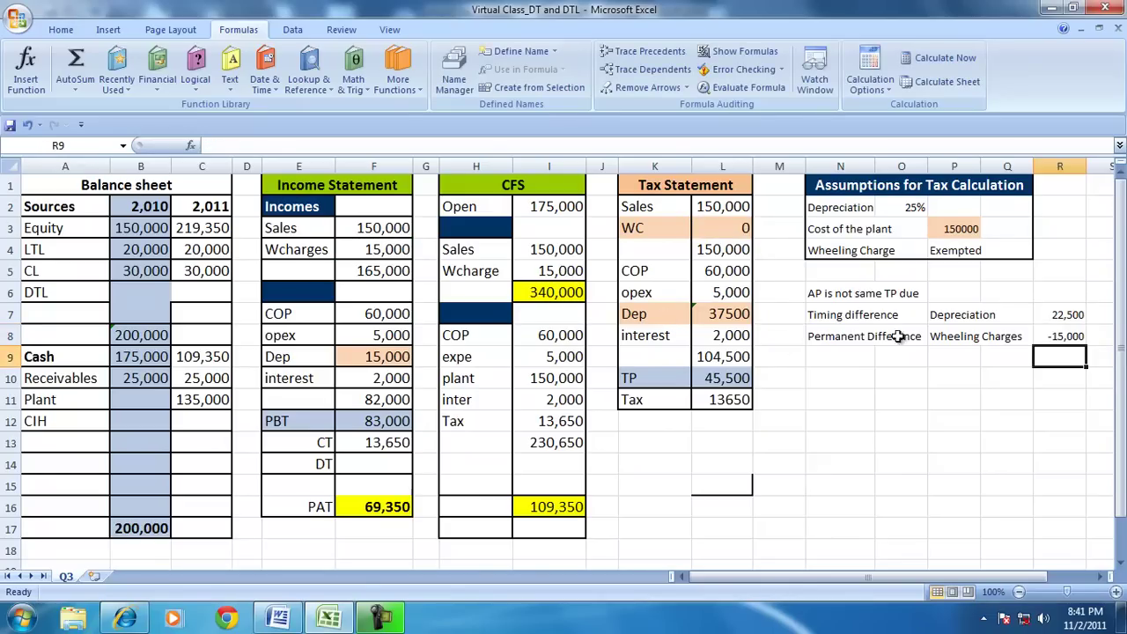
Fill the note heading across N6:R6 with light orange, and merge and center it.
drag(814, 294, 1057, 294)
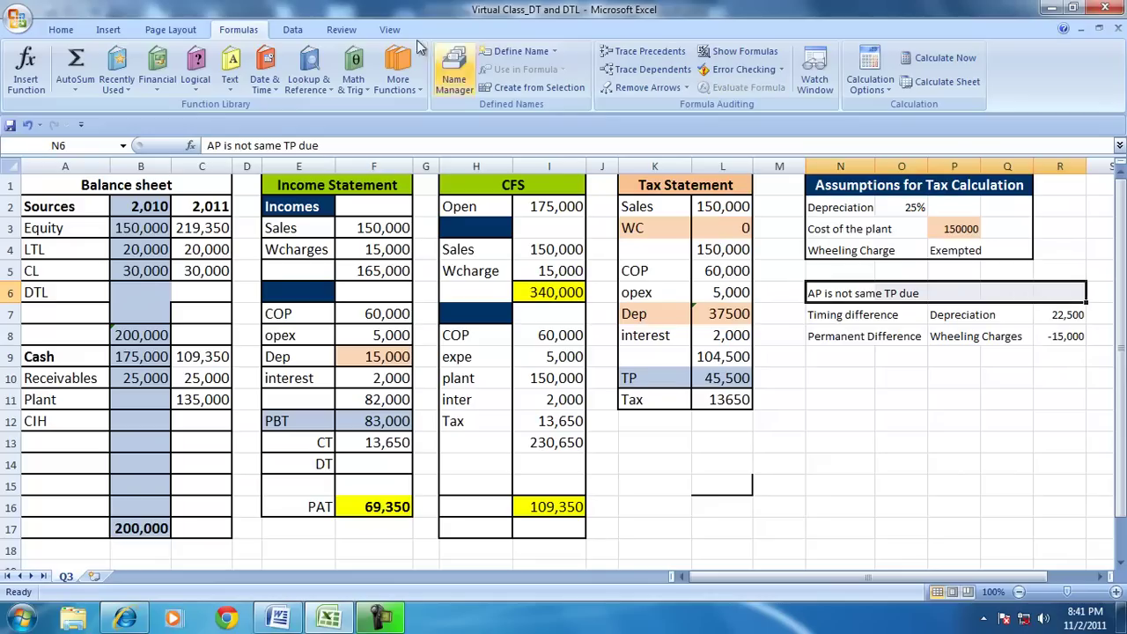
click(61, 30)
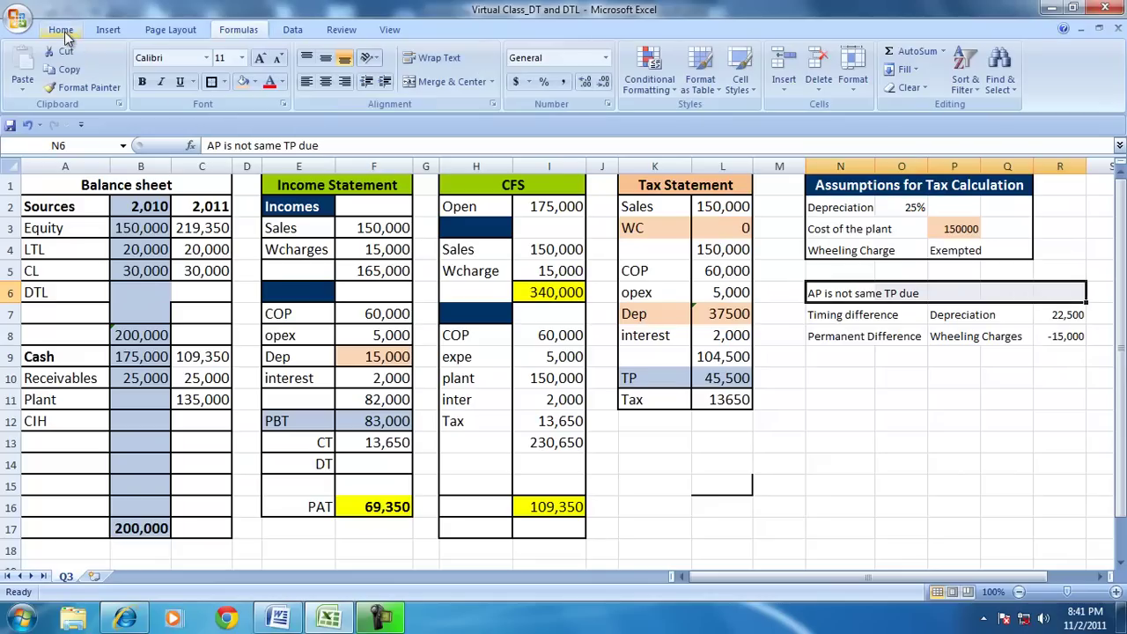
click(246, 84)
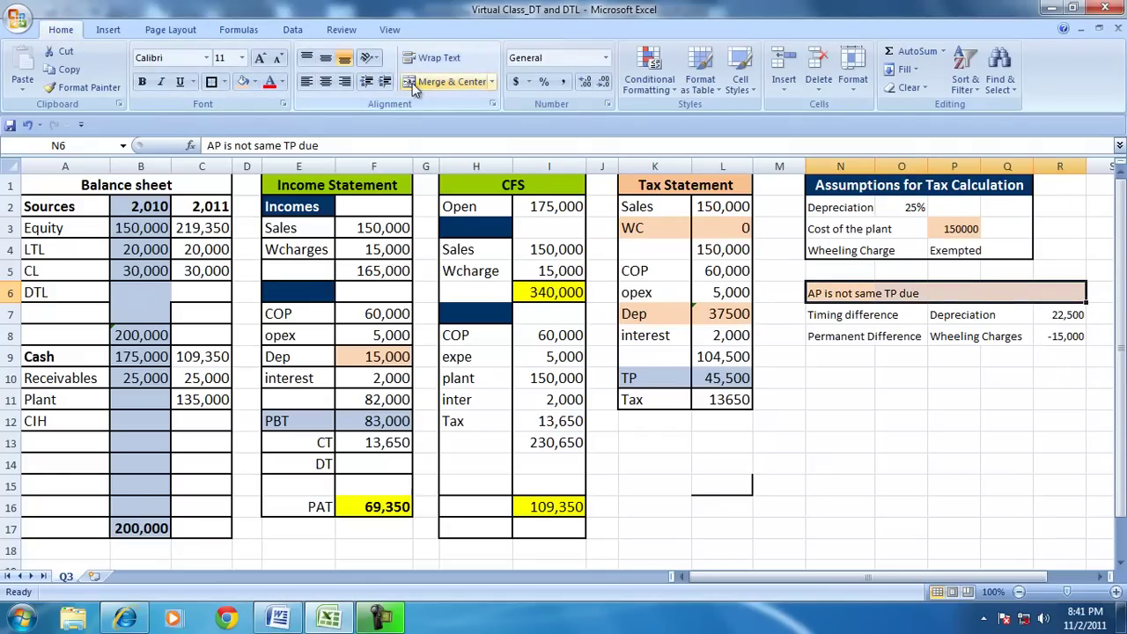
click(451, 82)
click(955, 378)
Make the "Timing difference" and "Permanent Difference" labels in N7 and N8 bold and increase their font size to 12.
click(814, 315)
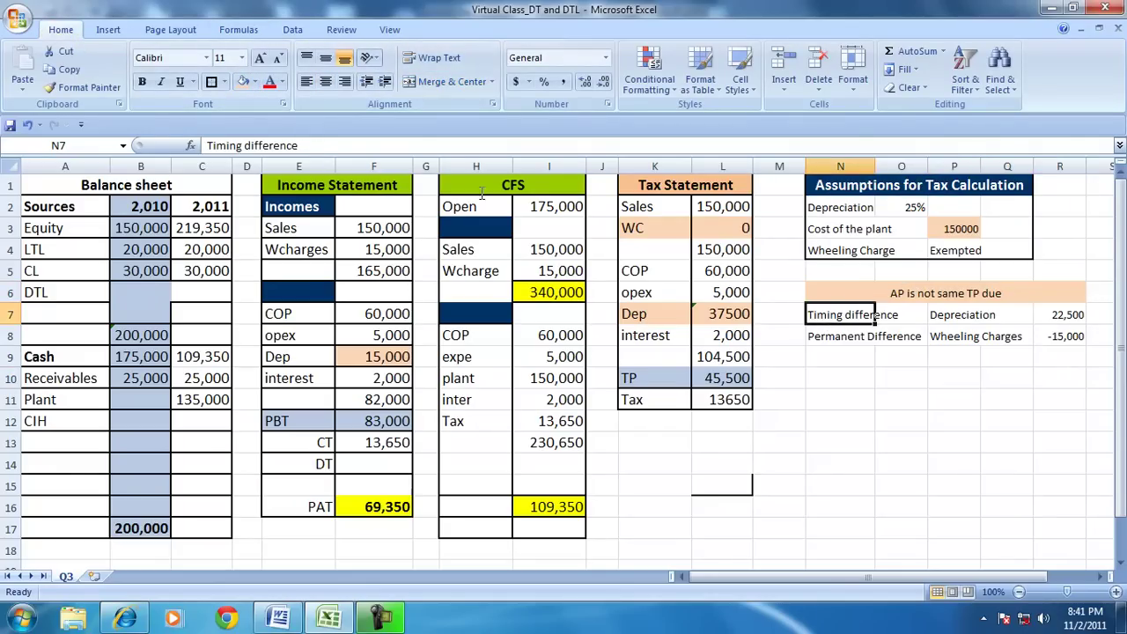
click(142, 82)
click(261, 58)
click(870, 400)
click(828, 338)
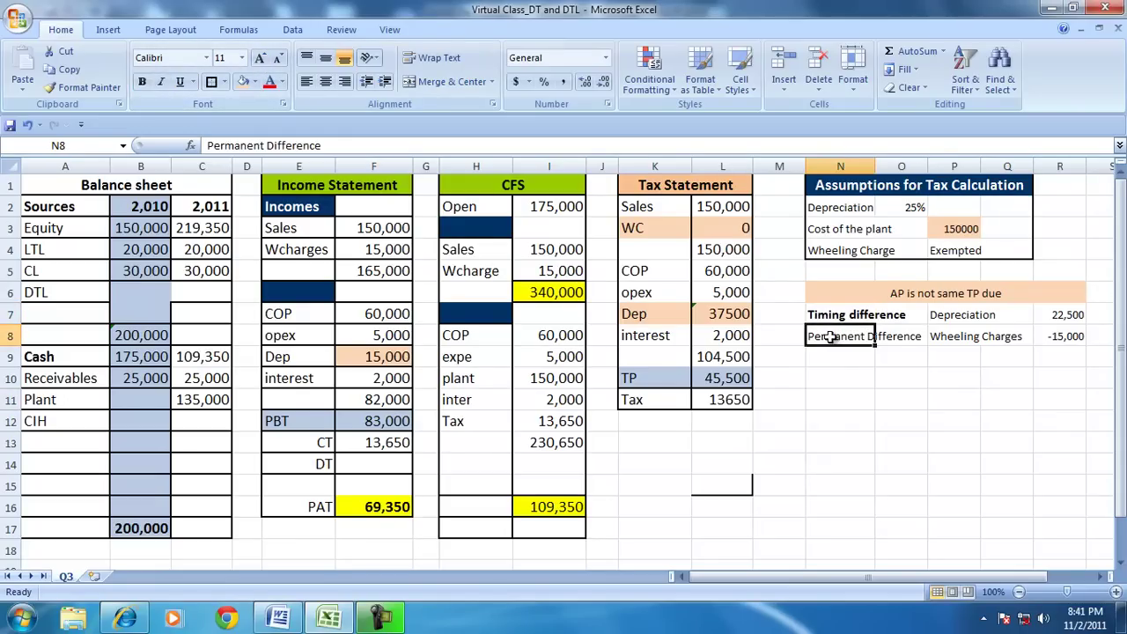
click(261, 59)
click(142, 82)
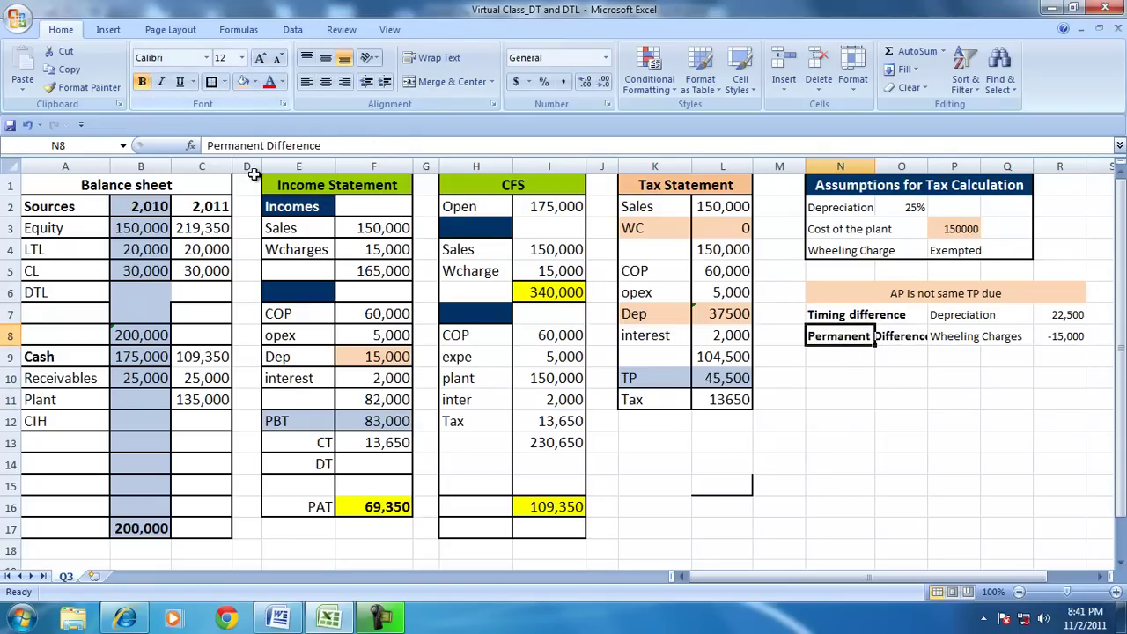
Widen column O and narrow column M, and outline the differences block N6:R8 with a box border.
click(913, 491)
drag(924, 160, 943, 161)
drag(797, 166, 768, 166)
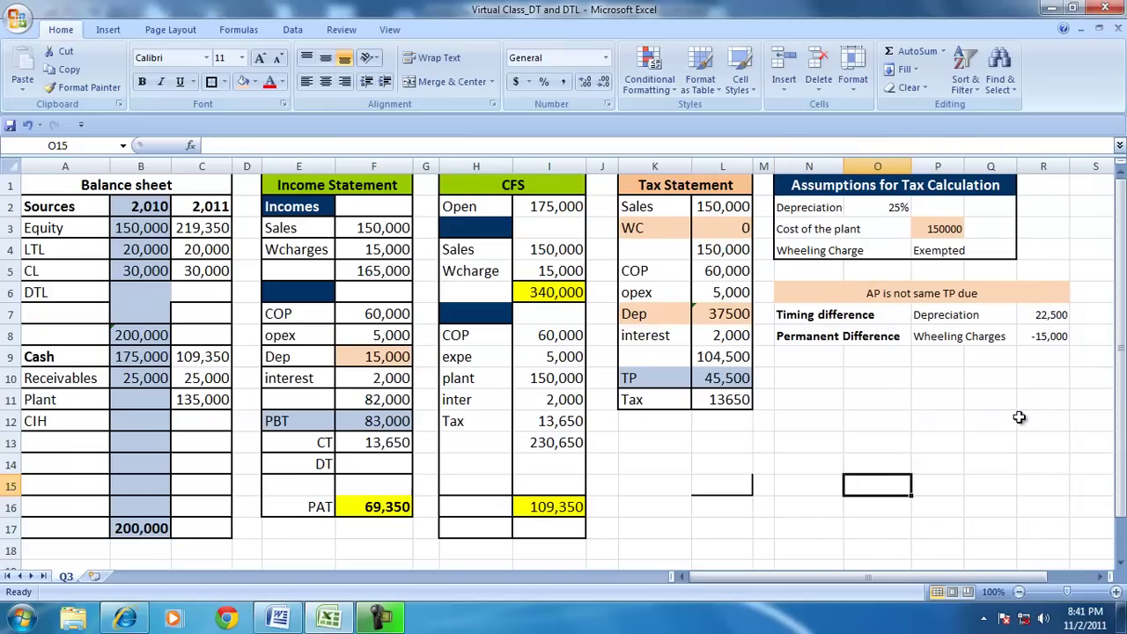
drag(824, 291, 1048, 339)
click(211, 81)
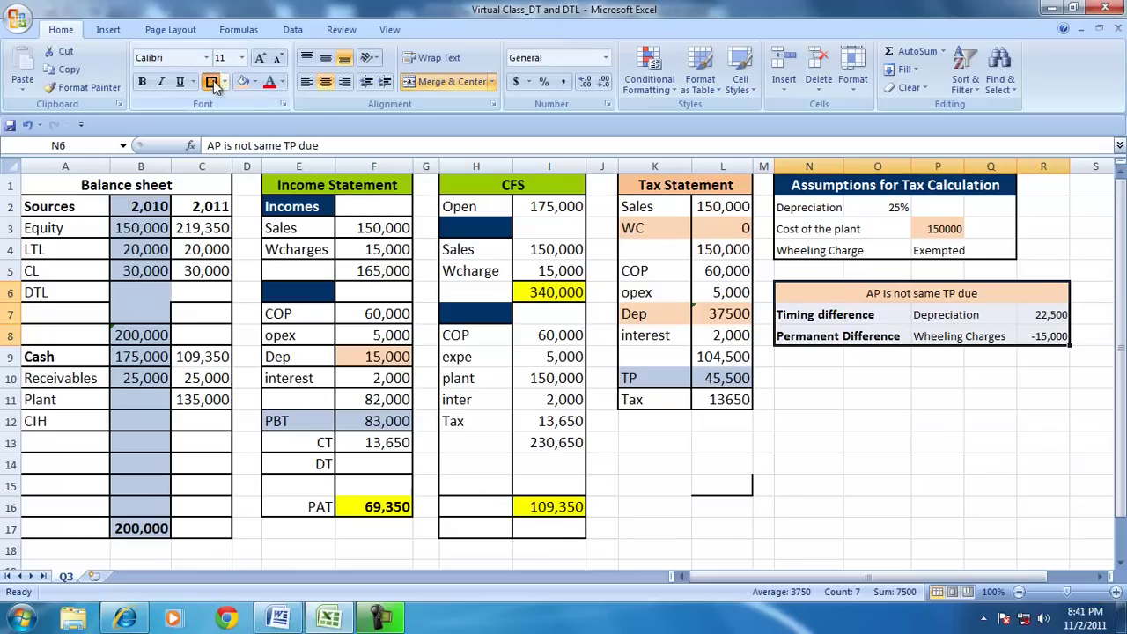
click(806, 445)
Review the taxable profit and tax cells L10, I12 and L11, and trace the precedents of the current tax in F13.
click(720, 378)
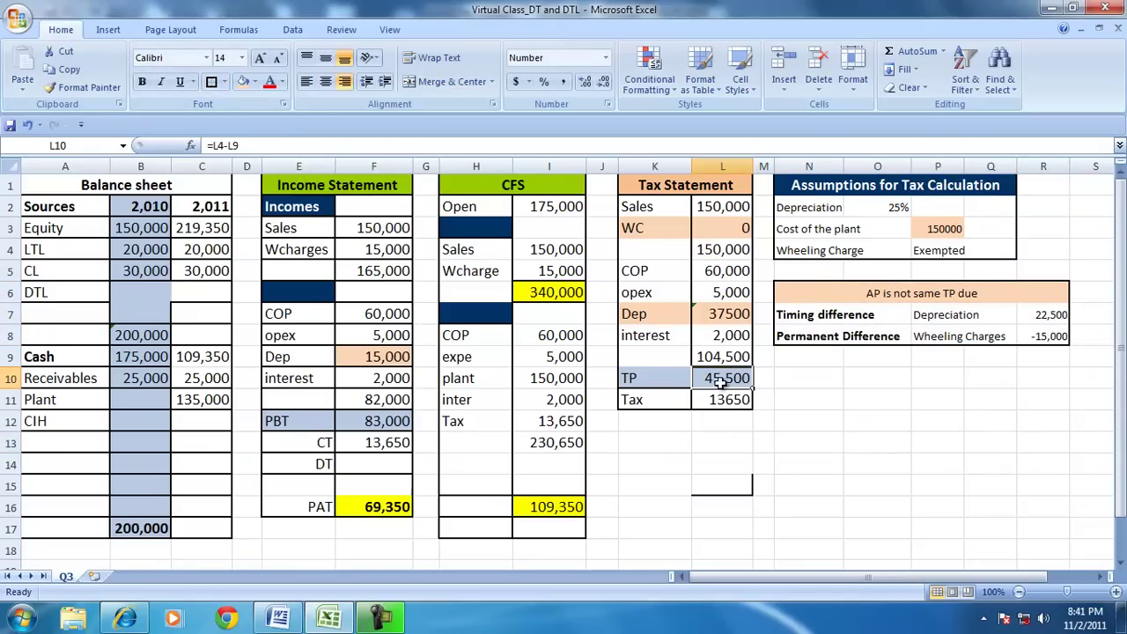
click(574, 422)
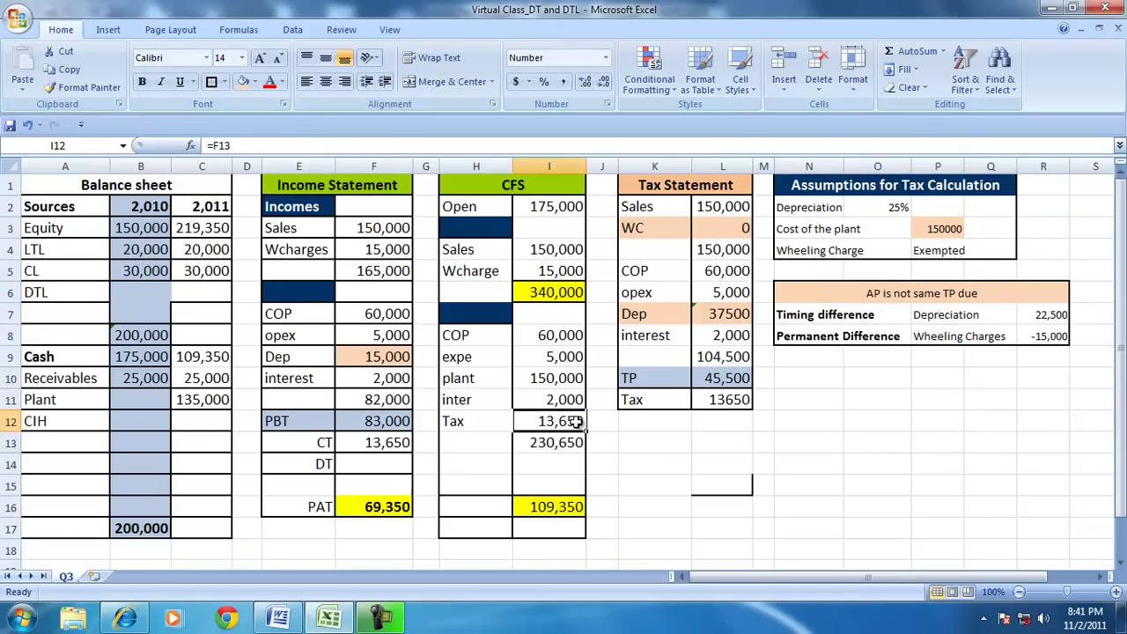
click(729, 401)
click(391, 443)
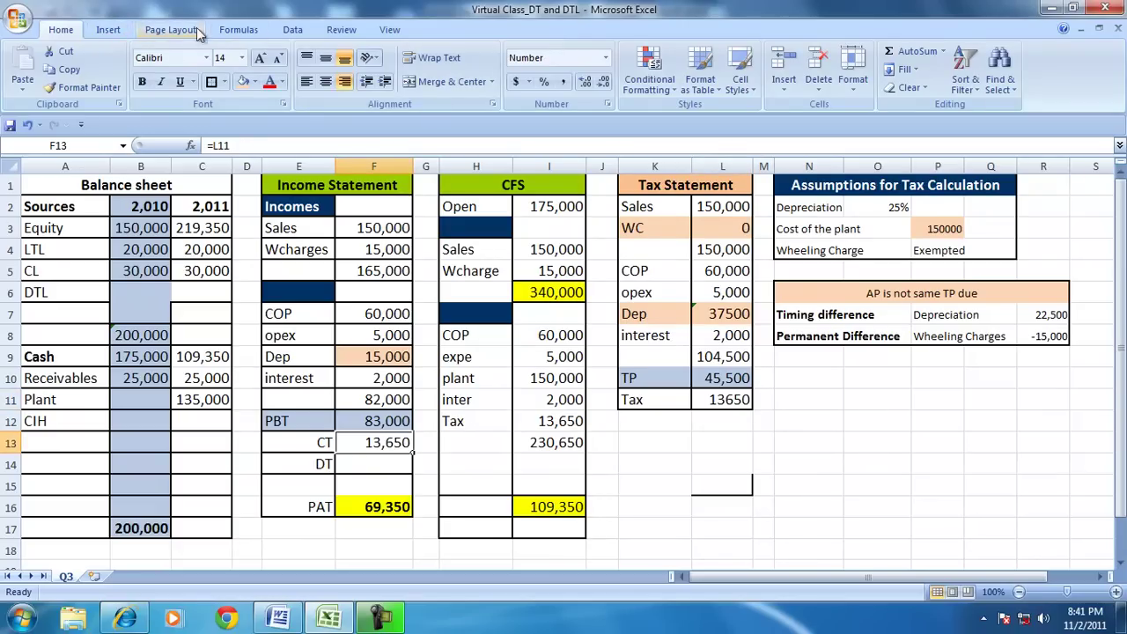
click(238, 29)
click(656, 50)
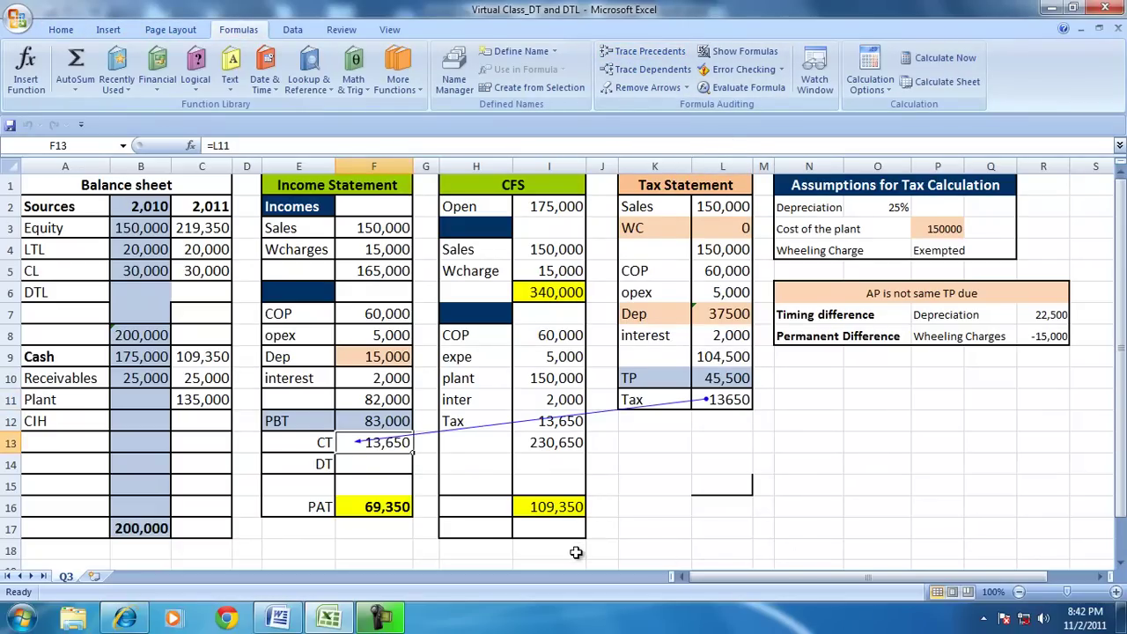
Calculate the deferred tax in F14 with the formula =.30*(L7-F9), and remove the trace arrows.
click(371, 463)
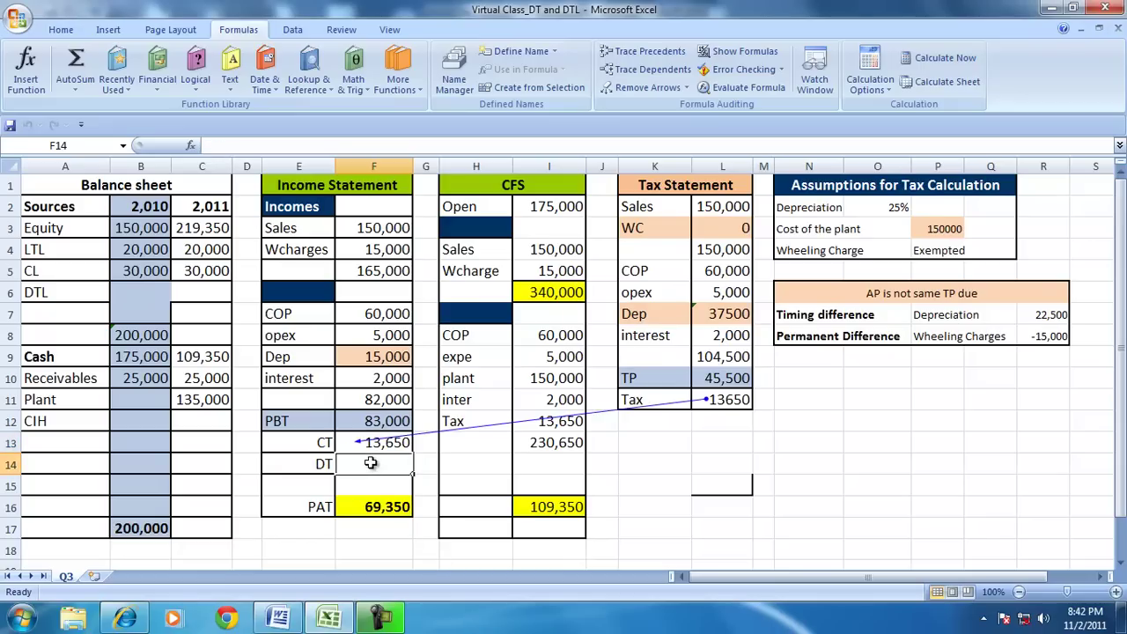
text(=.30*()
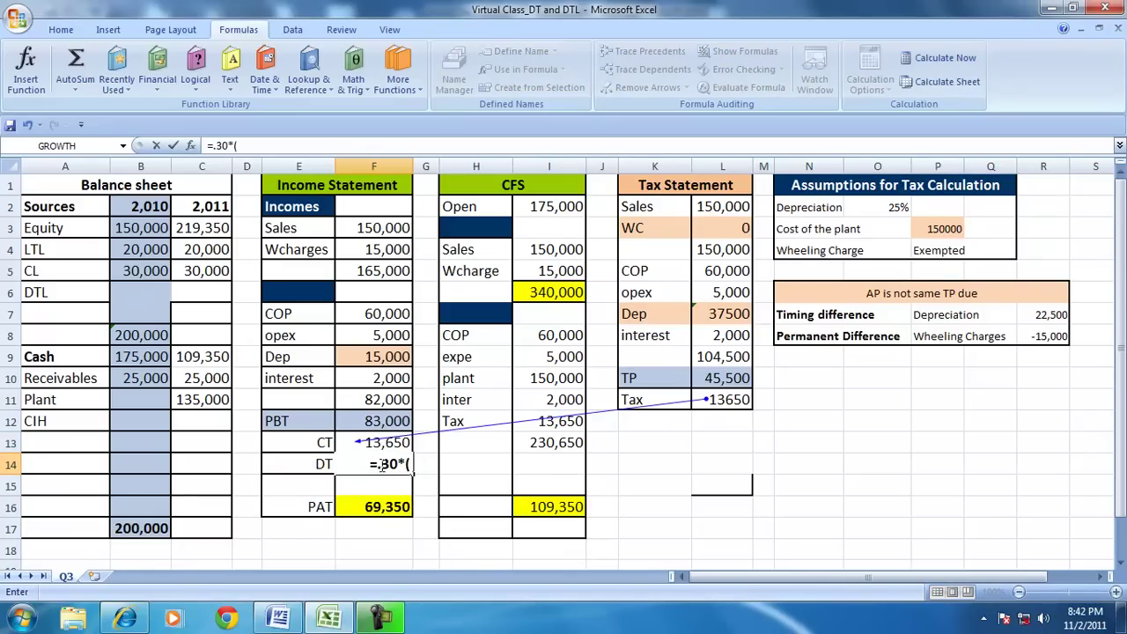
click(720, 312)
text(-)
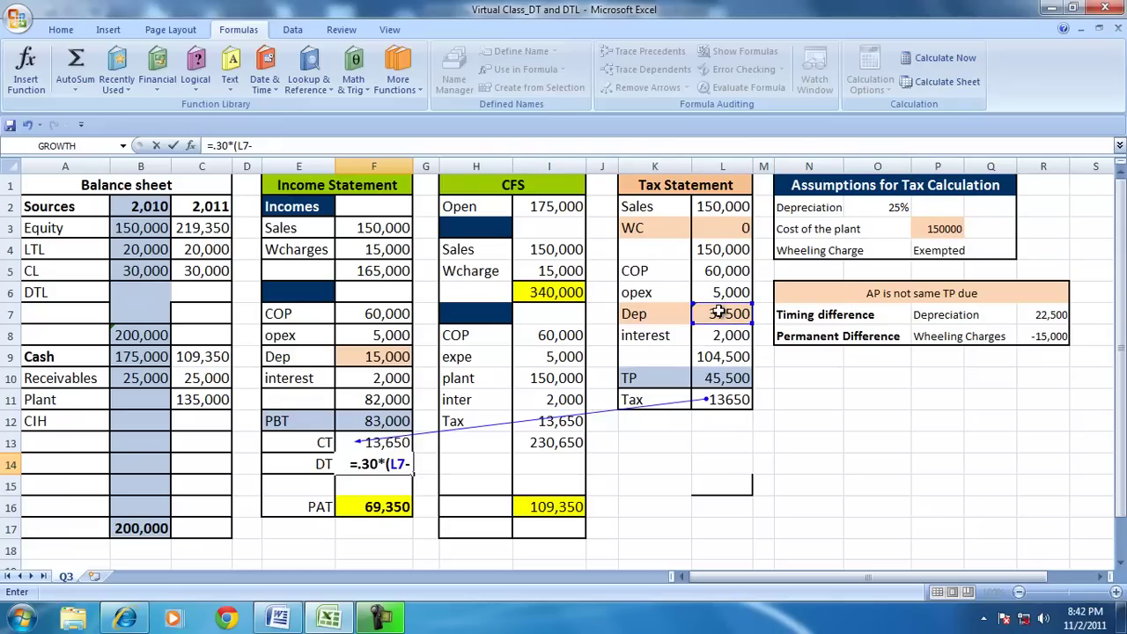
click(376, 356)
text())
key(Return)
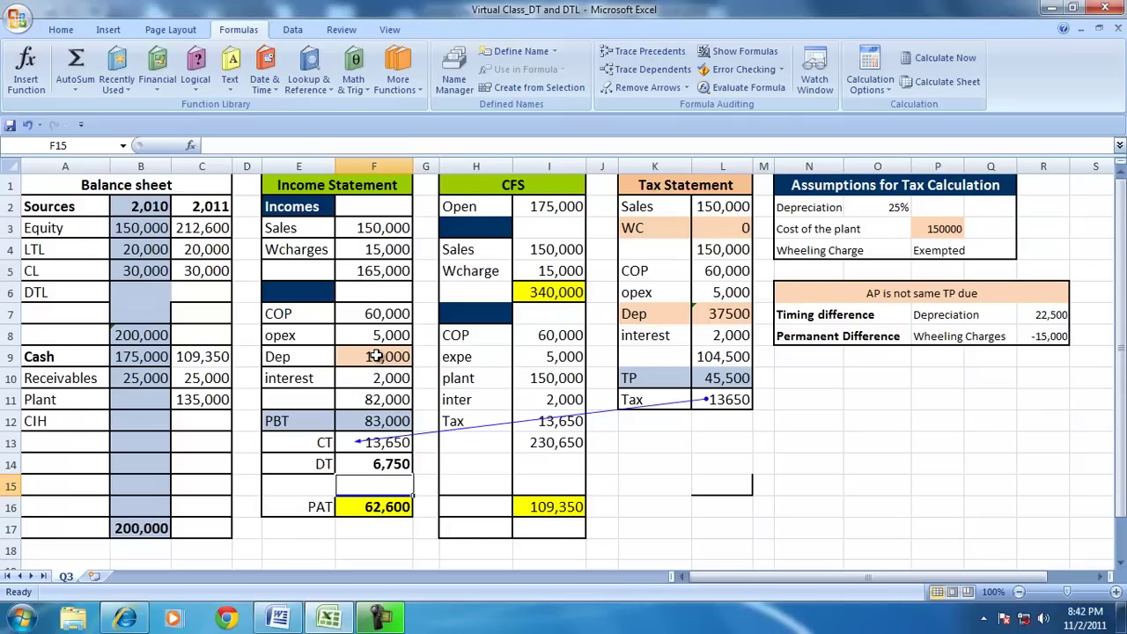
click(630, 87)
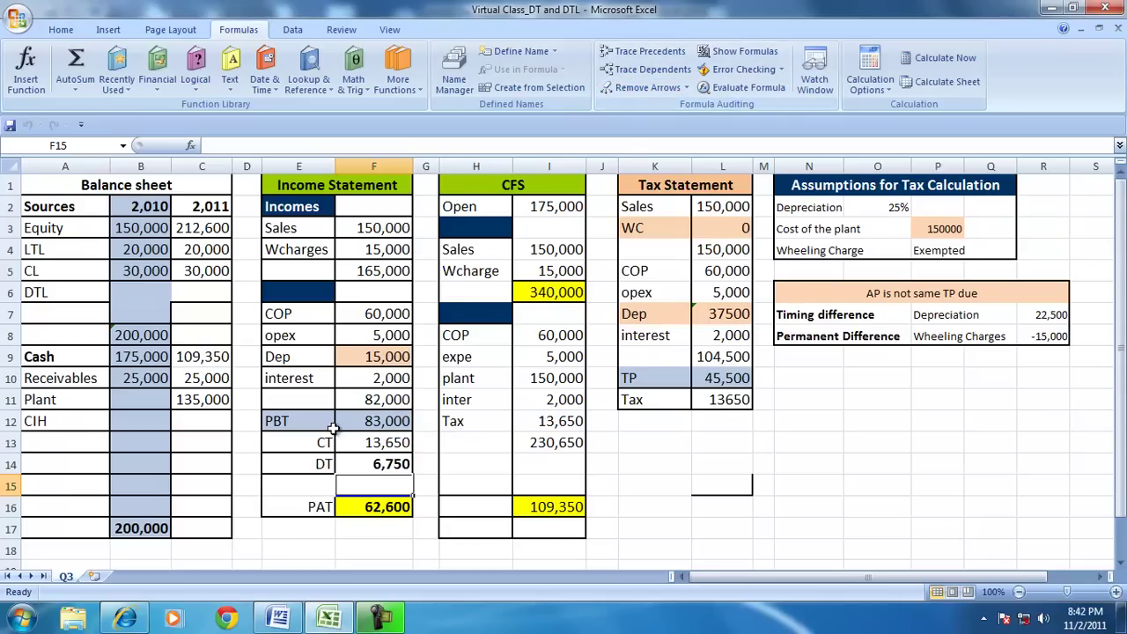
Link the 2011 DTL on the balance sheet in C6 to the deferred tax with the formula =F14.
drag(331, 443, 381, 464)
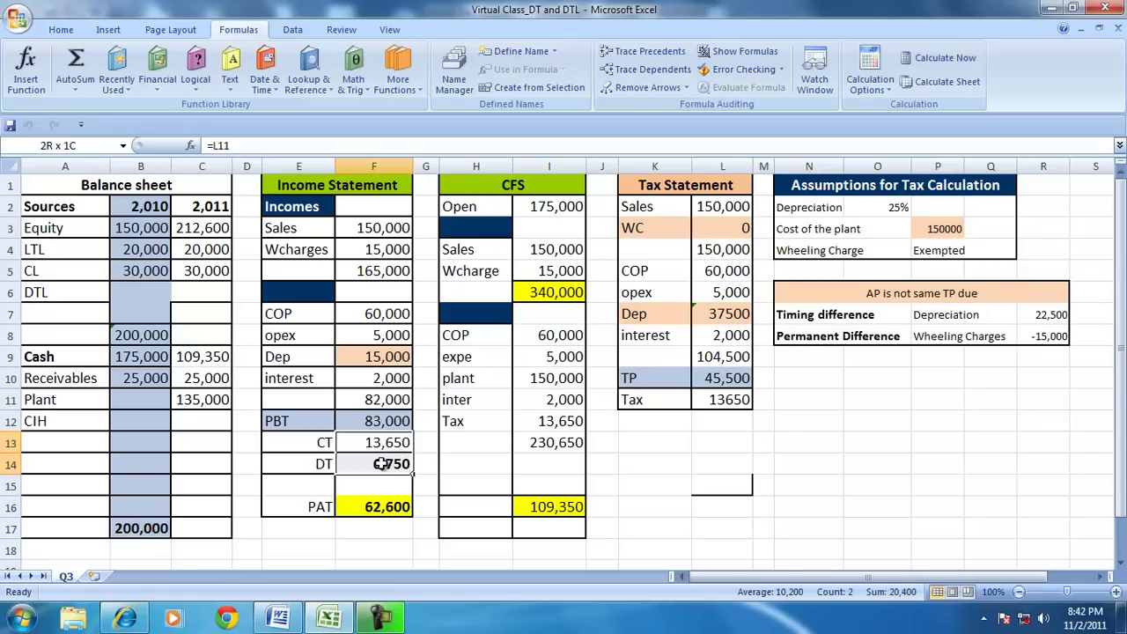
click(551, 420)
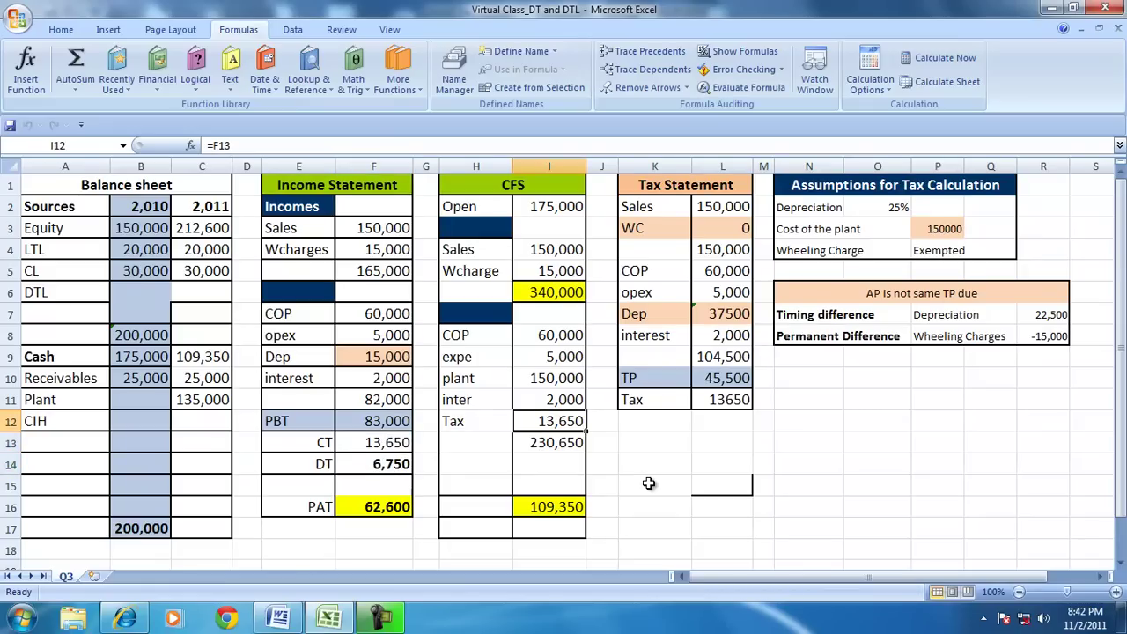
click(216, 298)
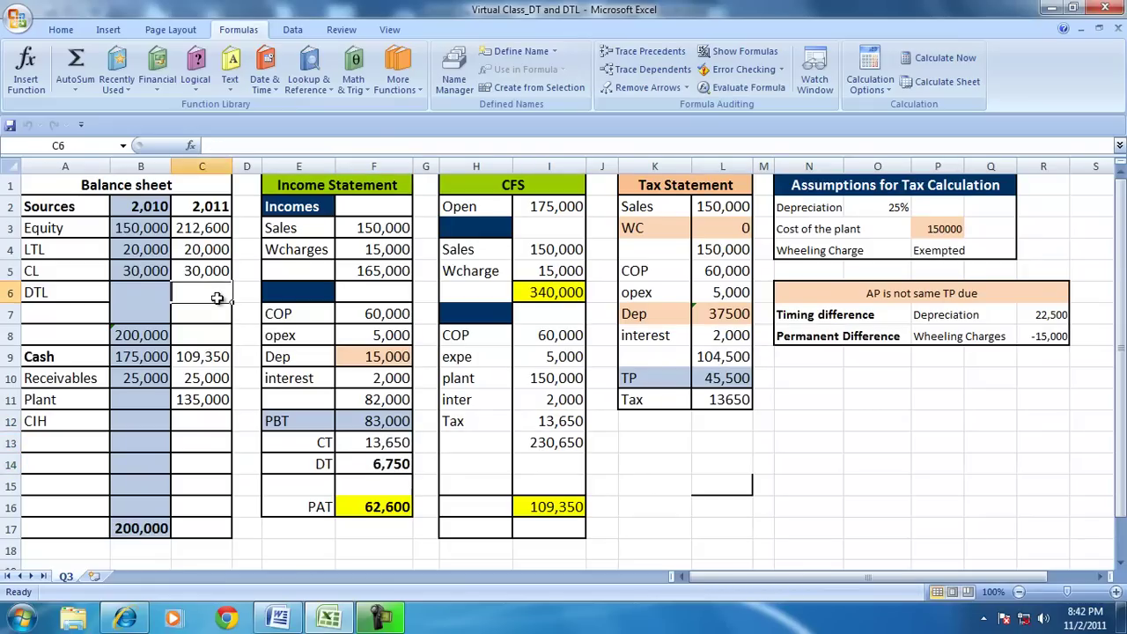
text(=)
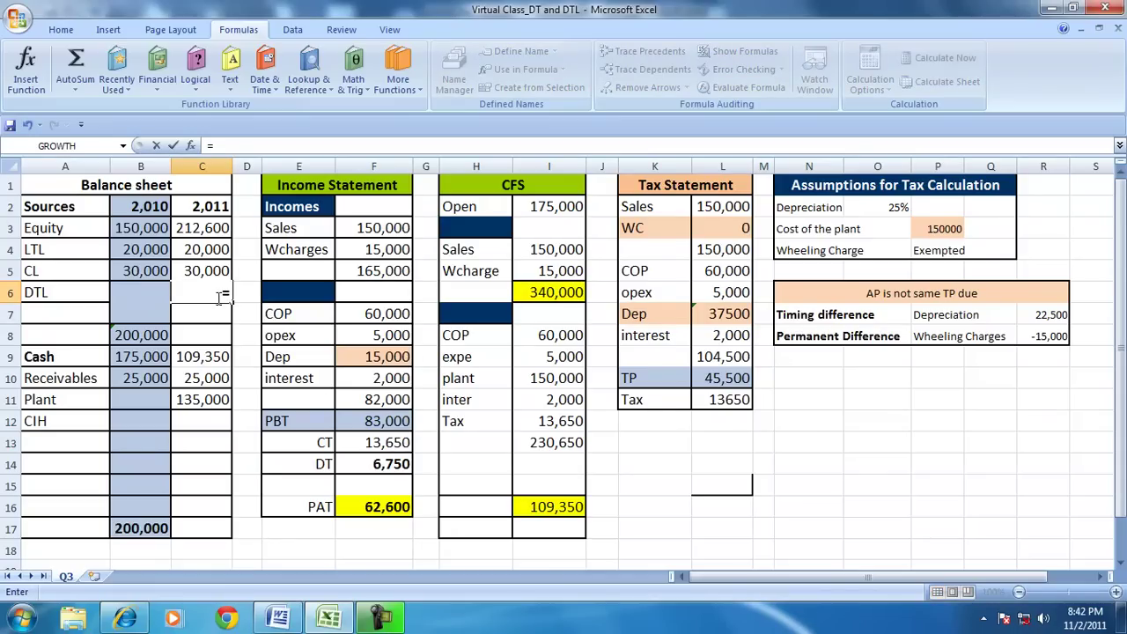
click(378, 465)
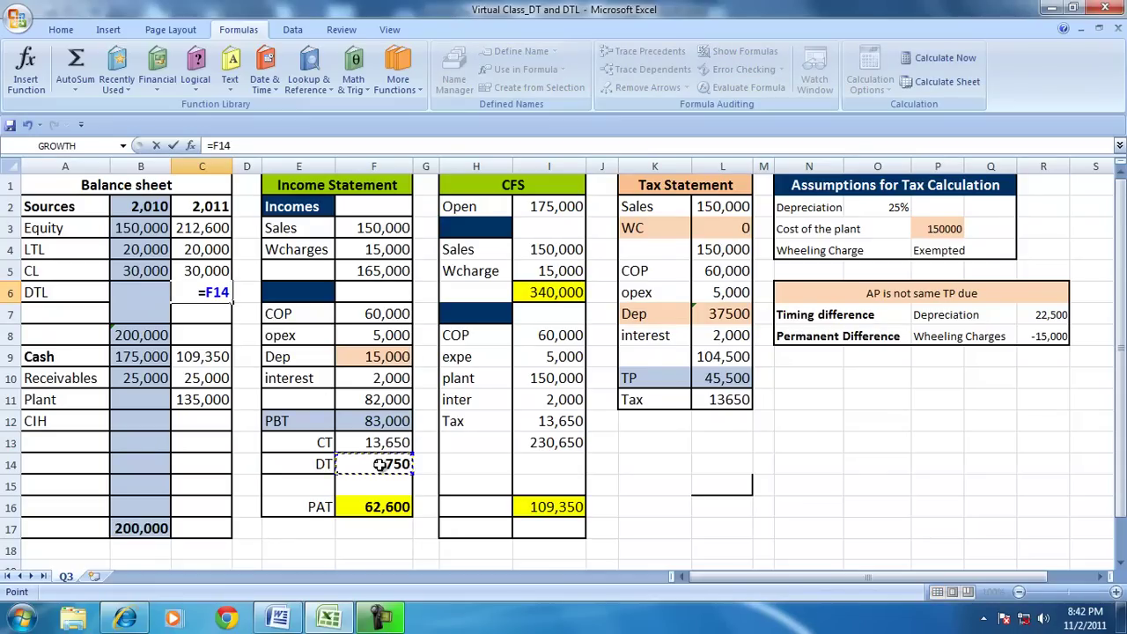
key(Return)
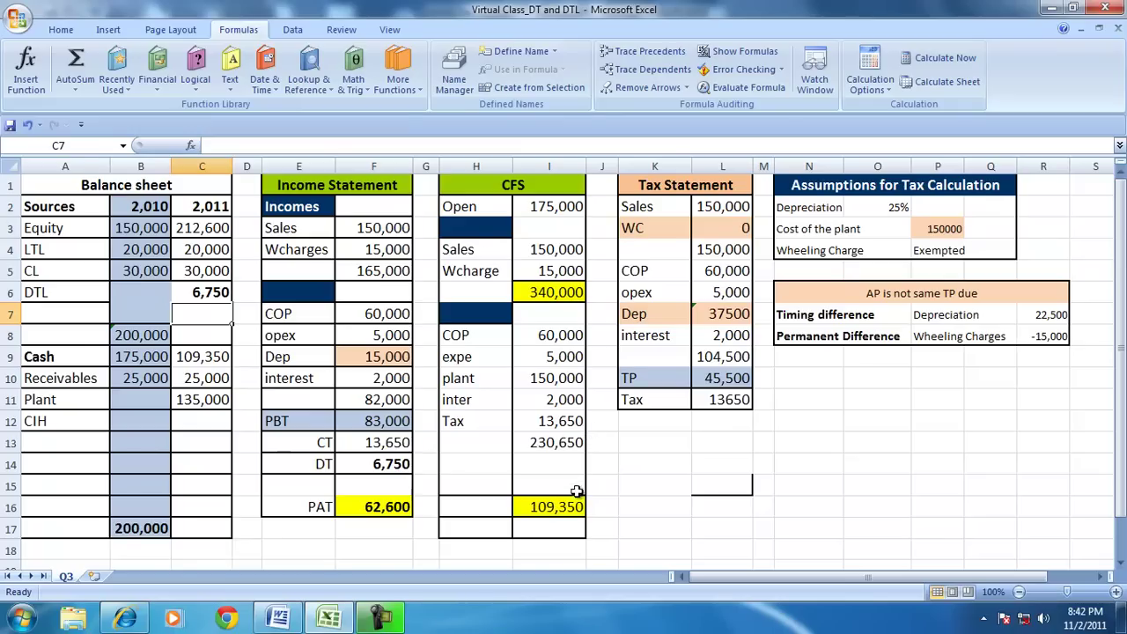
Label the closing cash row of the cash flow statement "CIH" in H16.
click(505, 509)
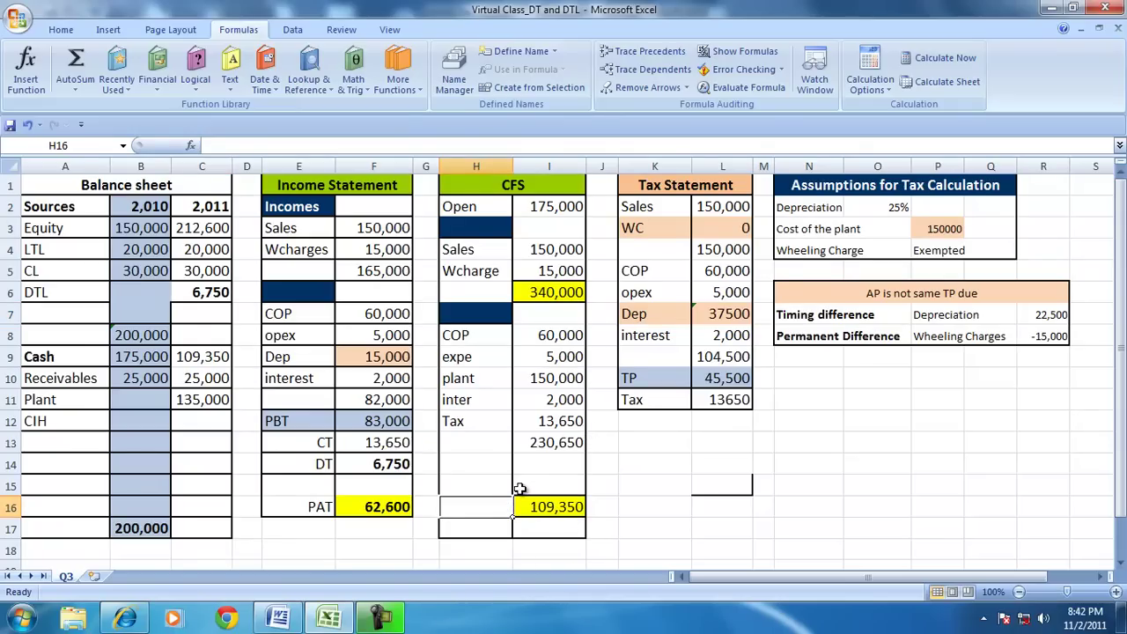
text(CIH)
key(Return)
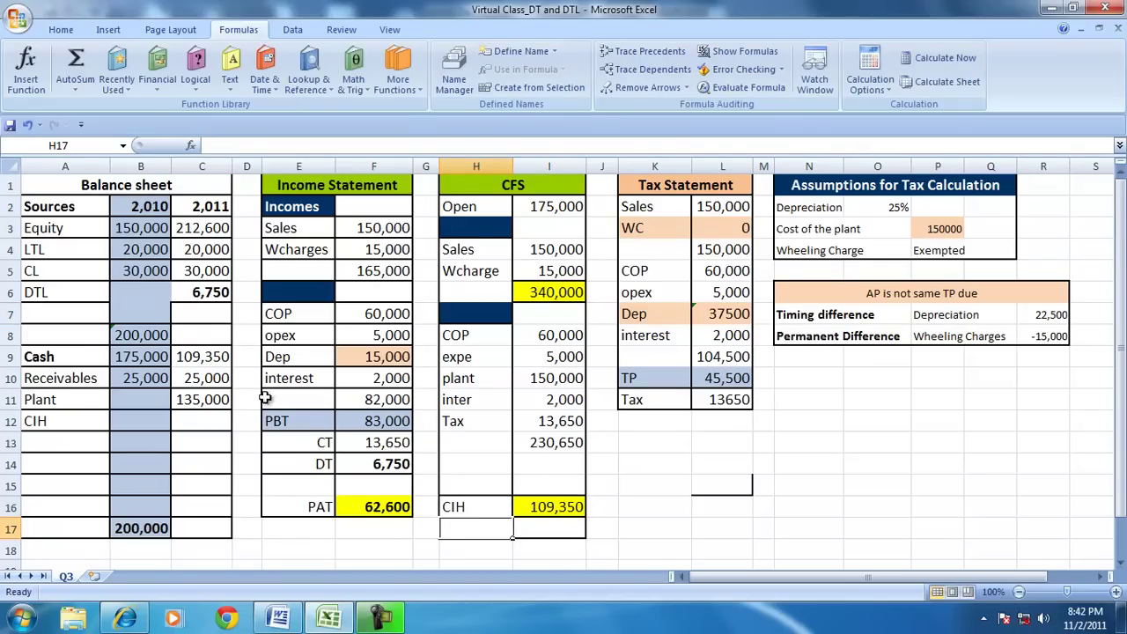
Trace the precedents of the 2011 cash balance in C9, and remove the arrows.
click(216, 362)
click(620, 55)
click(620, 89)
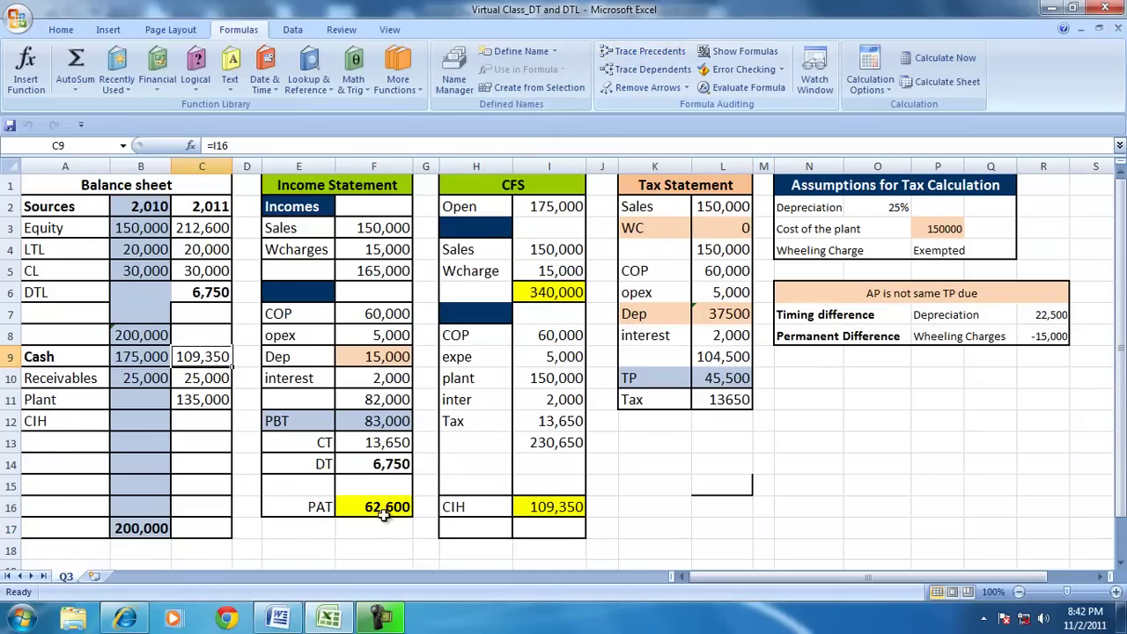
Check the PAT formula in F16, then trace the precedents of the 2011 equity in C3 and remove the arrows.
click(380, 511)
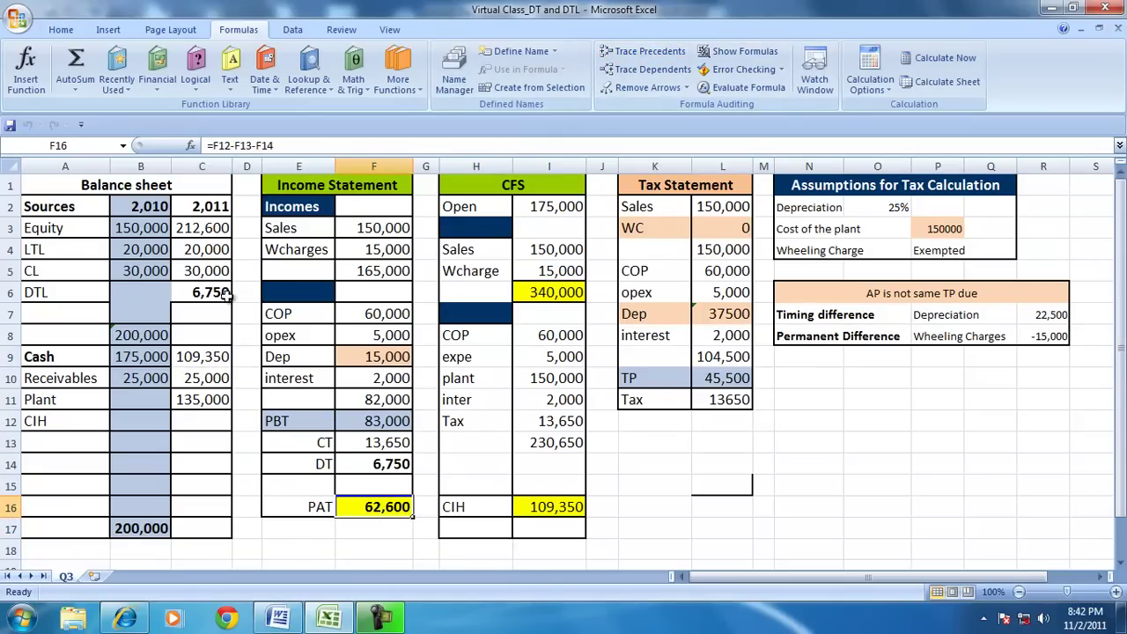
click(201, 228)
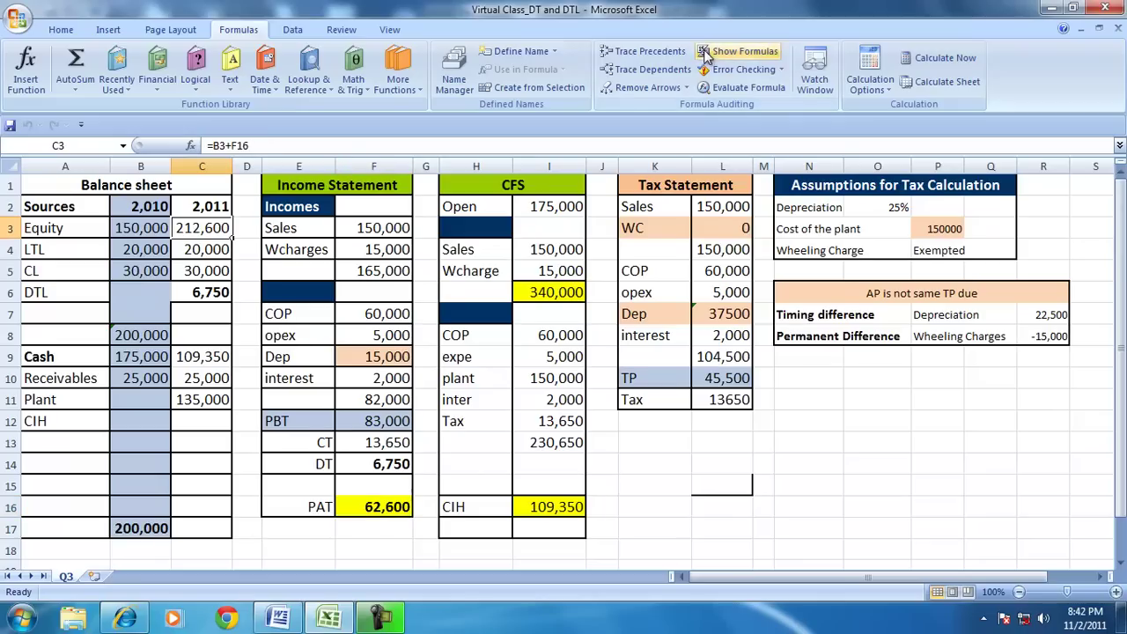
click(643, 51)
click(638, 91)
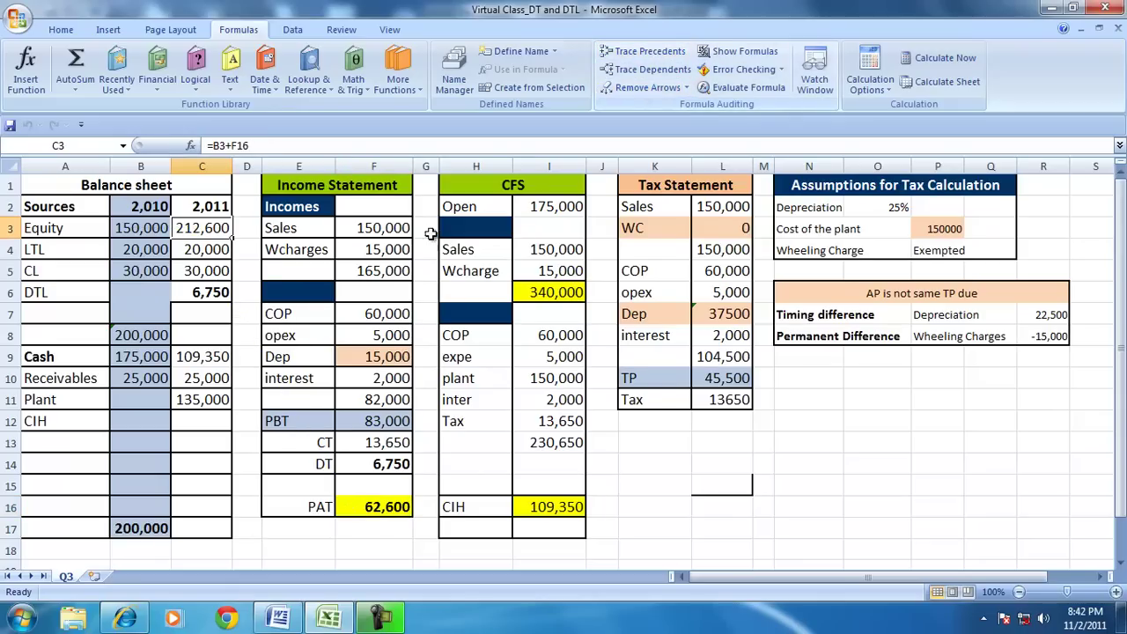
Trace the precedents of the 2011 DTL in C6, and remove the arrows.
click(216, 292)
click(643, 50)
click(637, 87)
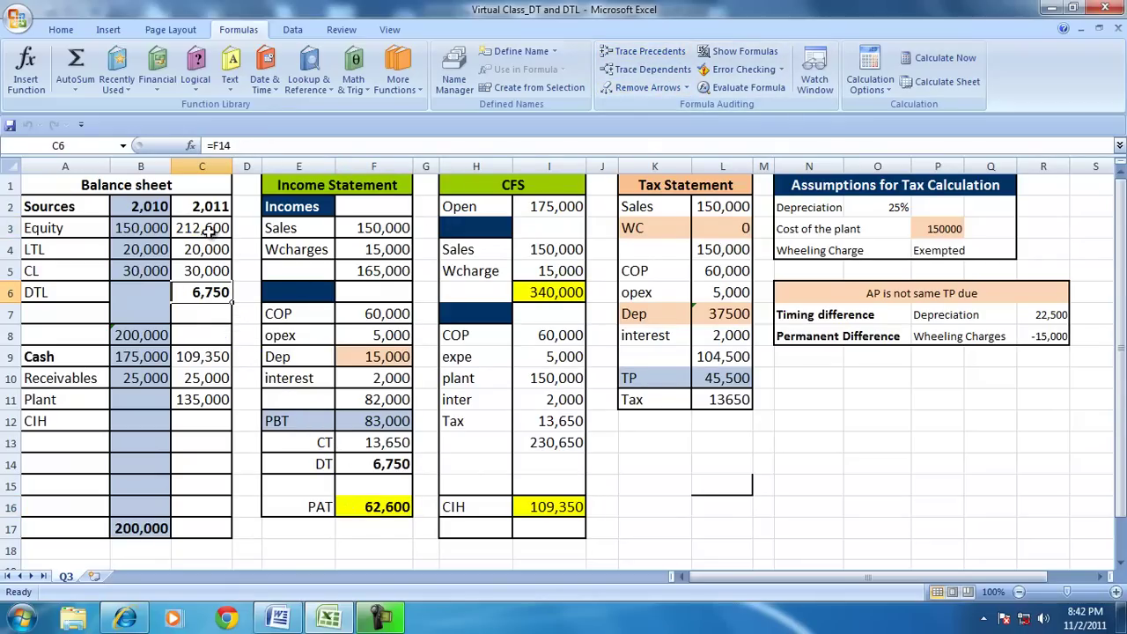
Total the 2011 sources of the balance sheet in C8 with the formula =SUM(C3:C6).
click(162, 338)
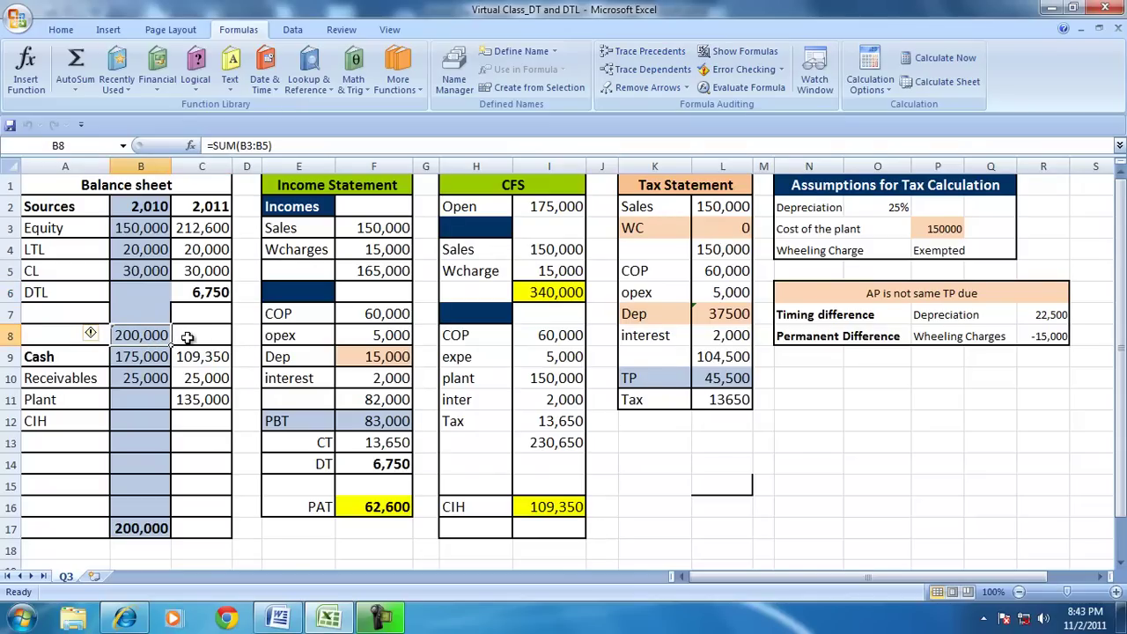
click(184, 338)
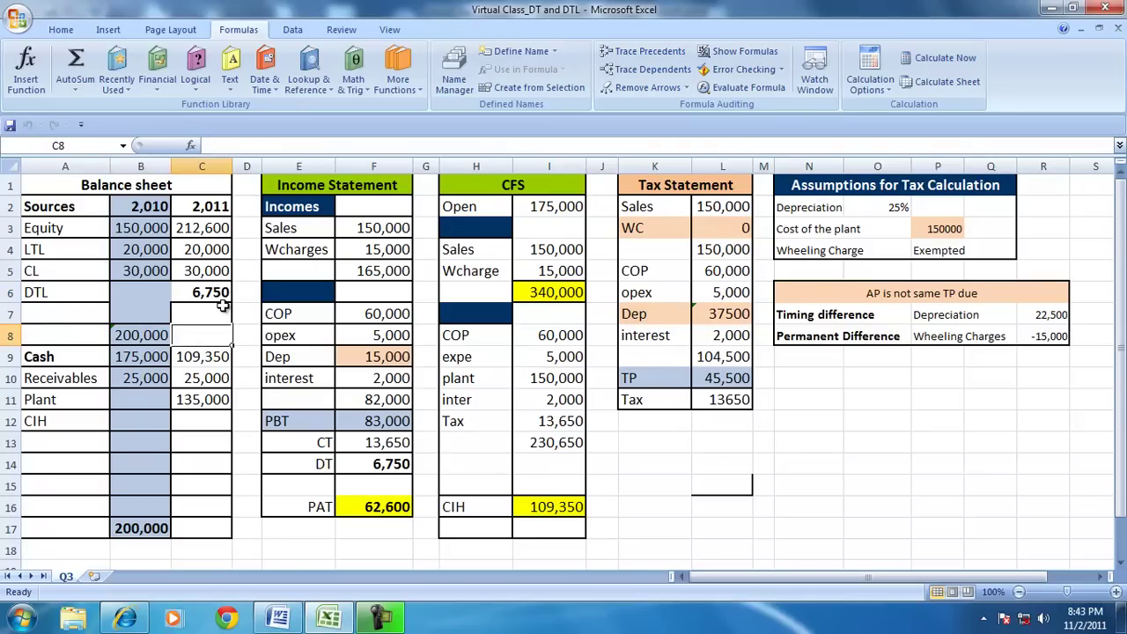
text(=sum()
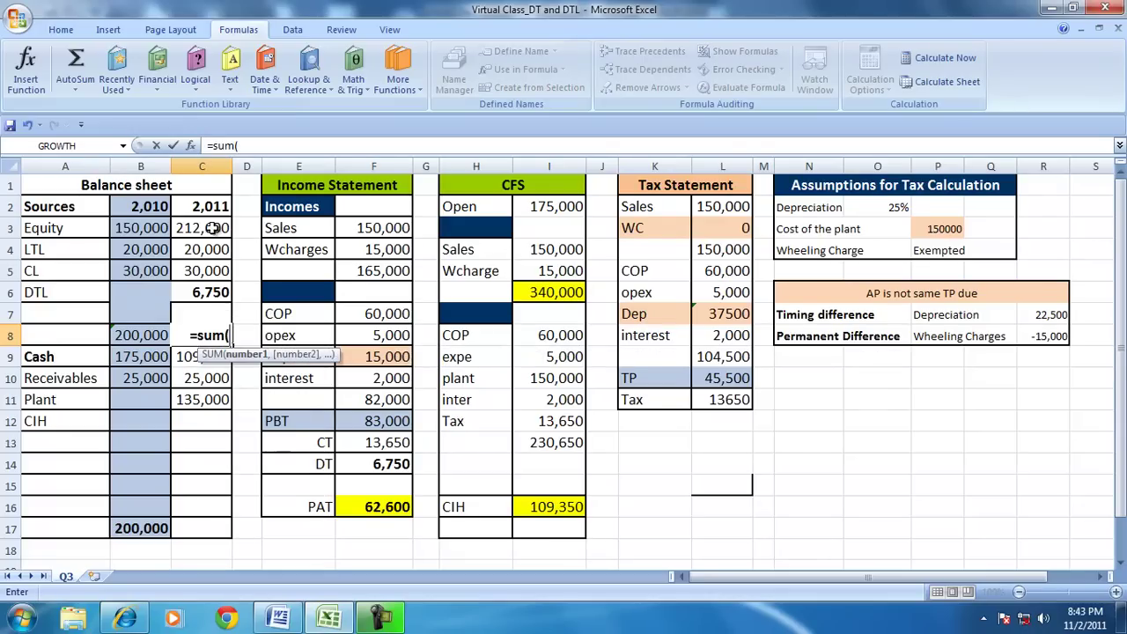
drag(214, 230, 215, 293)
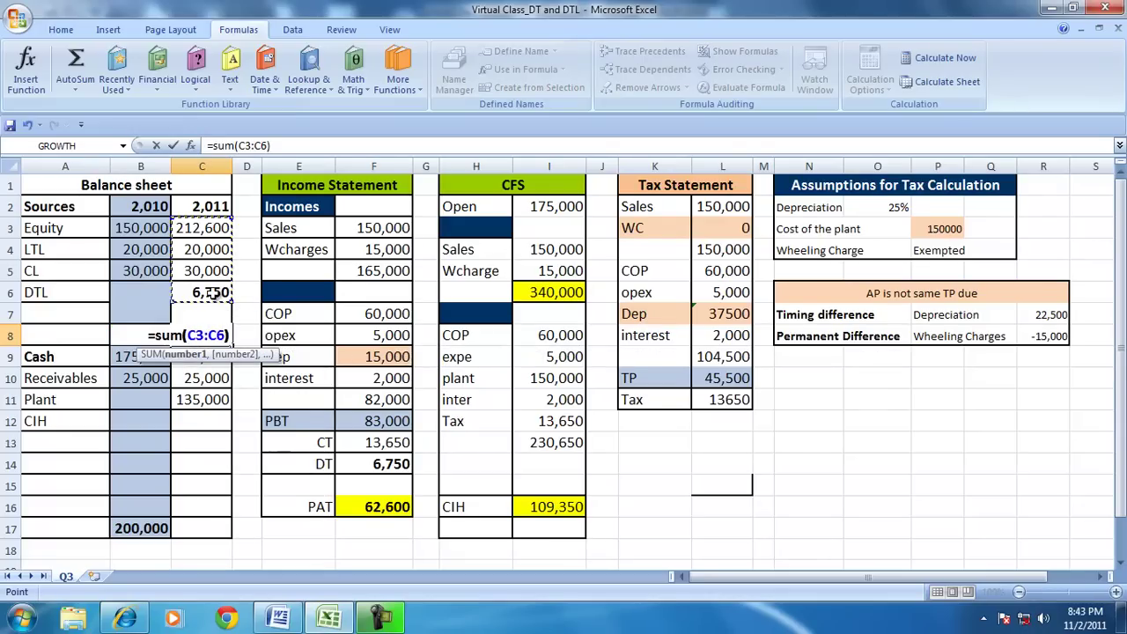
text())
key(Return)
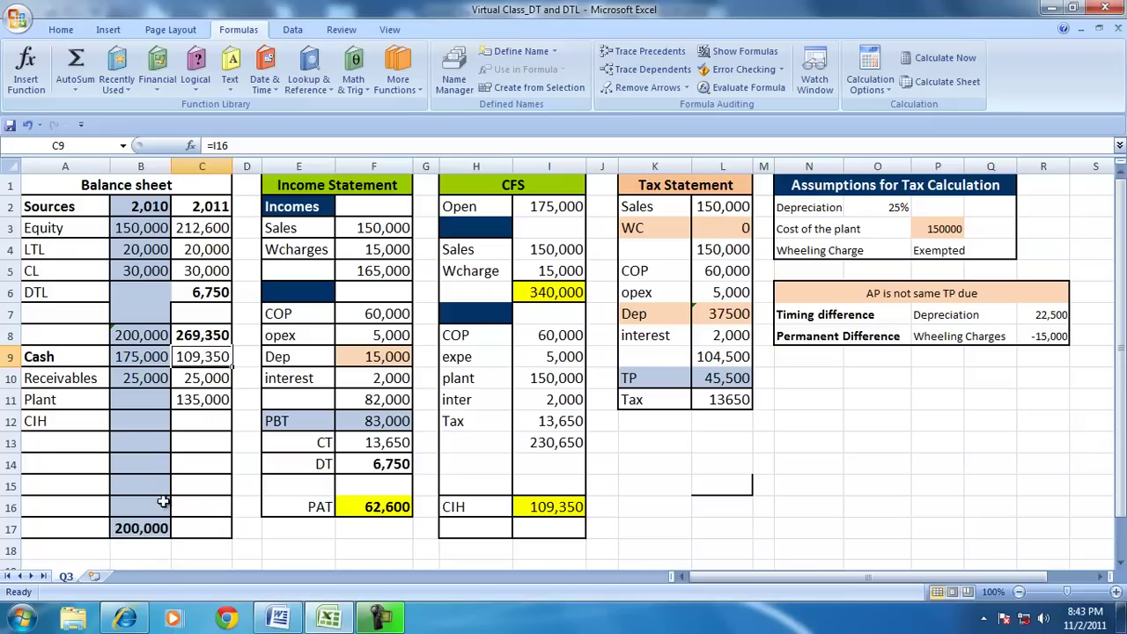
Total the 2011 assets of the balance sheet in C17 with the formula =SUM(C9:C11).
click(210, 527)
text(=)
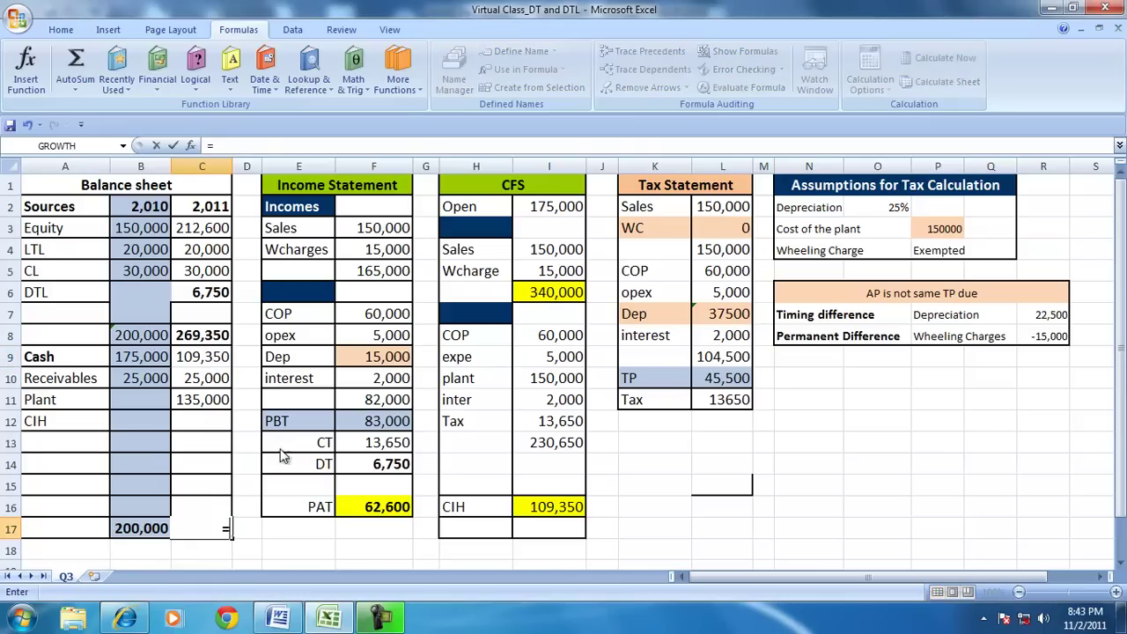
text(sum()
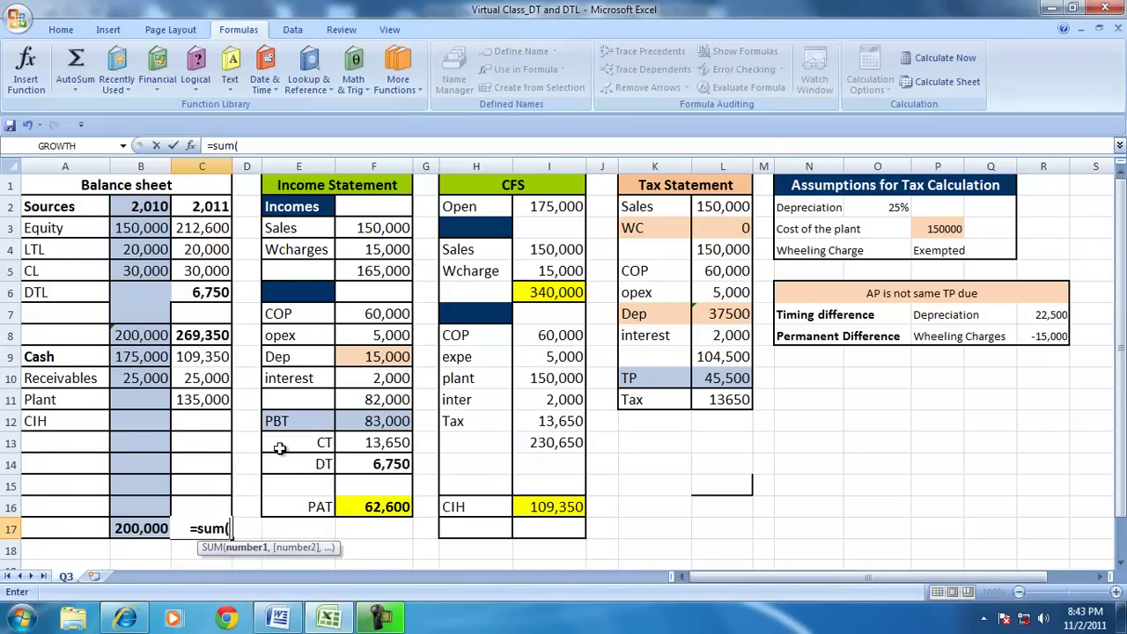
drag(209, 357, 211, 398)
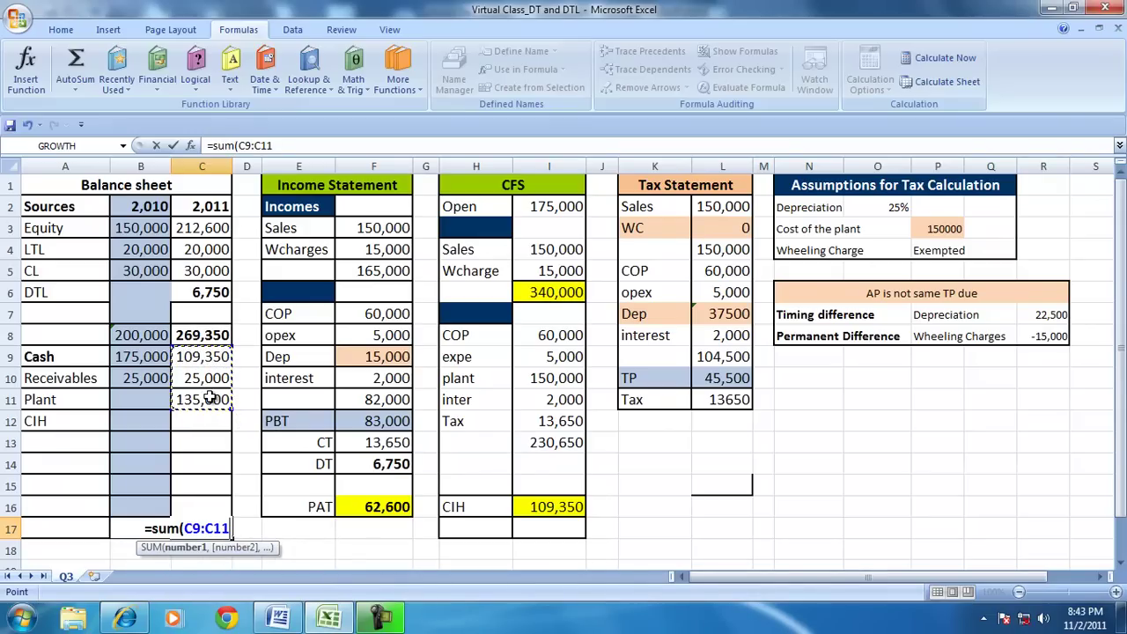
text())
key(Return)
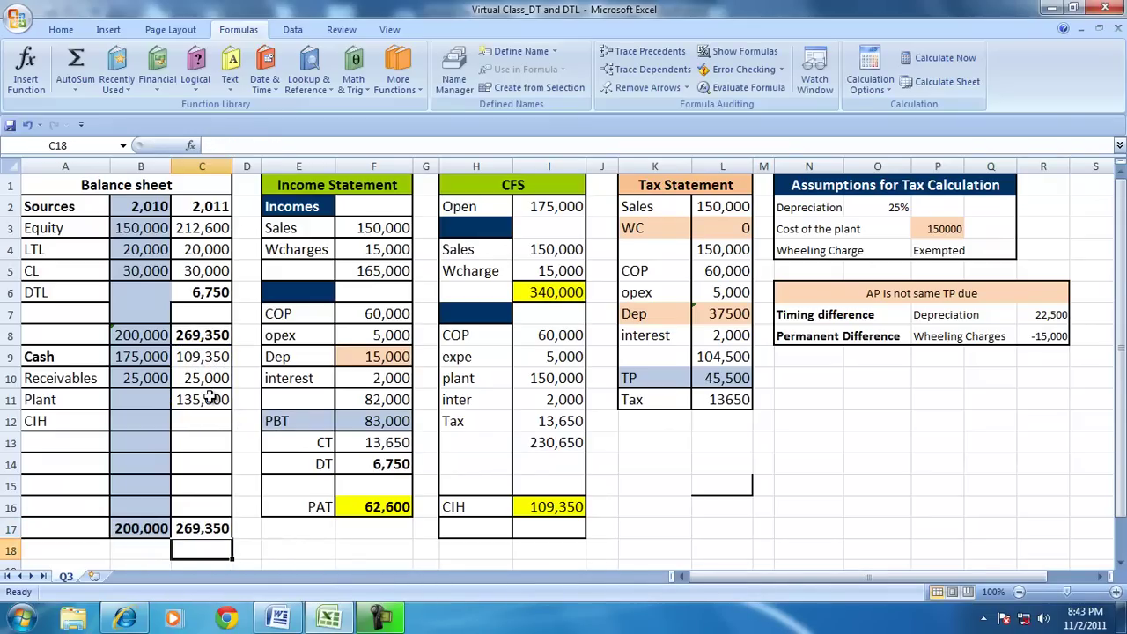
click(197, 525)
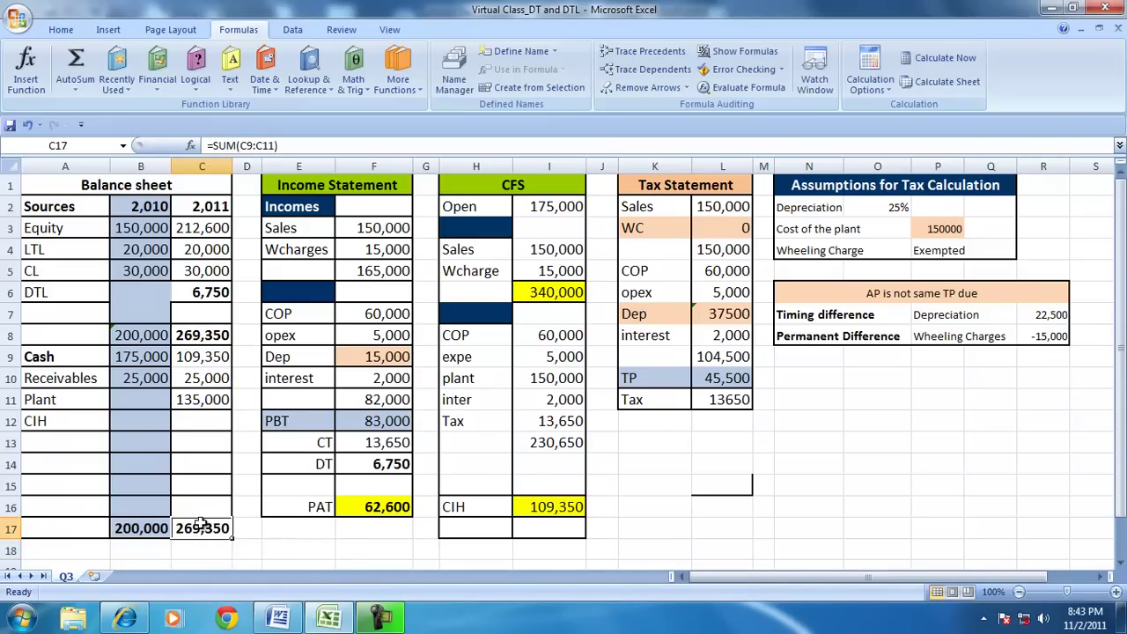
Trace the precedents of the DTL in C6, the deferred tax in F14 and the current tax in F13.
click(214, 292)
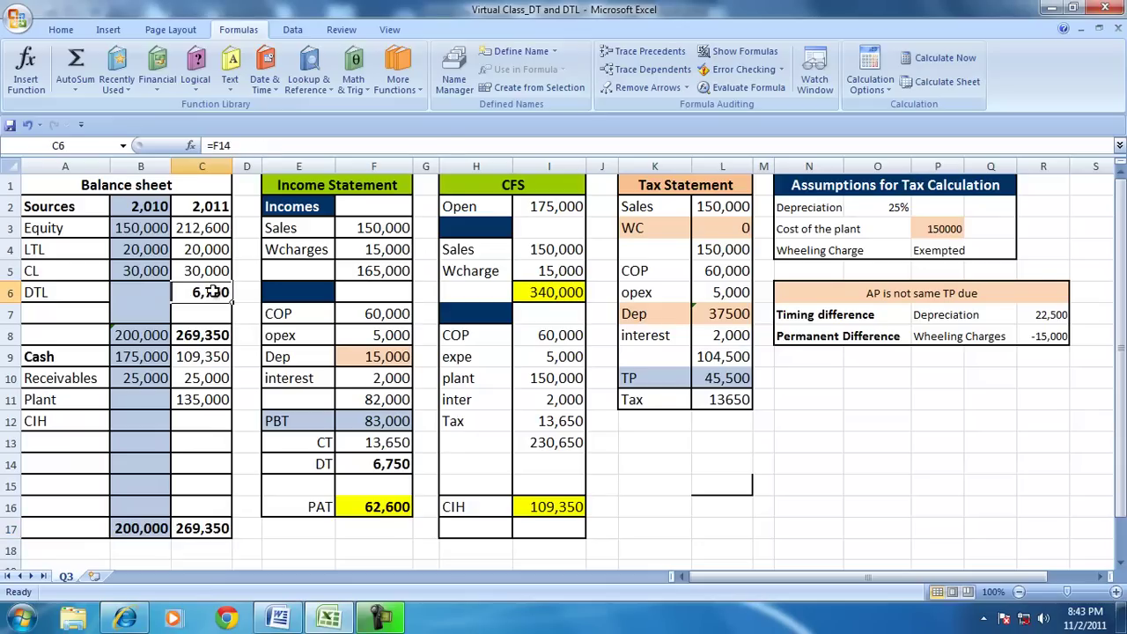
click(616, 51)
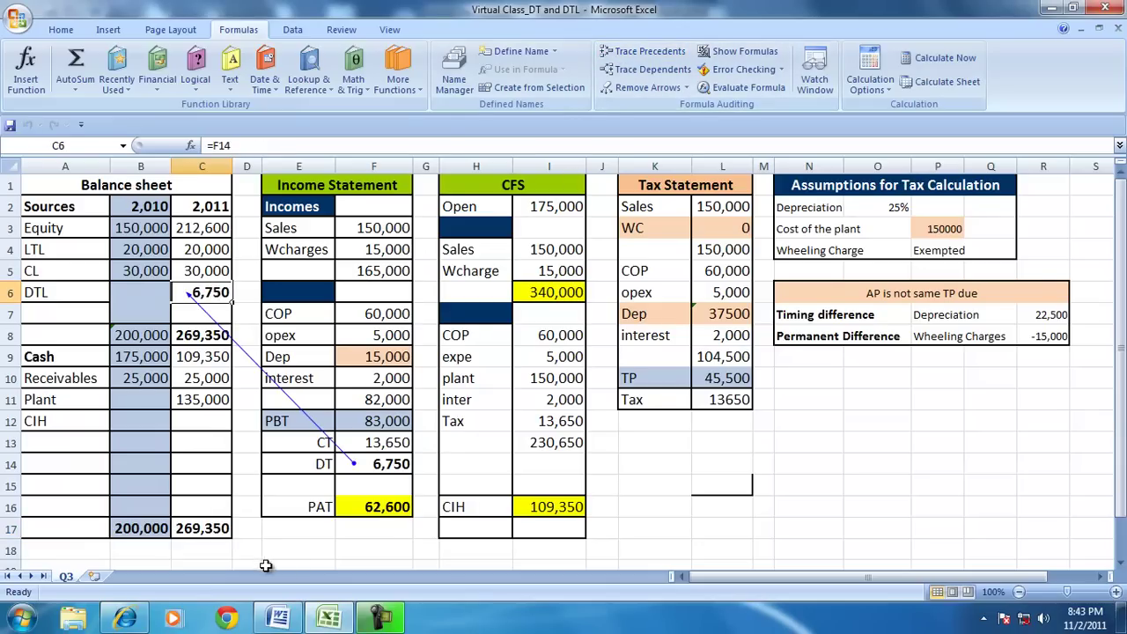
click(391, 464)
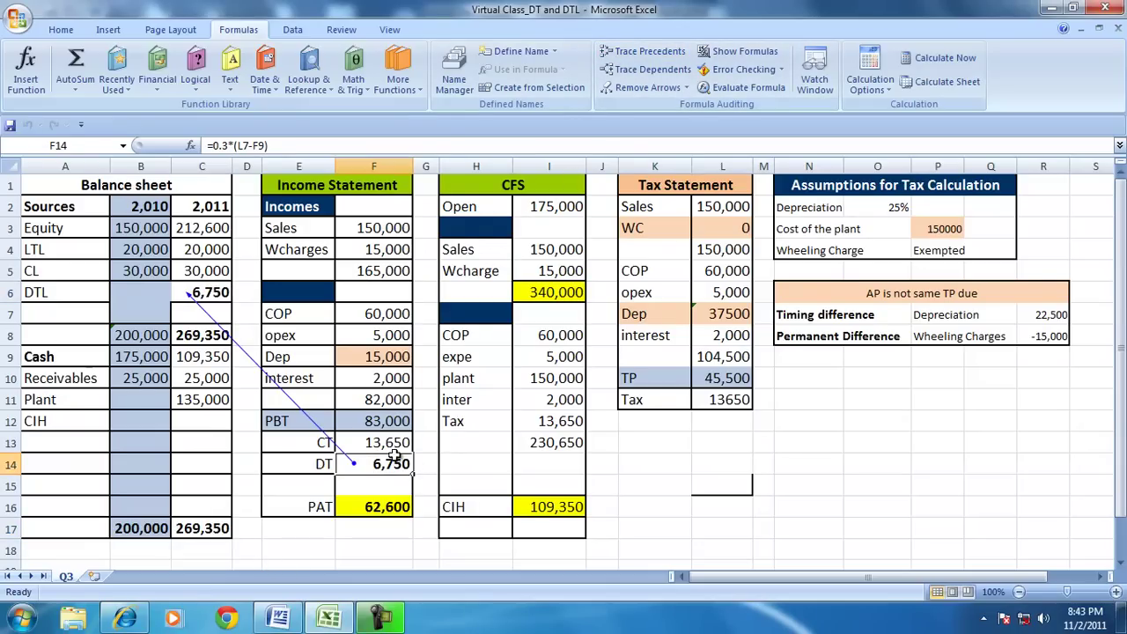
click(628, 51)
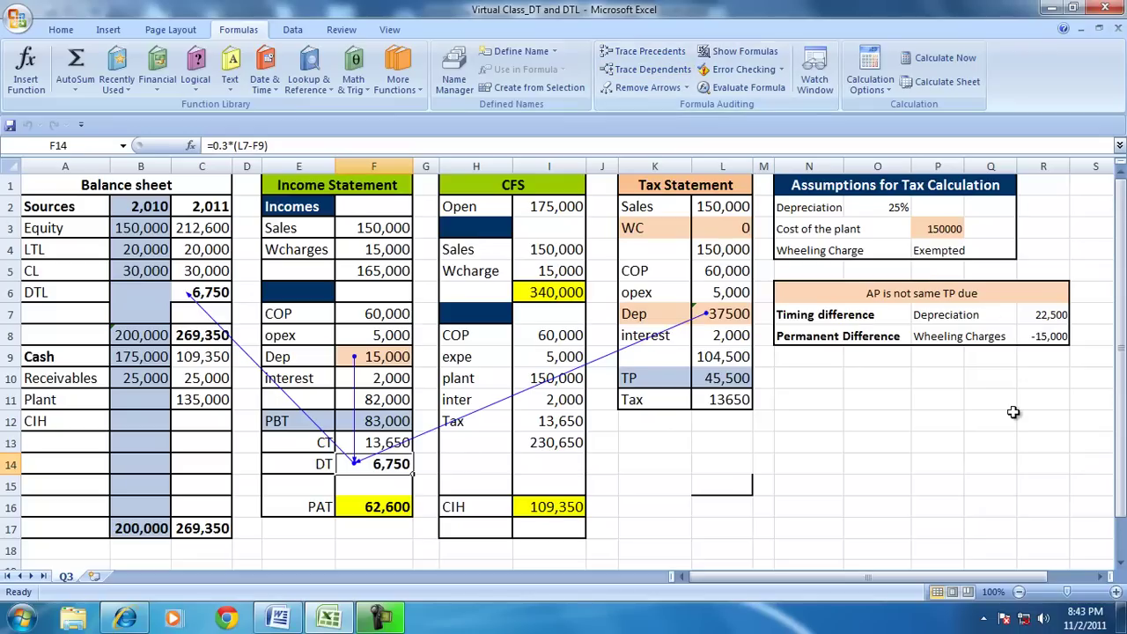
click(366, 443)
click(628, 51)
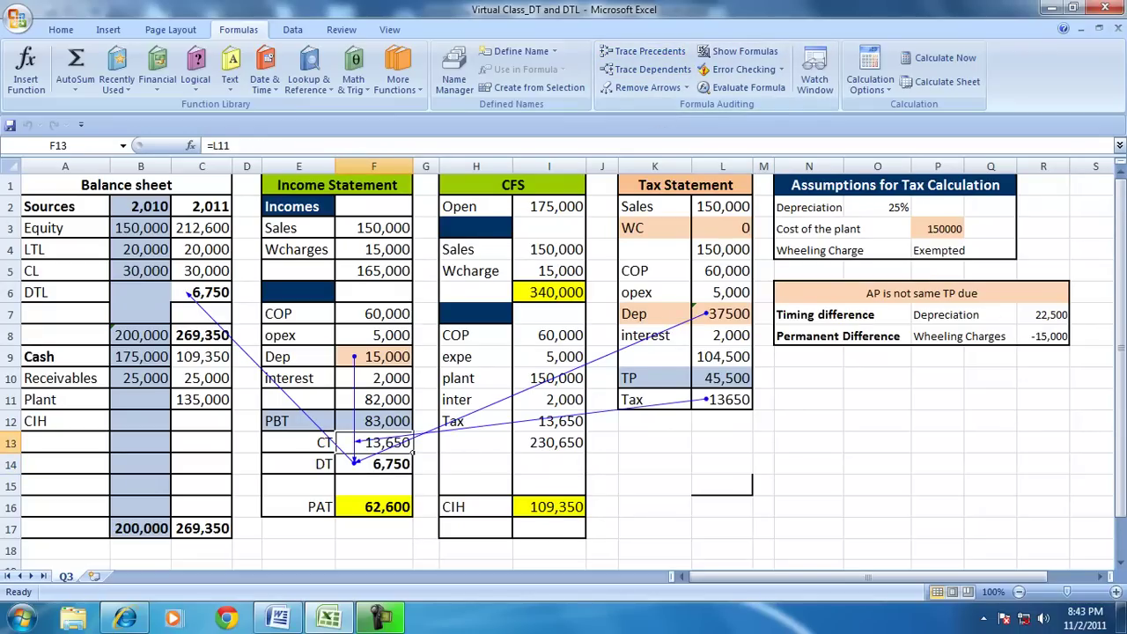
Format the heading "AP is not same TP due" in N6 as bold with font size 12.
click(845, 297)
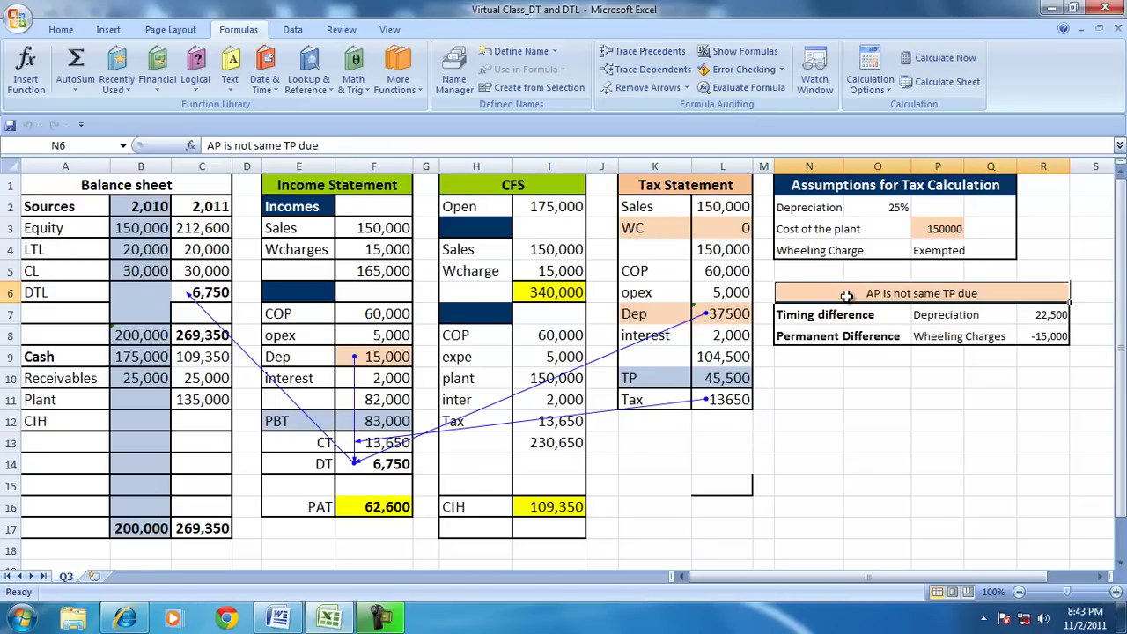
click(61, 30)
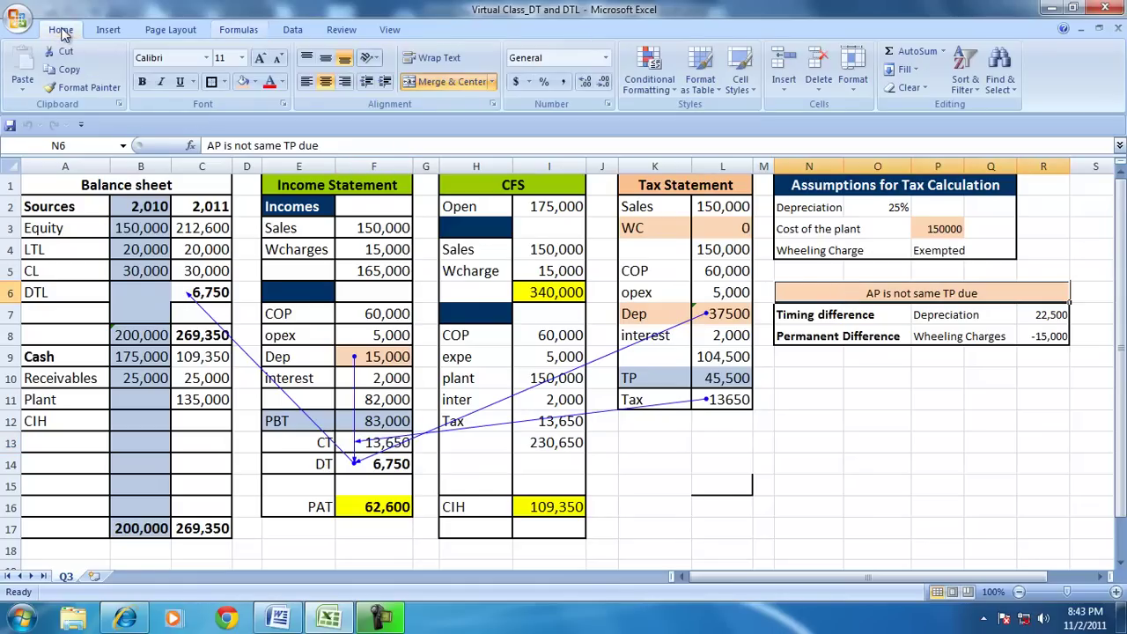
click(262, 59)
click(141, 81)
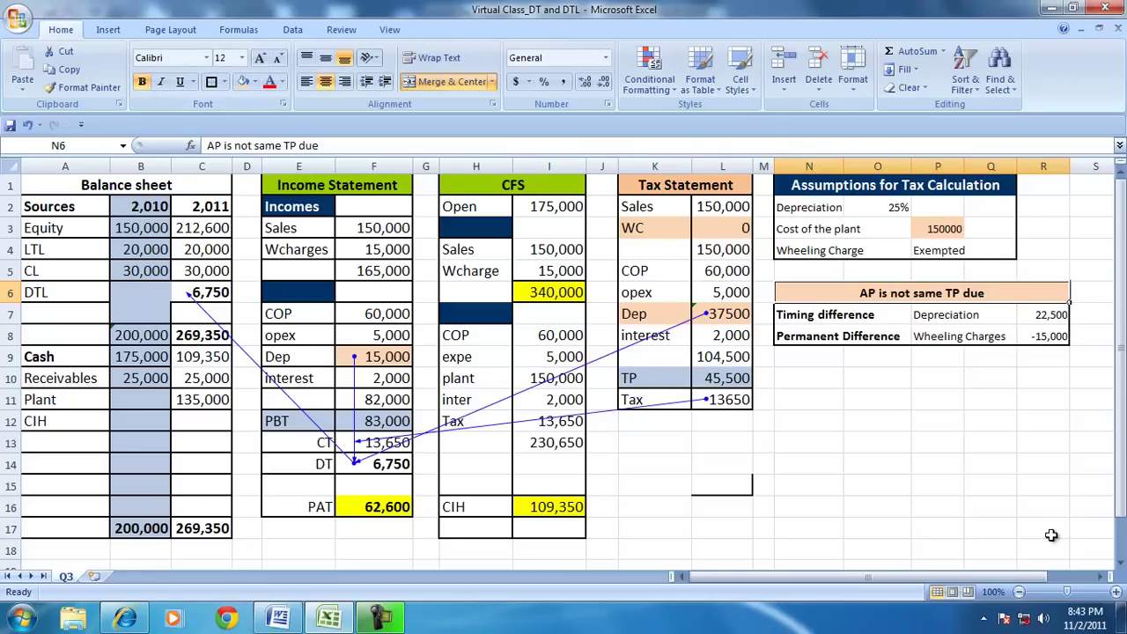
Trace the precedents of the timing difference in R7 and the permanent difference in R8, and remove all trace arrows.
click(1048, 314)
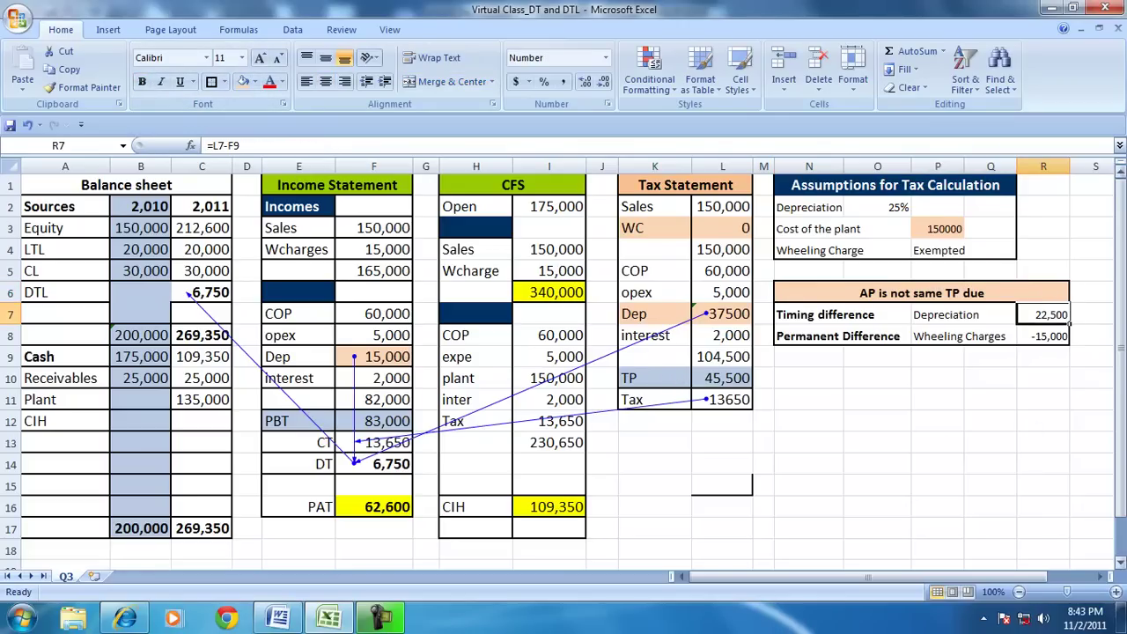
click(254, 35)
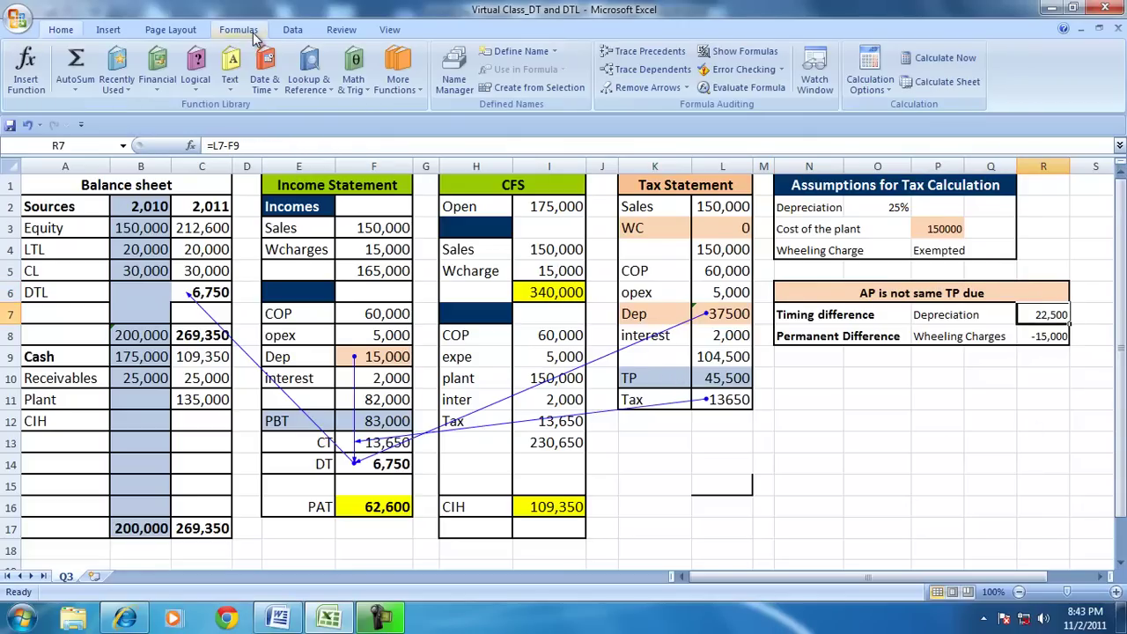
click(622, 56)
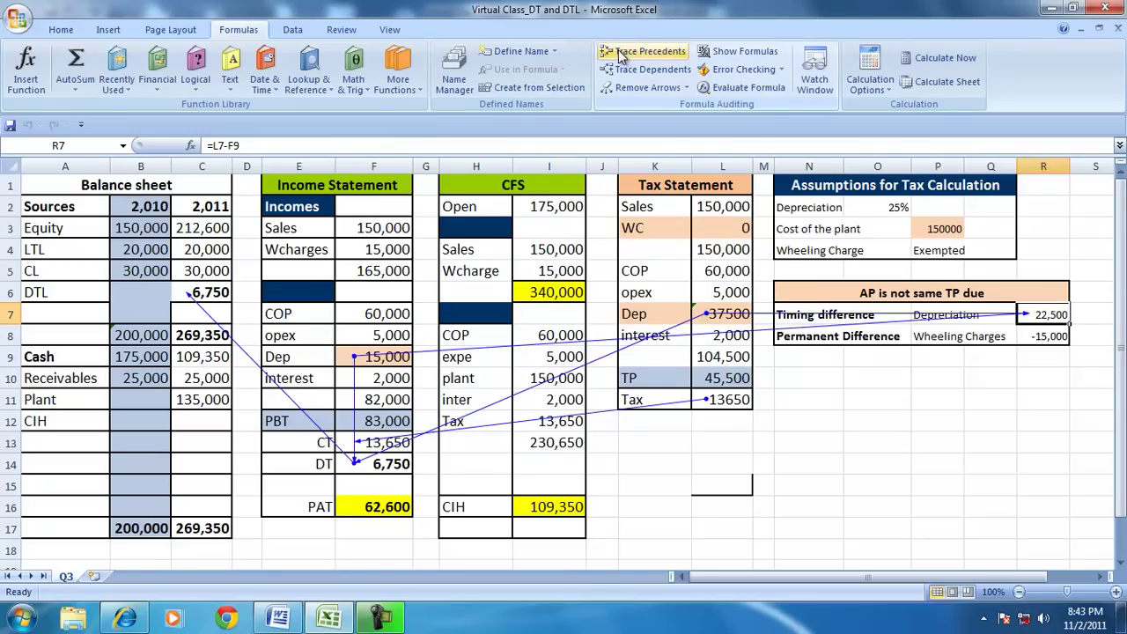
click(1042, 337)
click(643, 51)
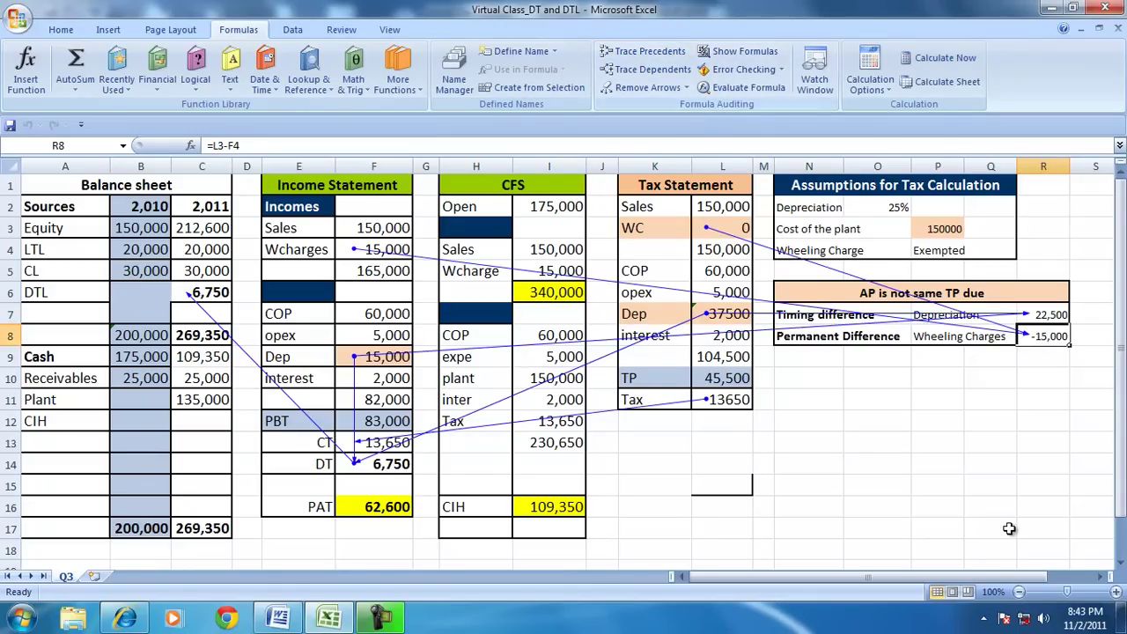
click(622, 88)
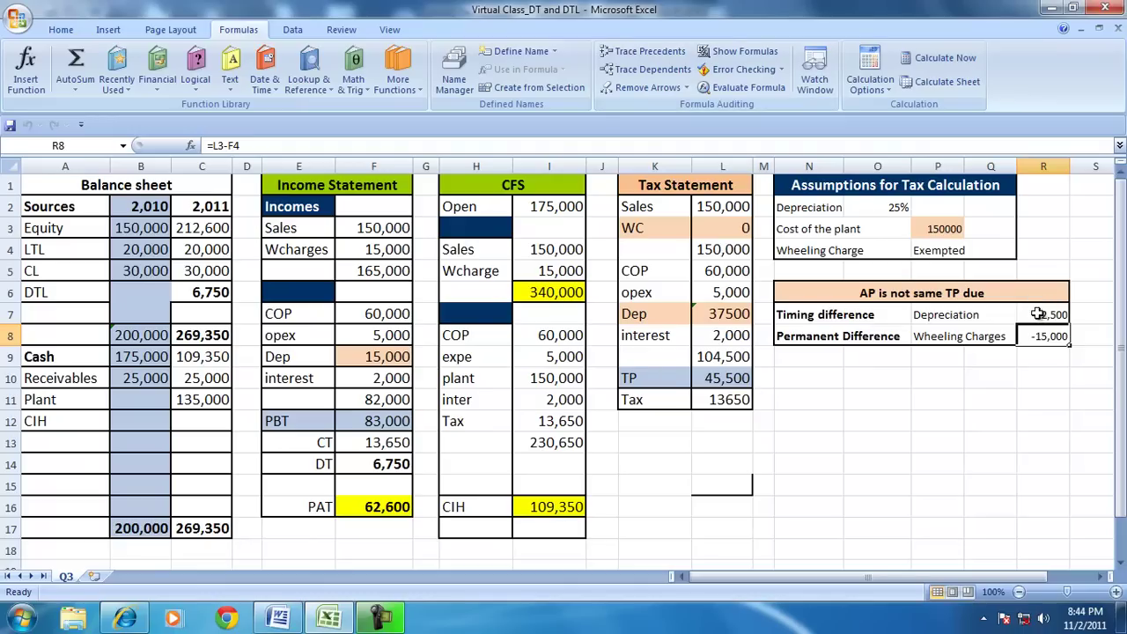
Trace the precedents of the depreciation timing difference in R7 on its own, and remove the arrows.
key(Up)
click(643, 51)
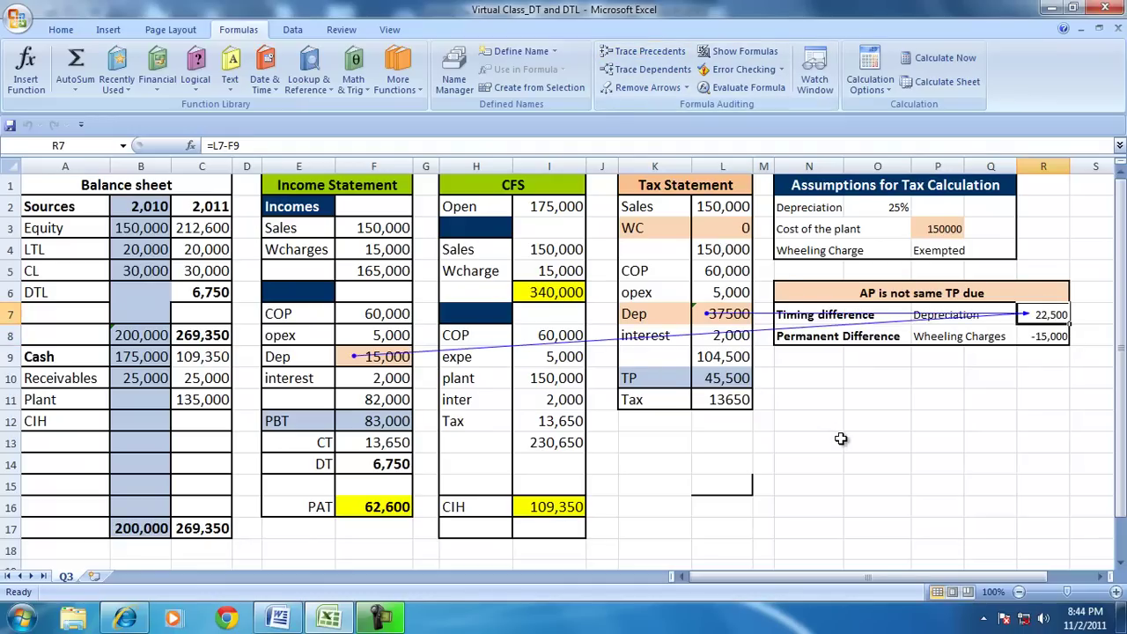
click(649, 88)
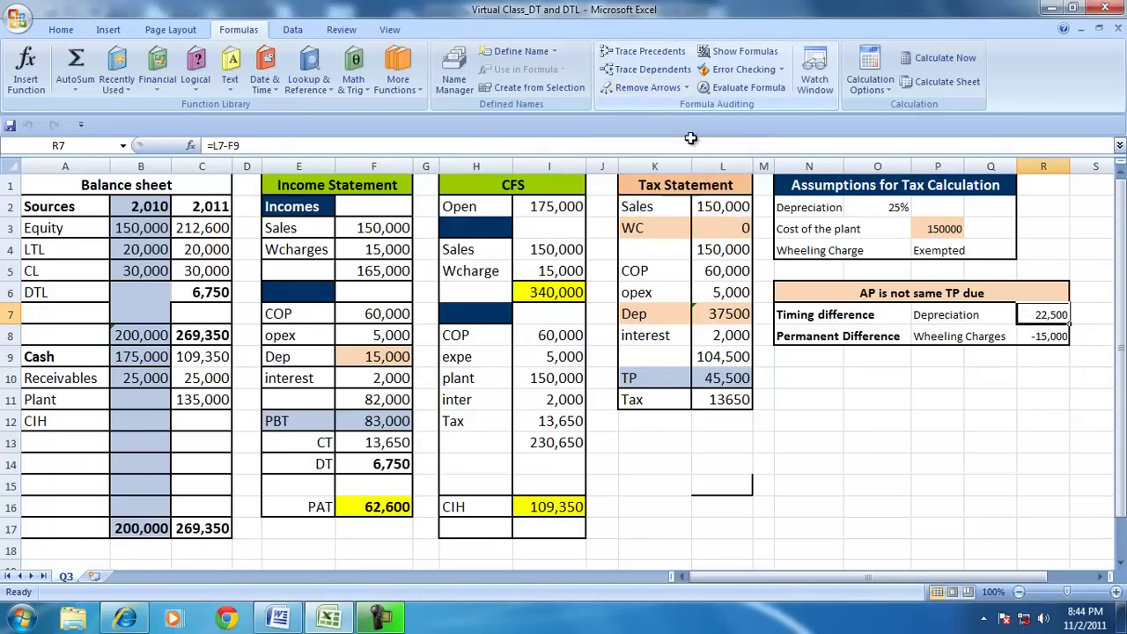
Trace the precedents of the wheeling charges permanent difference in R8 on its own, and remove the arrows.
click(1051, 336)
click(649, 51)
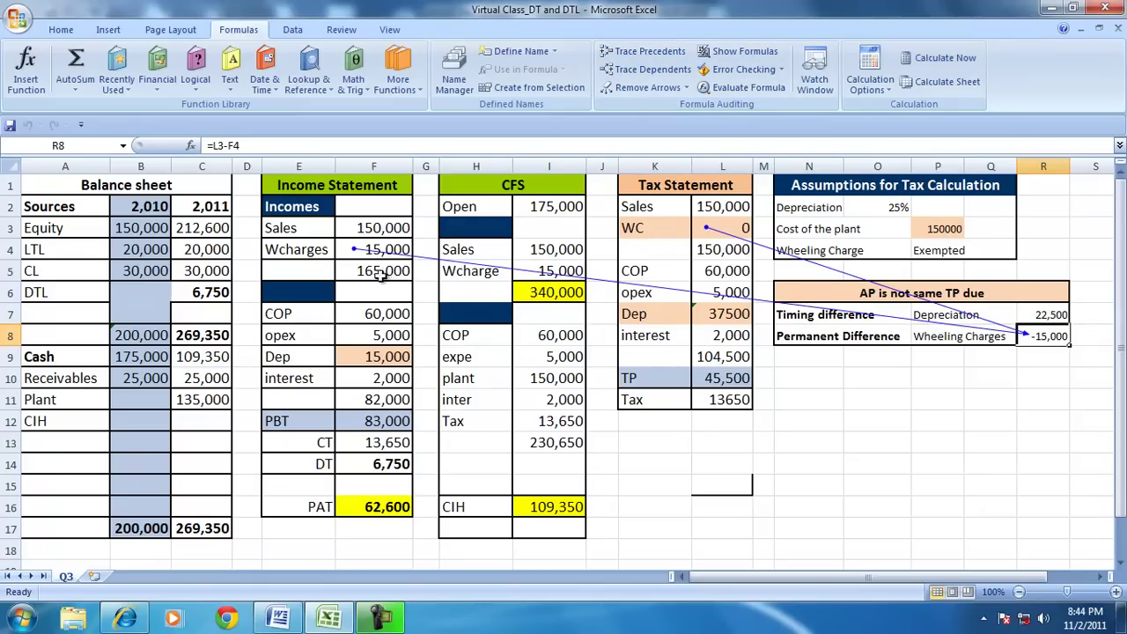
click(645, 88)
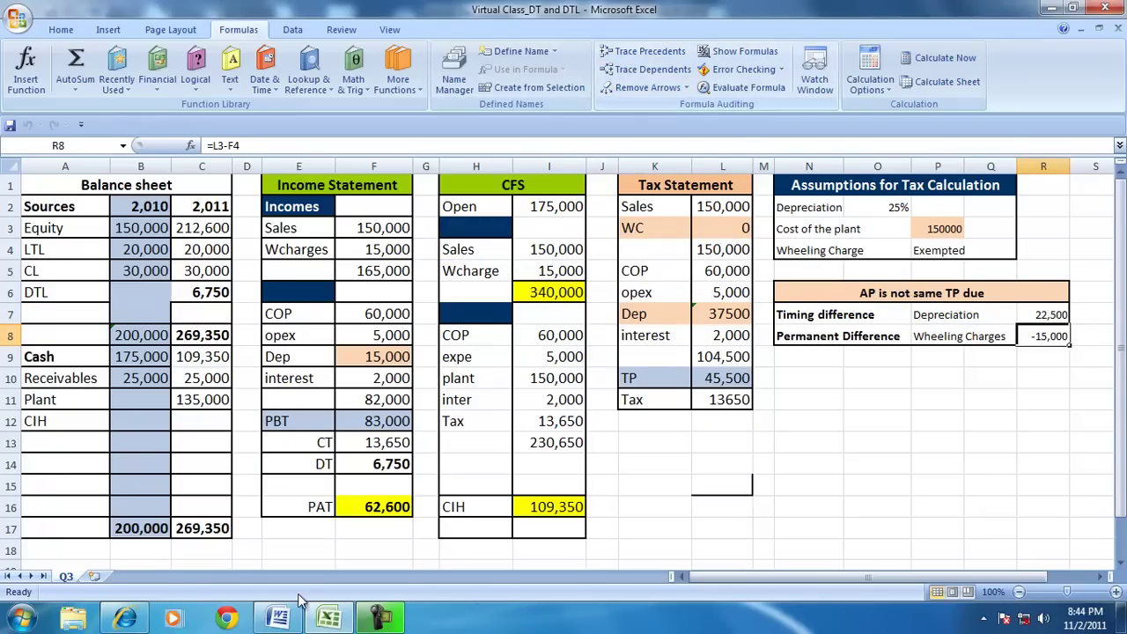